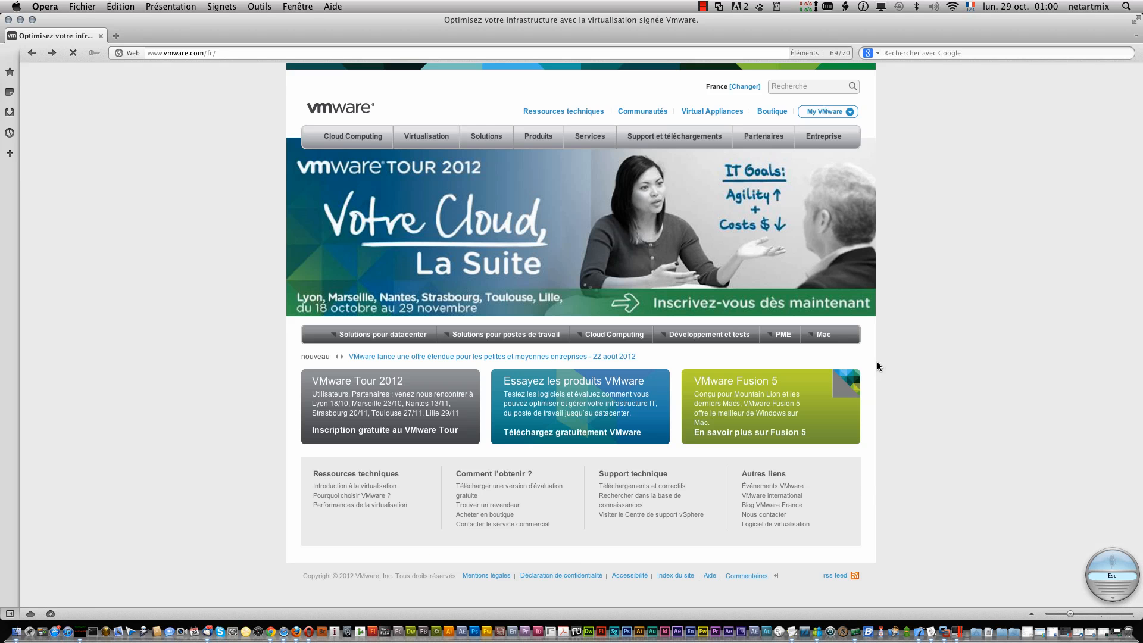
Search vmware.com for 'mac', open the VMware Fusion result and go to its Essai gratuit page.
left_click(817, 90)
type("mac")
key("Return")
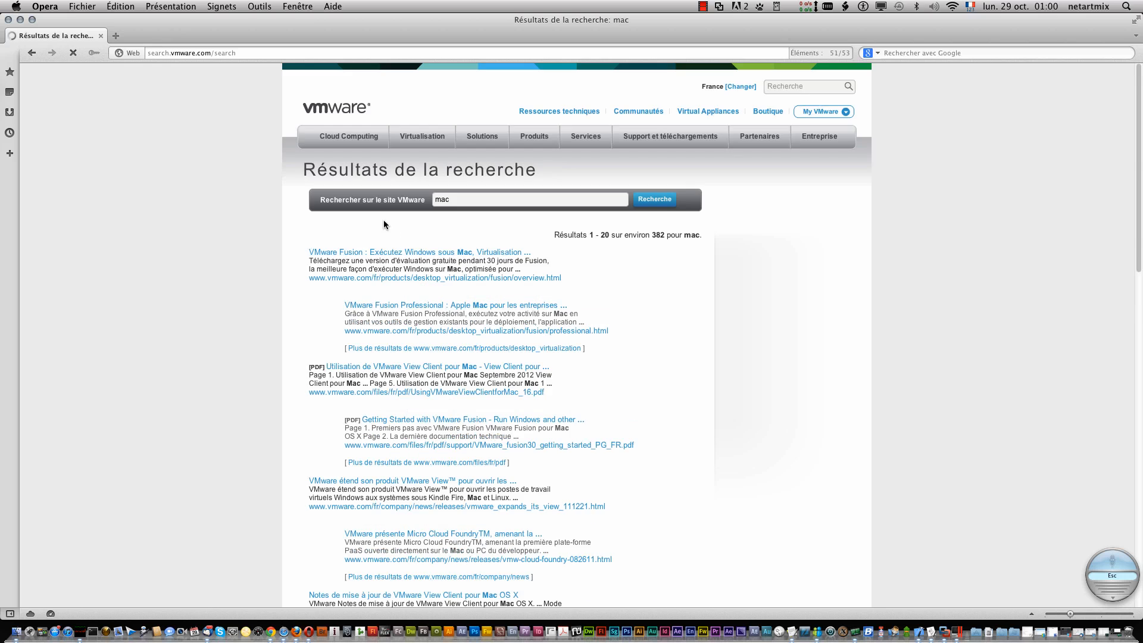
left_click(402, 253)
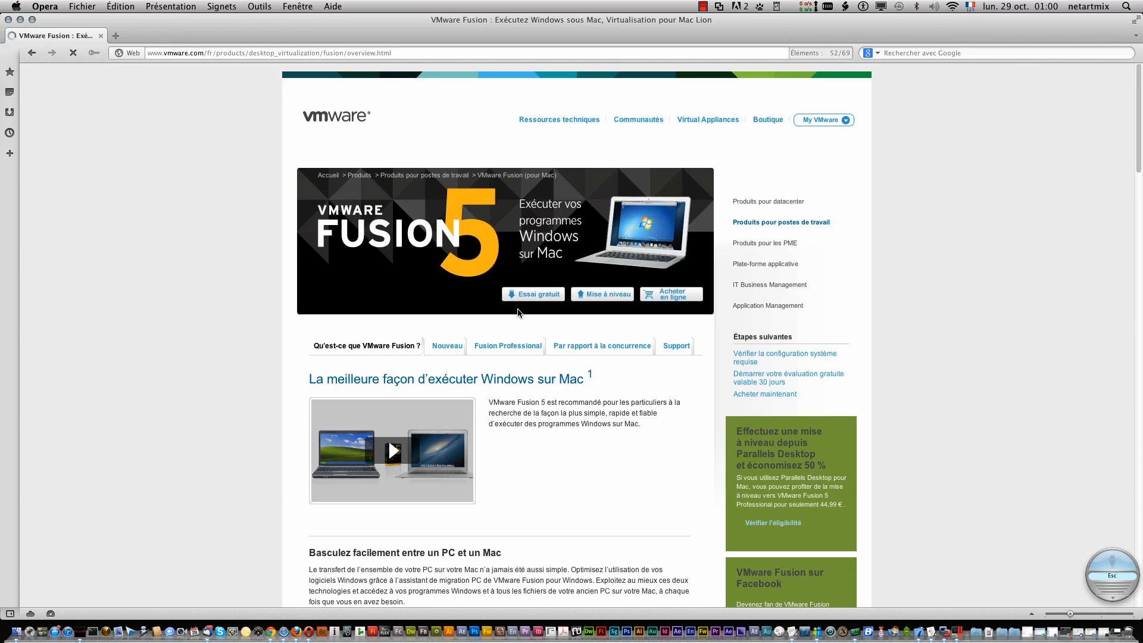
left_click(704, 7)
left_click(744, 23)
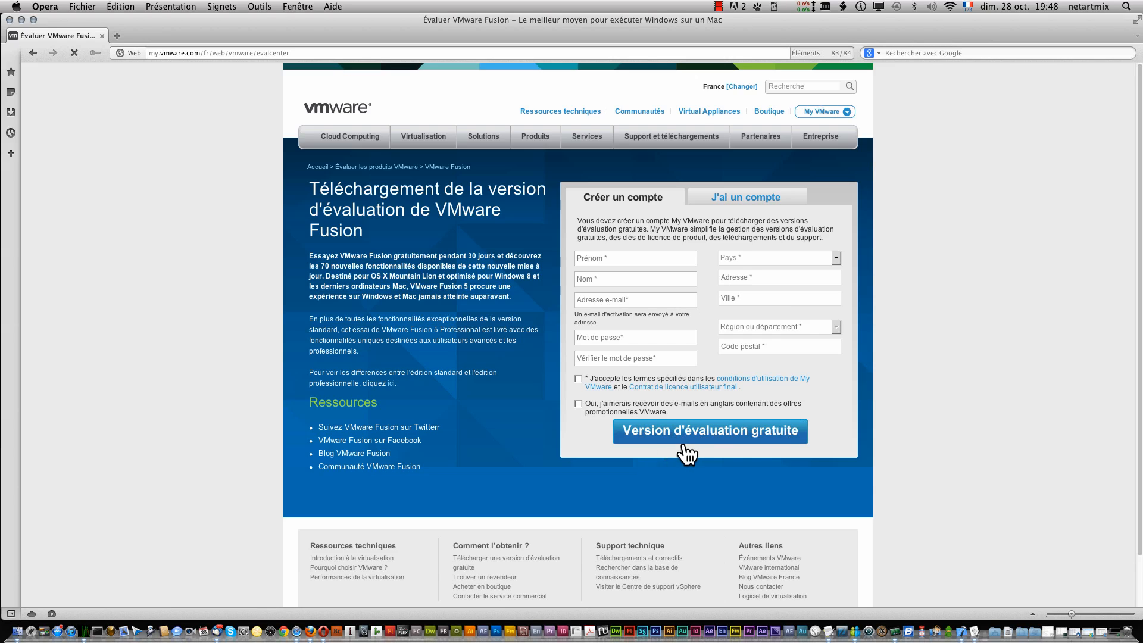
Close Opera and mount the downloaded VMware-Fusion .dmg from the Downloads folder.
left_click(10, 19)
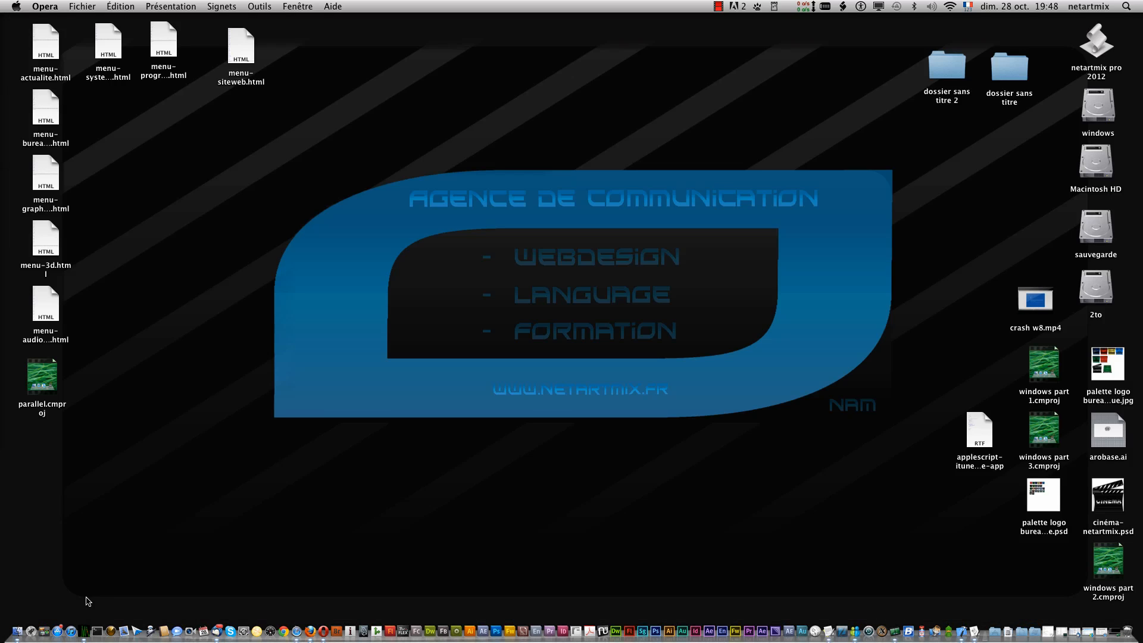
left_click_drag(1084, 0, 520, 43)
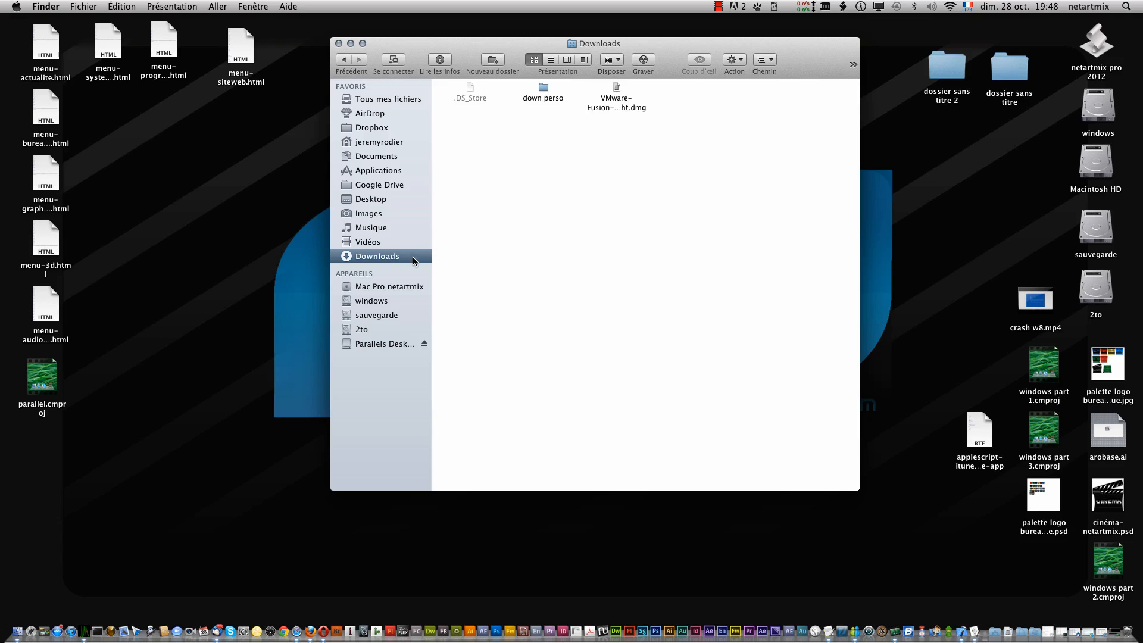
left_click(615, 104)
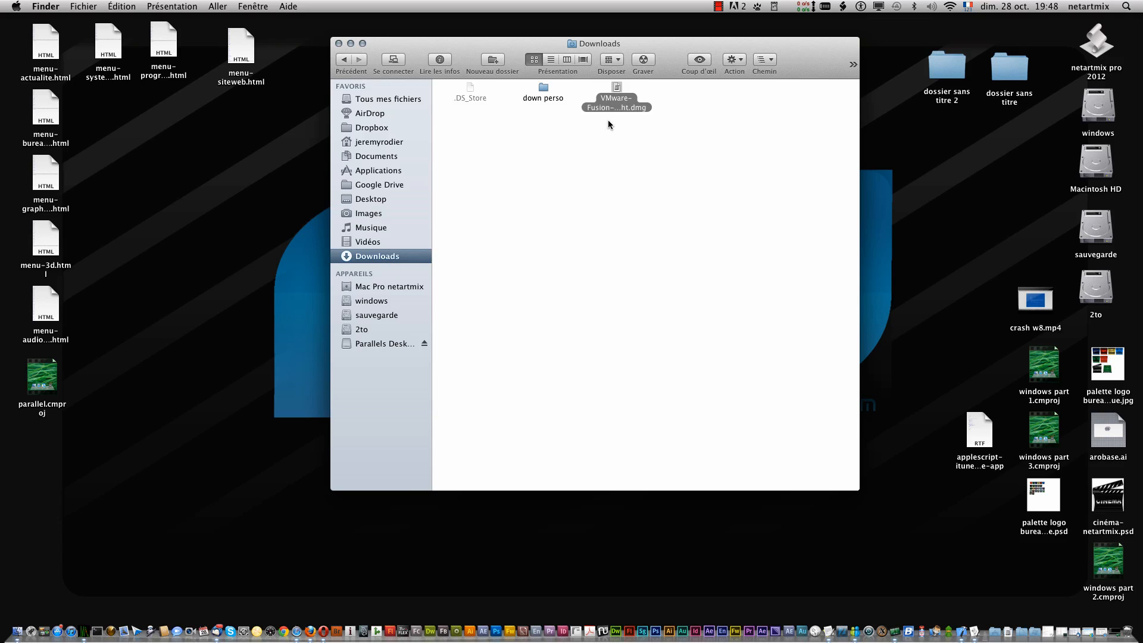
right_click(624, 98)
left_click(647, 112)
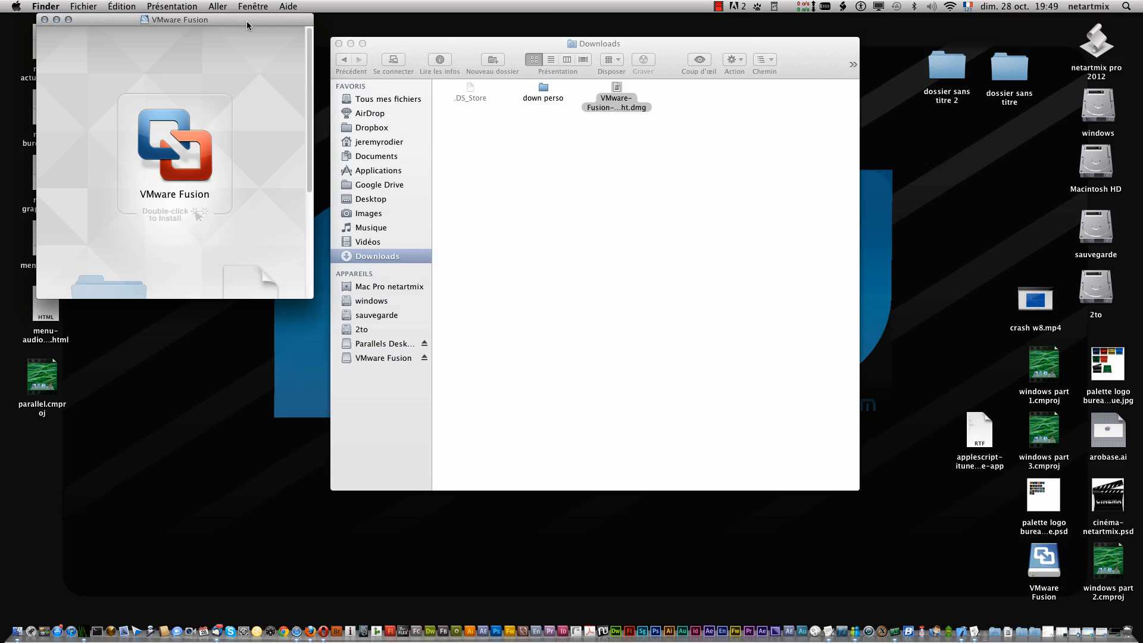
Launch the VMware Fusion installer from the mounted volume via Ouvrir.
left_click_drag(244, 20, 692, 58)
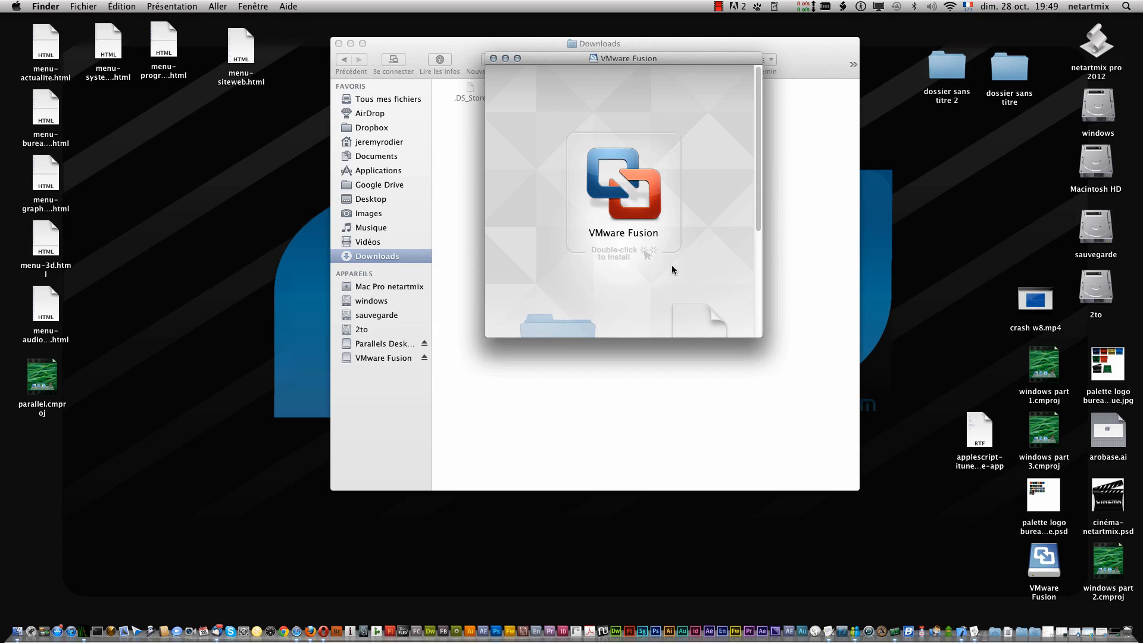
scroll(709, 220, "down", 5)
scroll(710, 219, "up", 5)
left_click(625, 194)
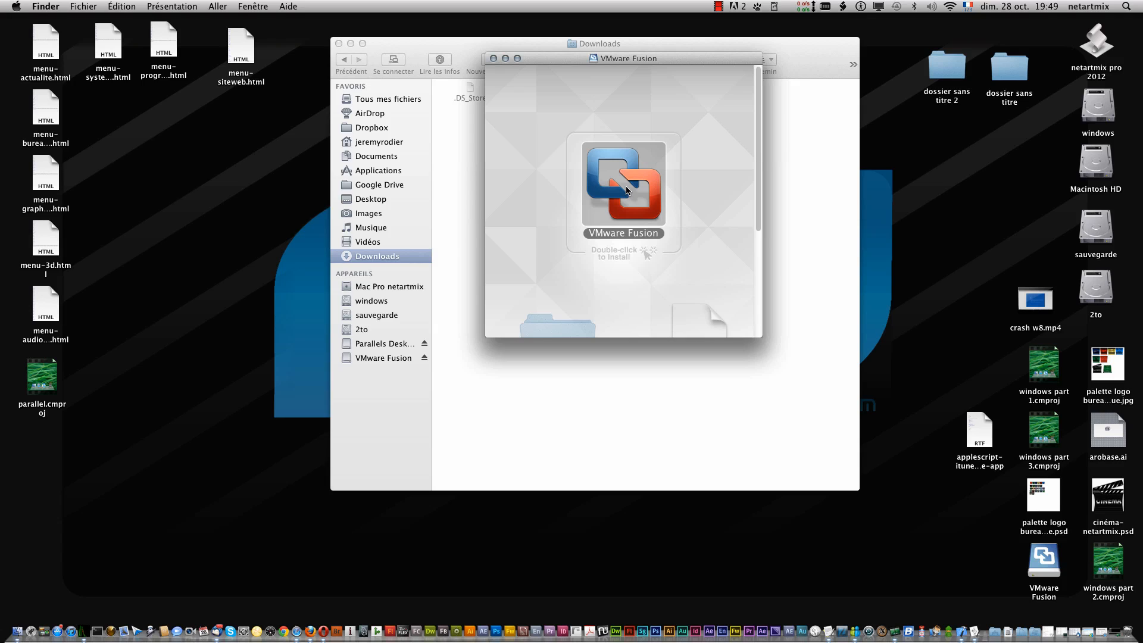
right_click(627, 189)
left_click(632, 191)
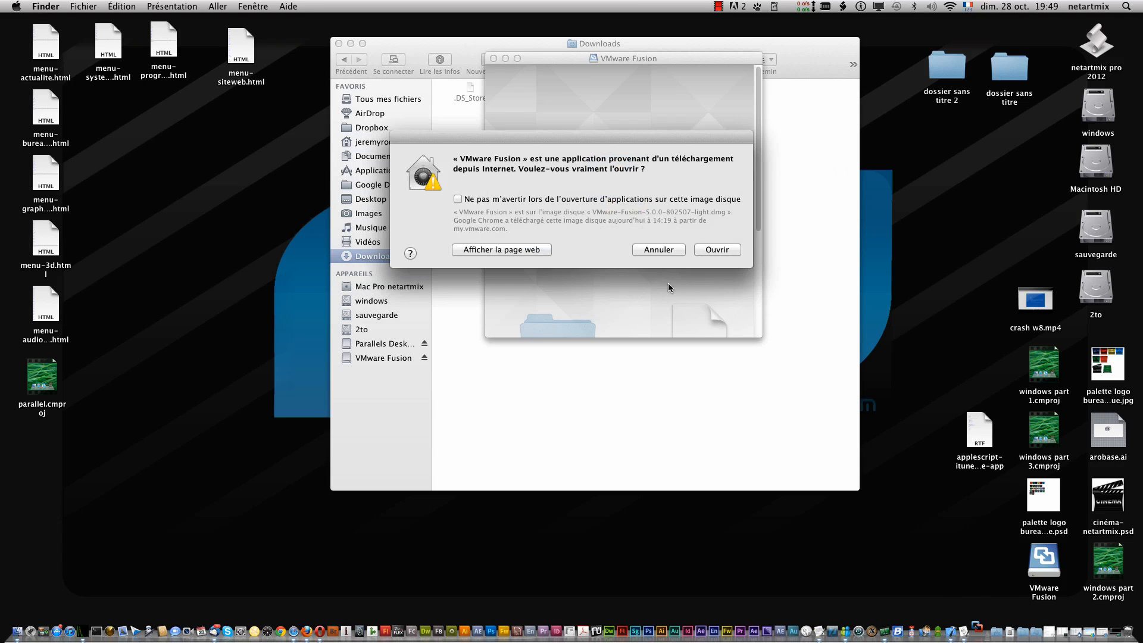
Confirm opening VMware Fusion and authorise it with the administrator password.
left_click(718, 251)
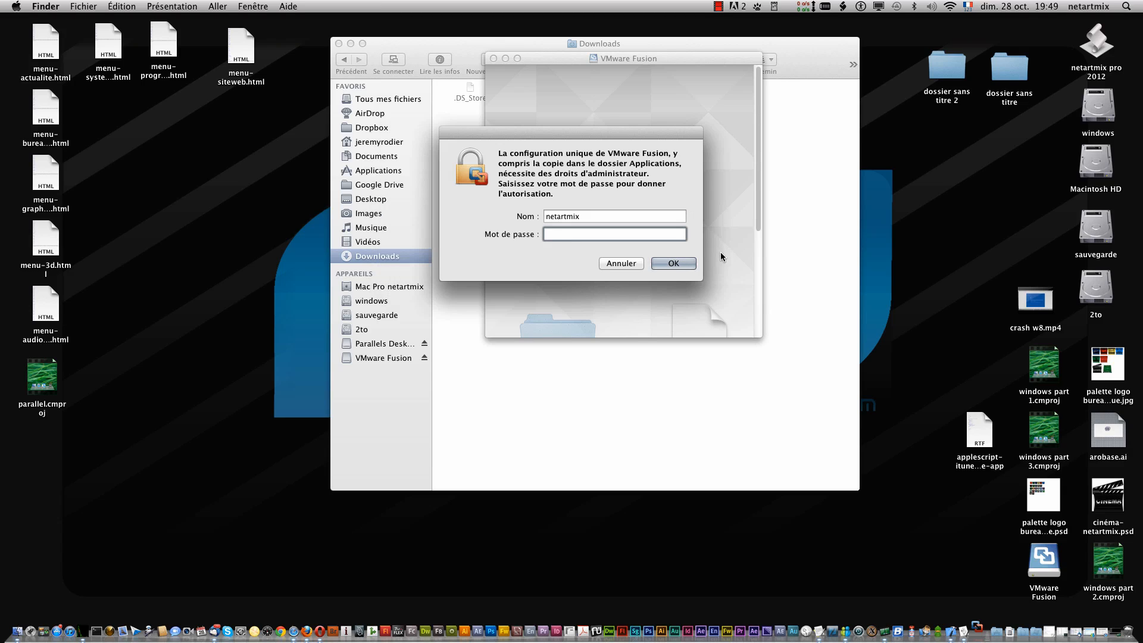
type("******************")
key("Return")
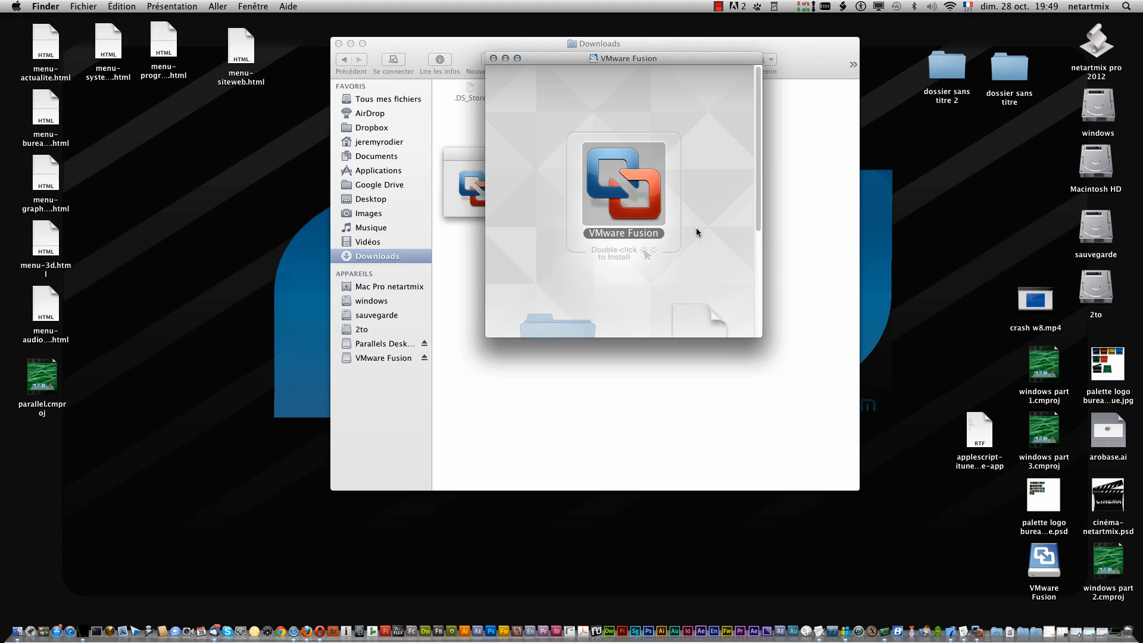
Rearrange the installer and Downloads windows while setup initialises.
left_click_drag(593, 58, 190, 49)
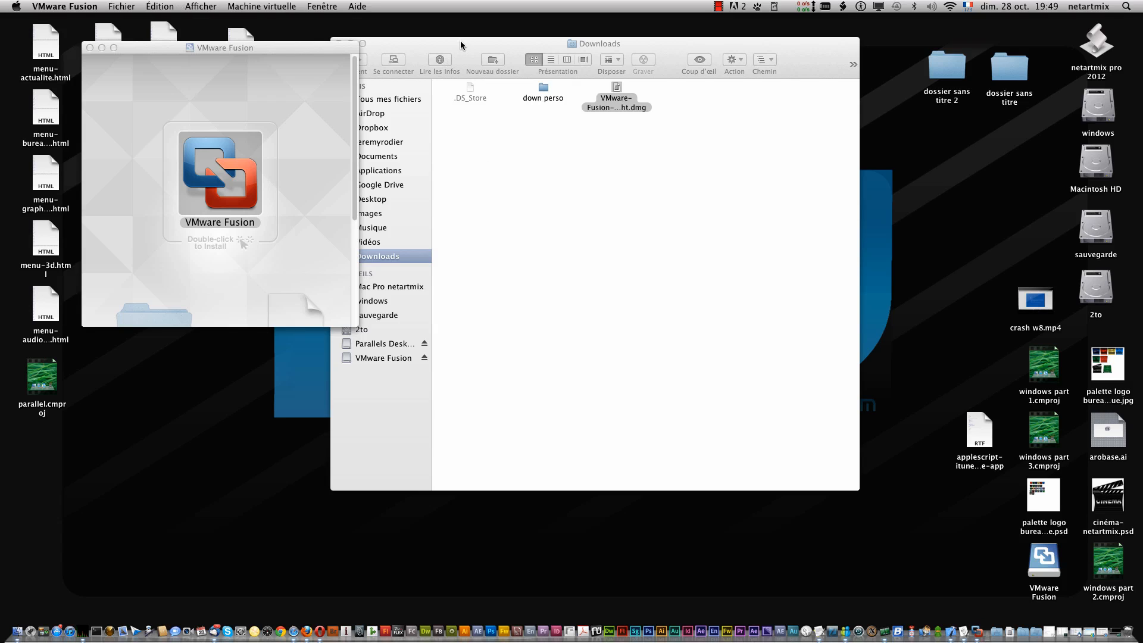
left_click_drag(460, 40, 489, 73)
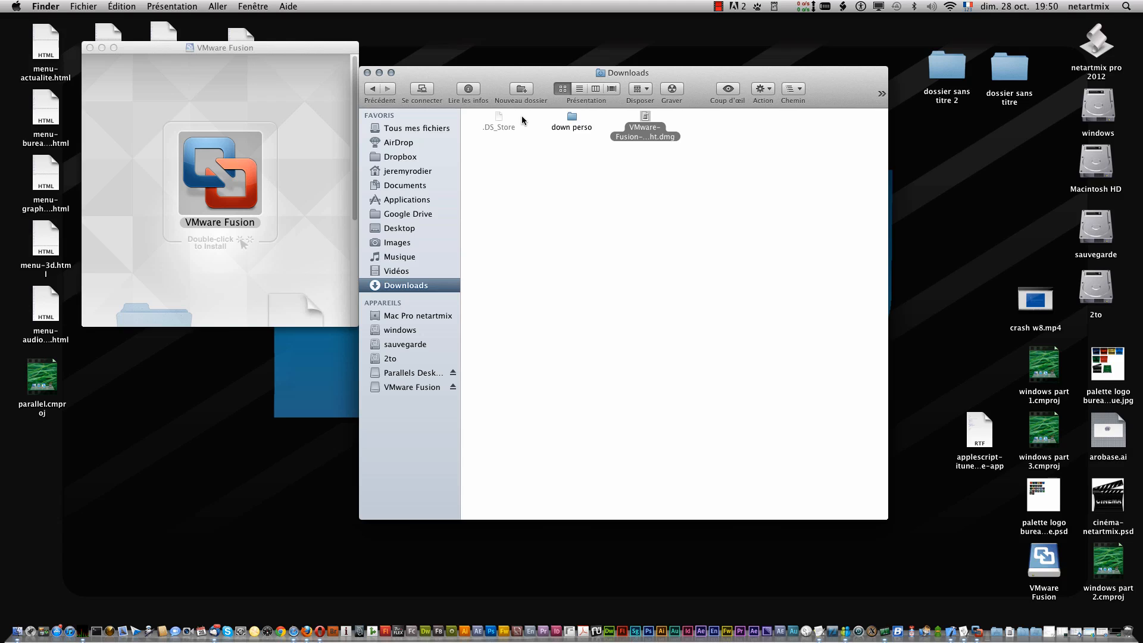
left_click_drag(285, 51, 236, 35)
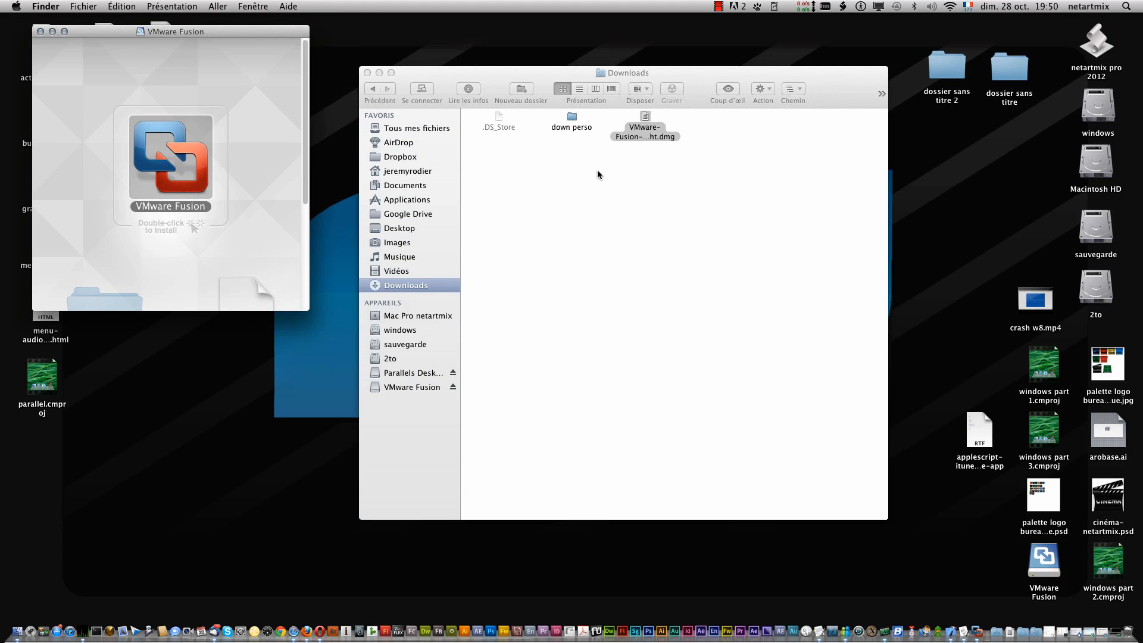
left_click(719, 8)
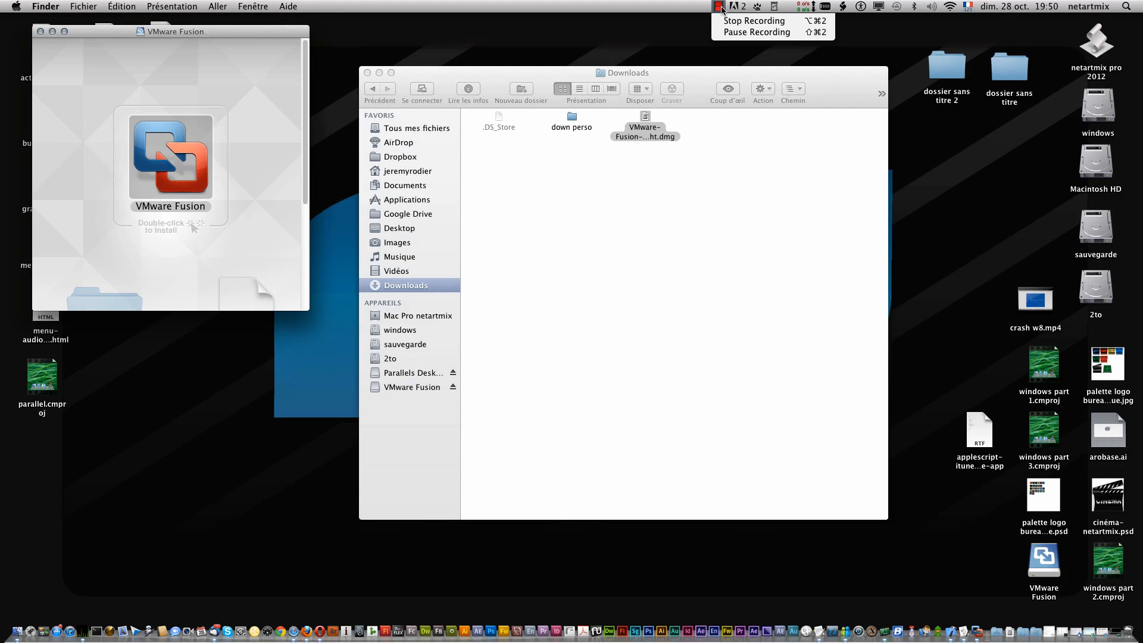
left_click(743, 34)
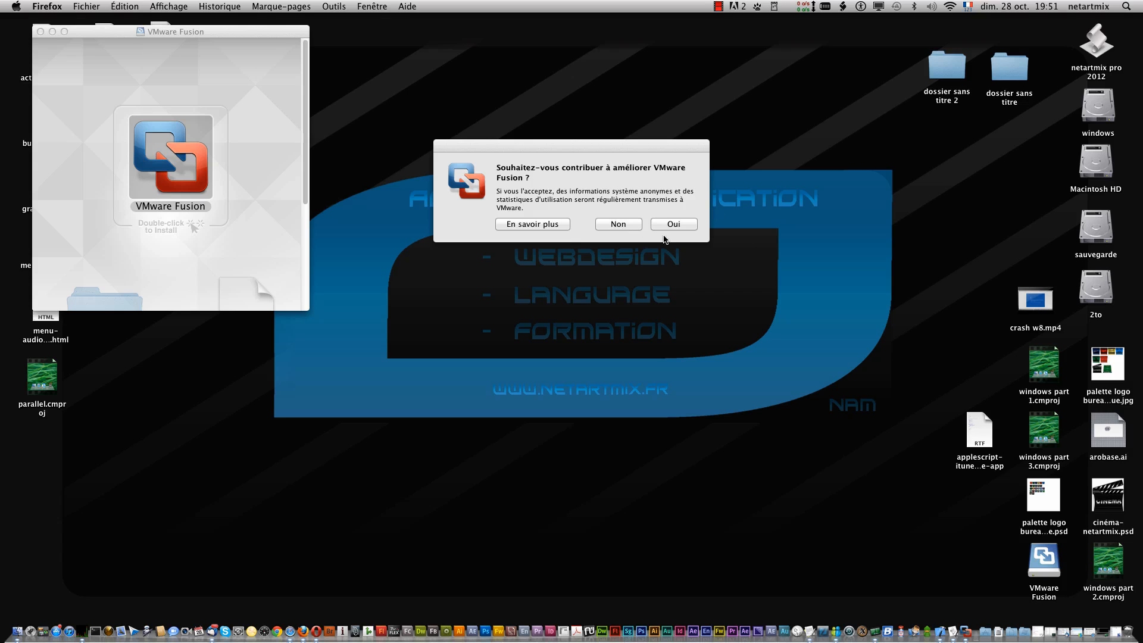
Decline sending usage data, accept the licence agreement with D'accord, and reposition the library window.
left_click(619, 224)
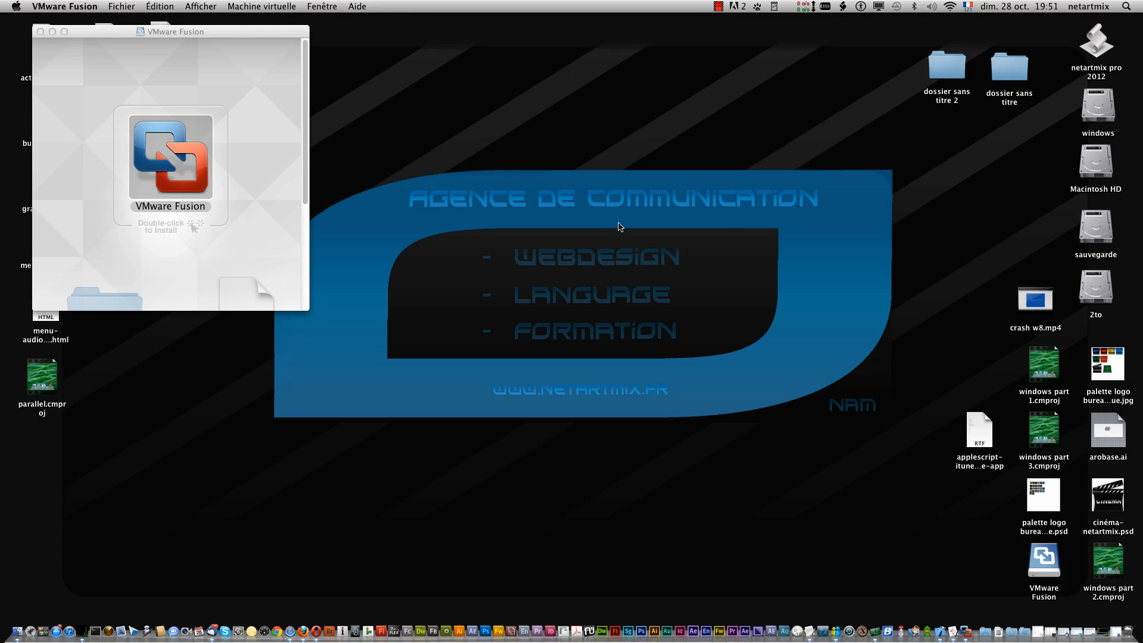
scroll(673, 202, "down", 10)
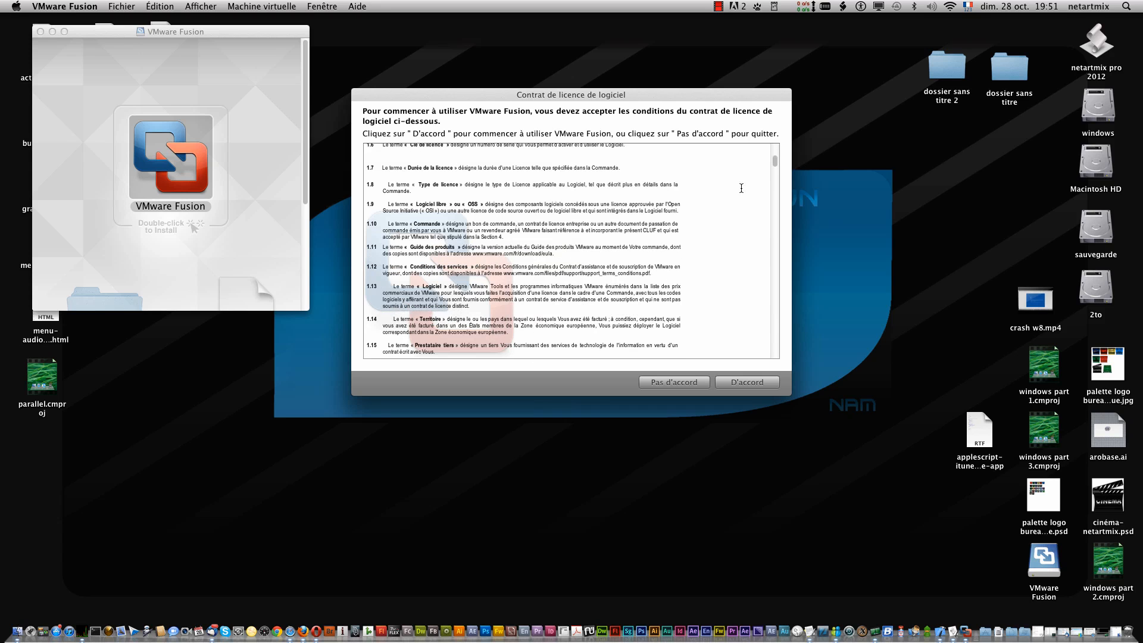
left_click_drag(775, 166, 770, 374)
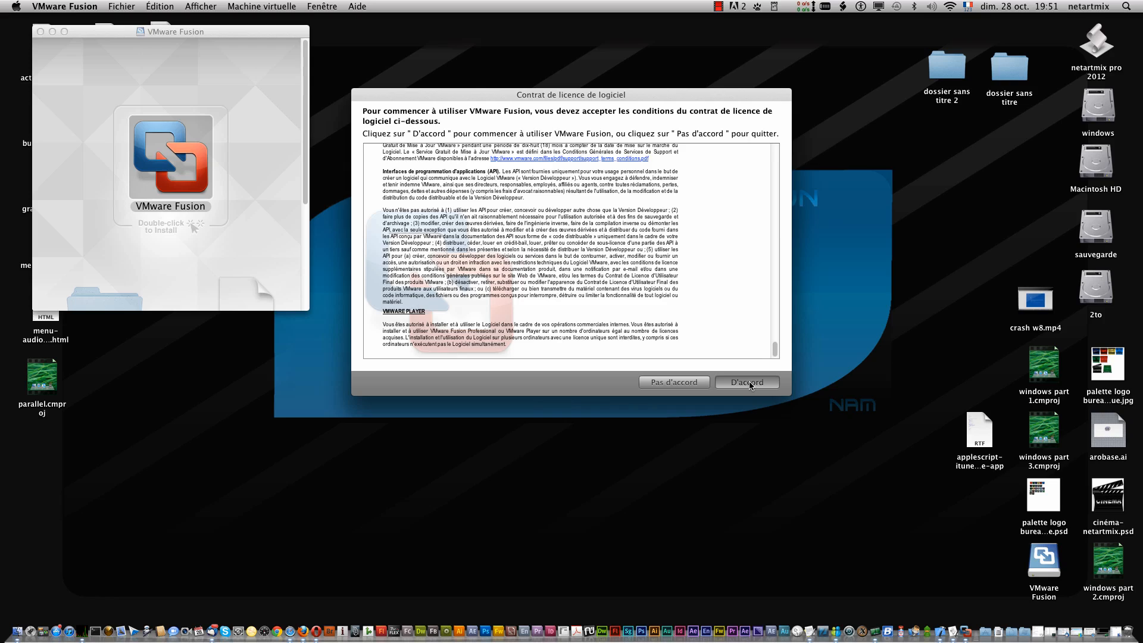
left_click(749, 383)
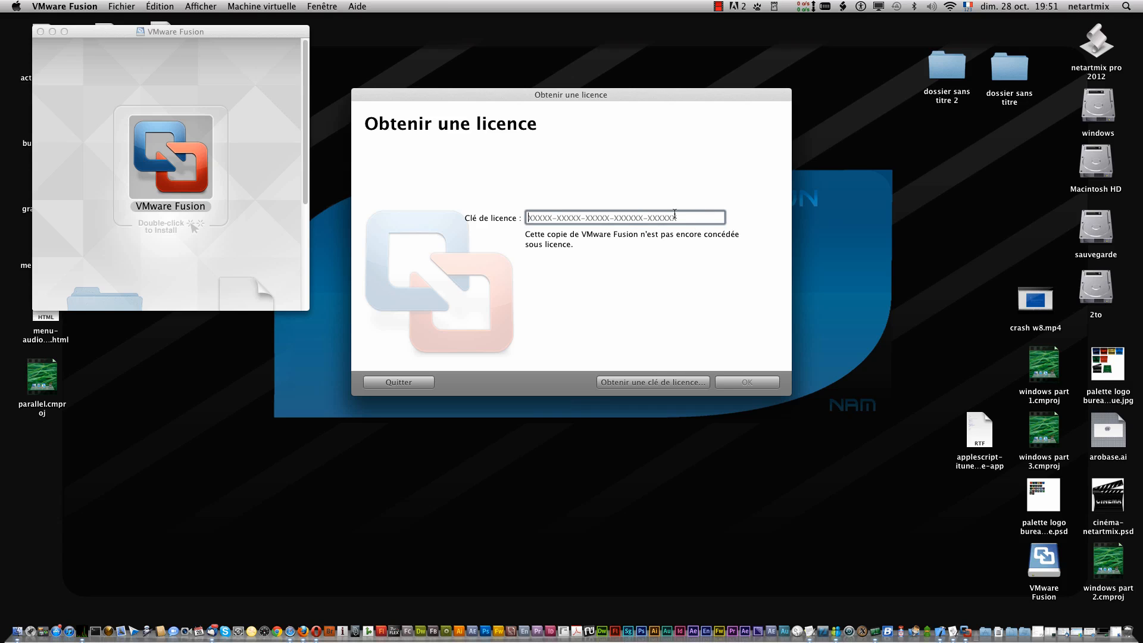
left_click(719, 8)
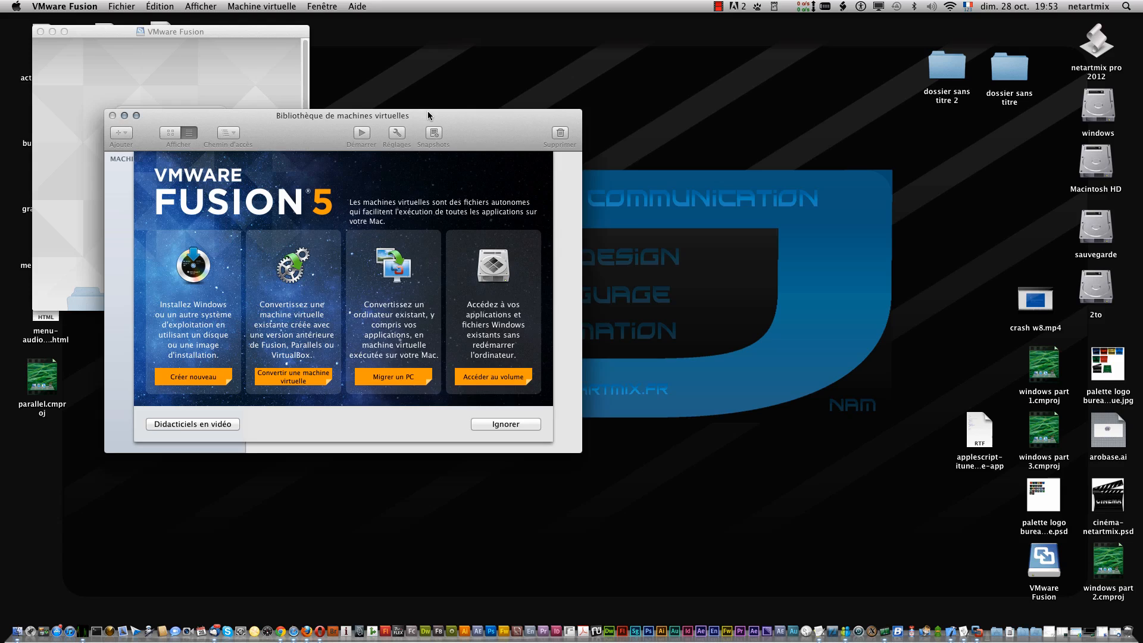
left_click_drag(427, 112, 676, 81)
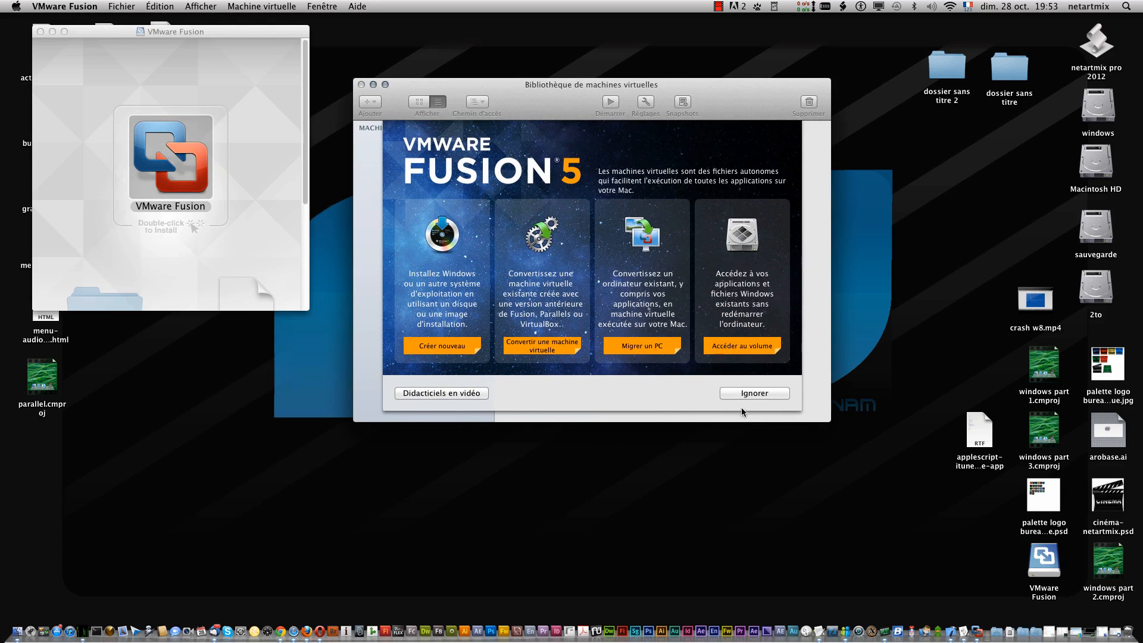
Skip the welcome panel, then download and install the update with Installer et relancer.
left_click(763, 393)
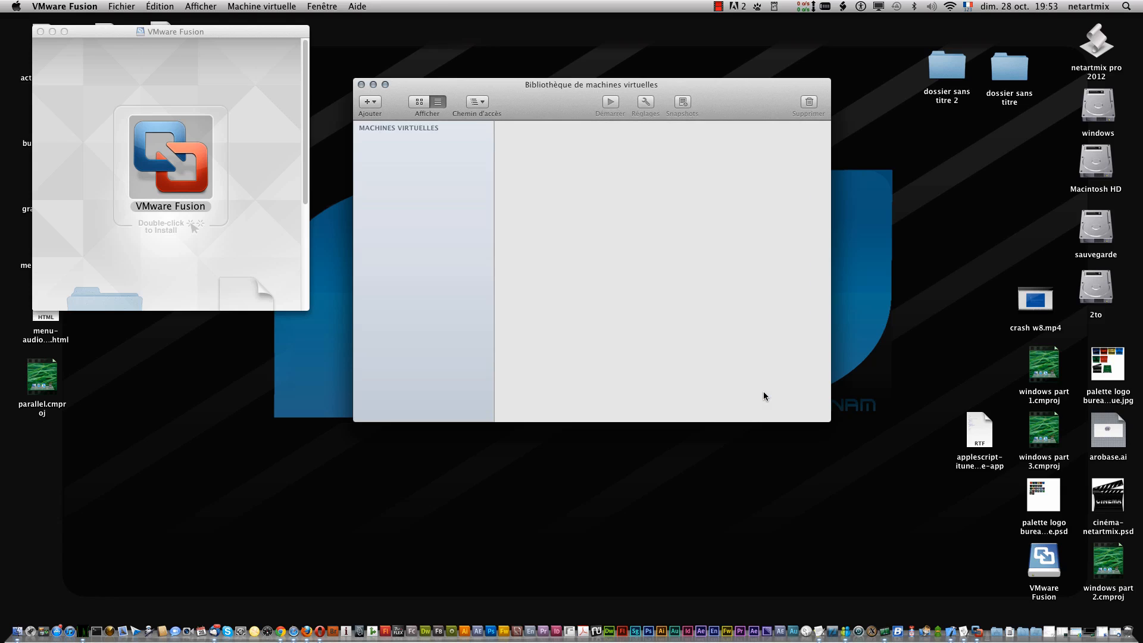
left_click(625, 424)
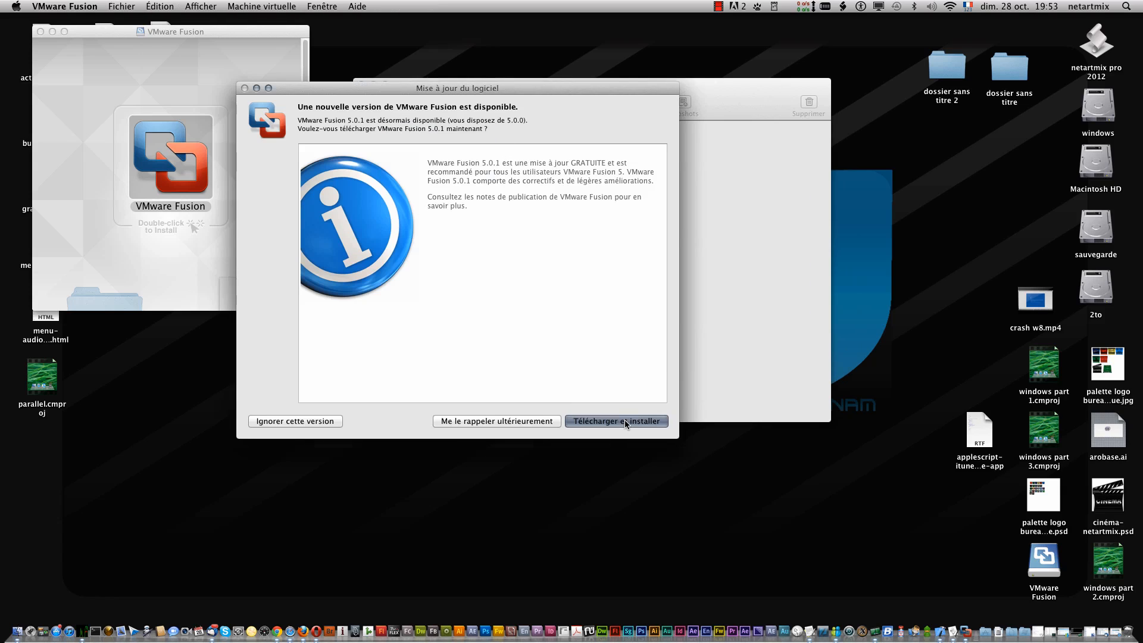
left_click(718, 6)
left_click(731, 32)
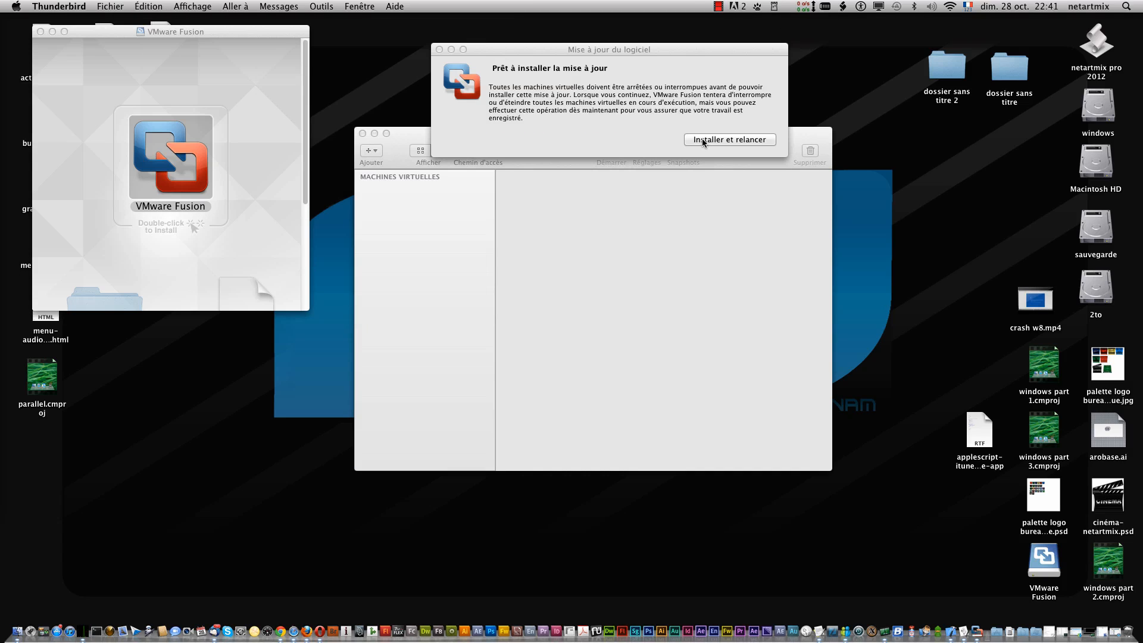
left_click(703, 141)
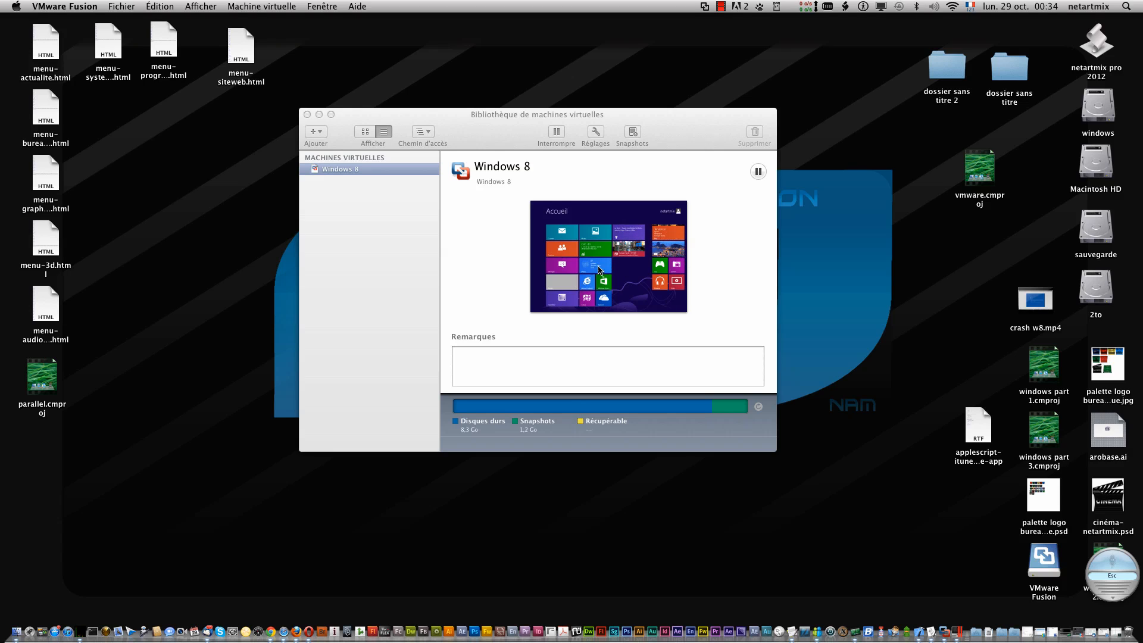
Open Réglages for the Windows 8 machine from its sidebar context menu and move the window aside.
left_click_drag(578, 83, 0, 39)
right_click(353, 167)
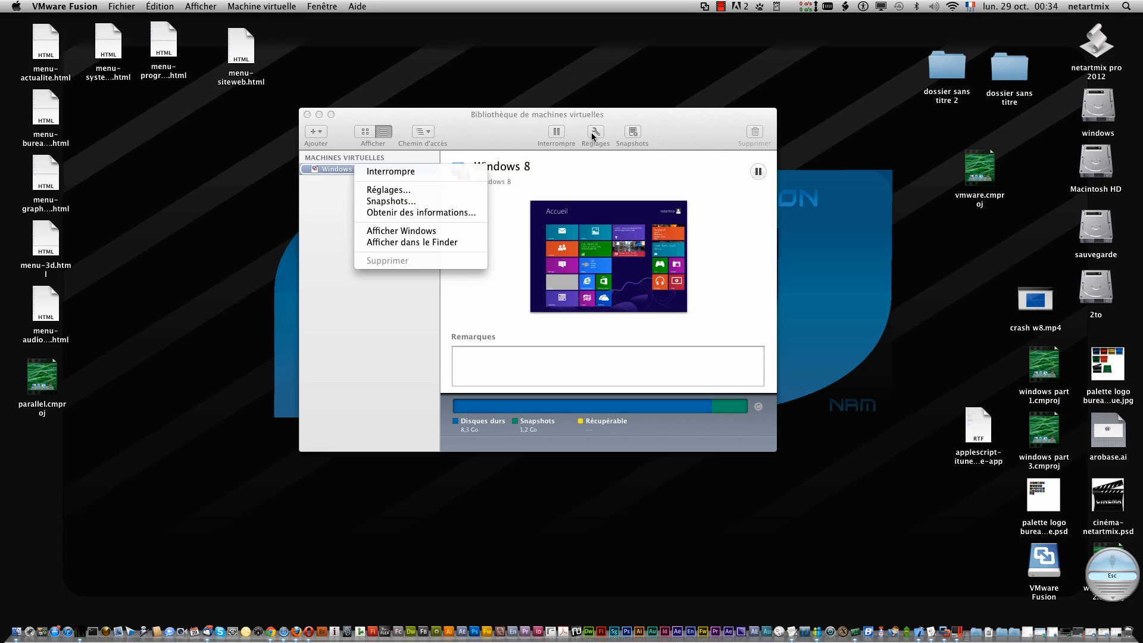
left_click(422, 191)
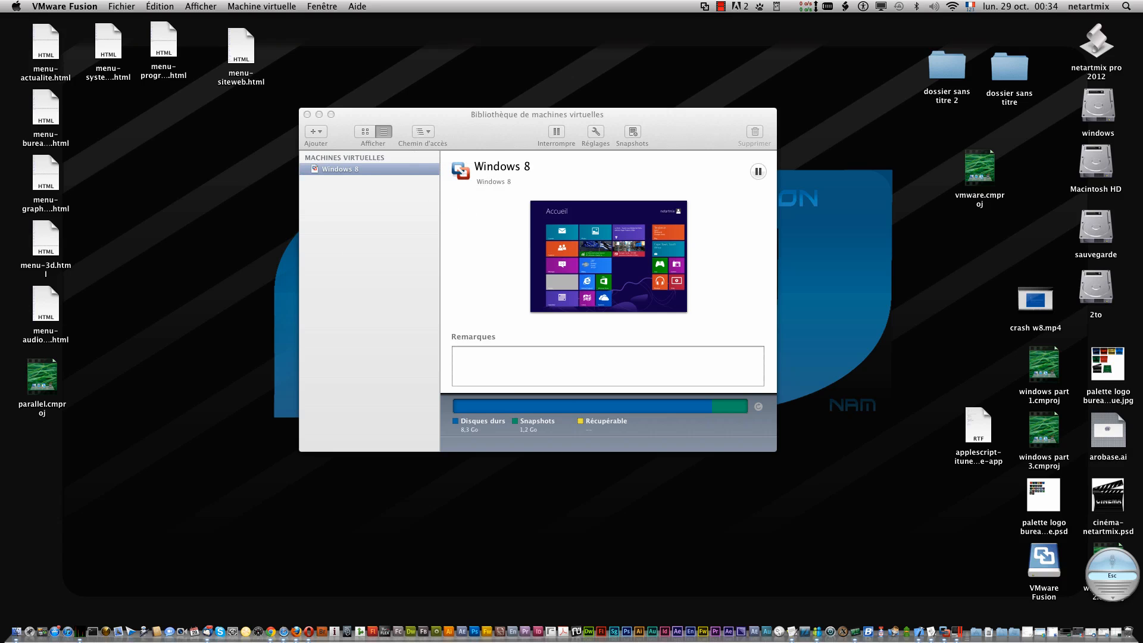
left_click_drag(655, 133, 856, 135)
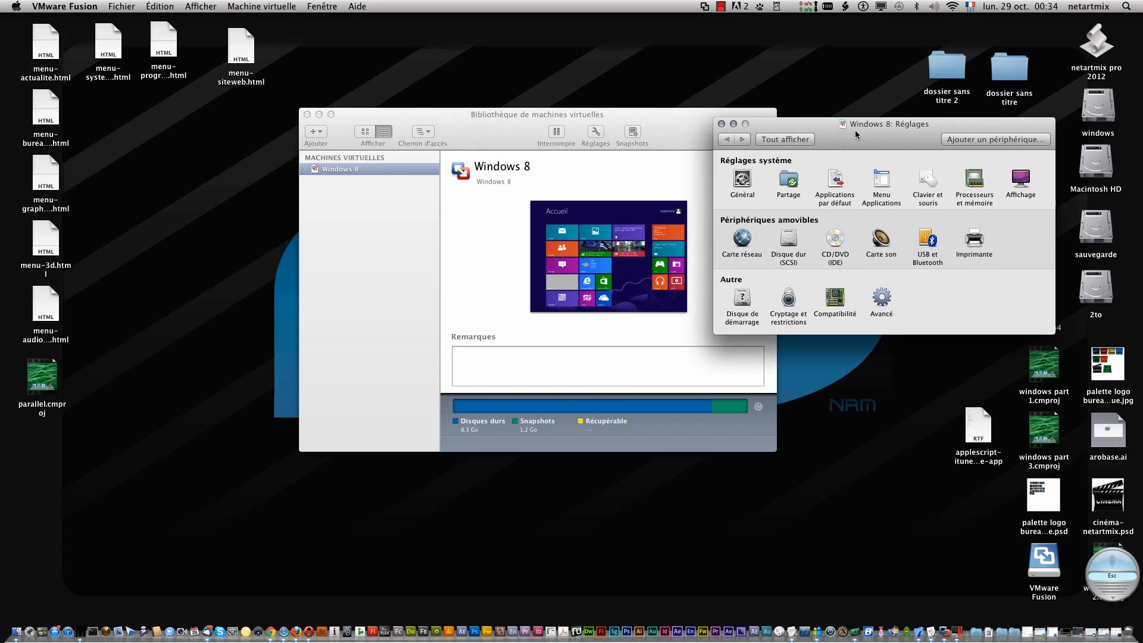
left_click(743, 181)
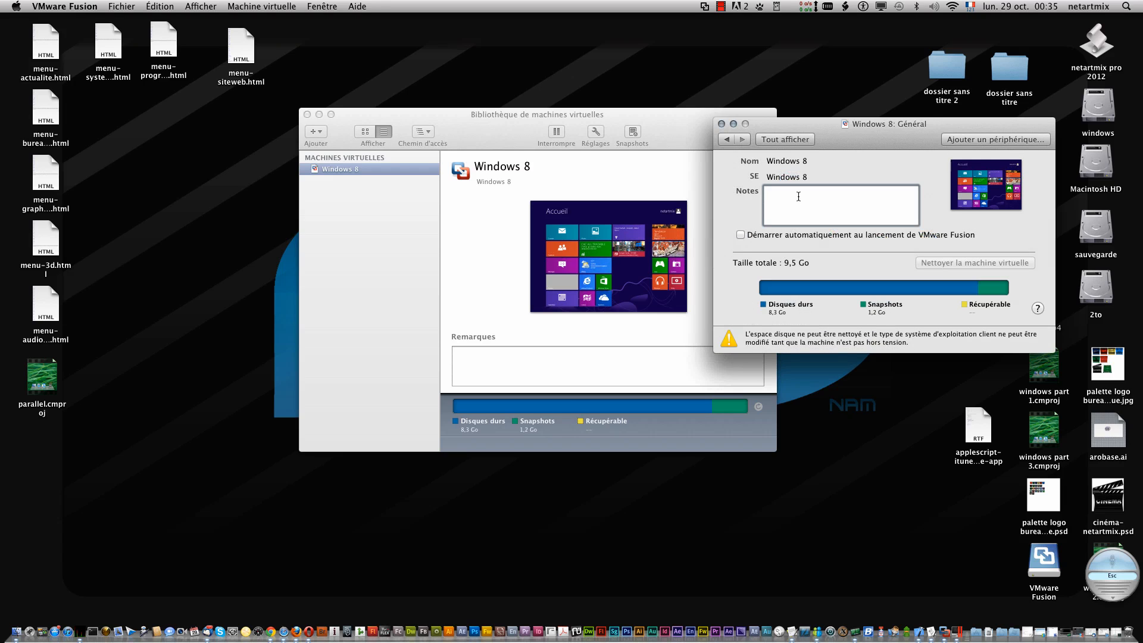
left_click(777, 193)
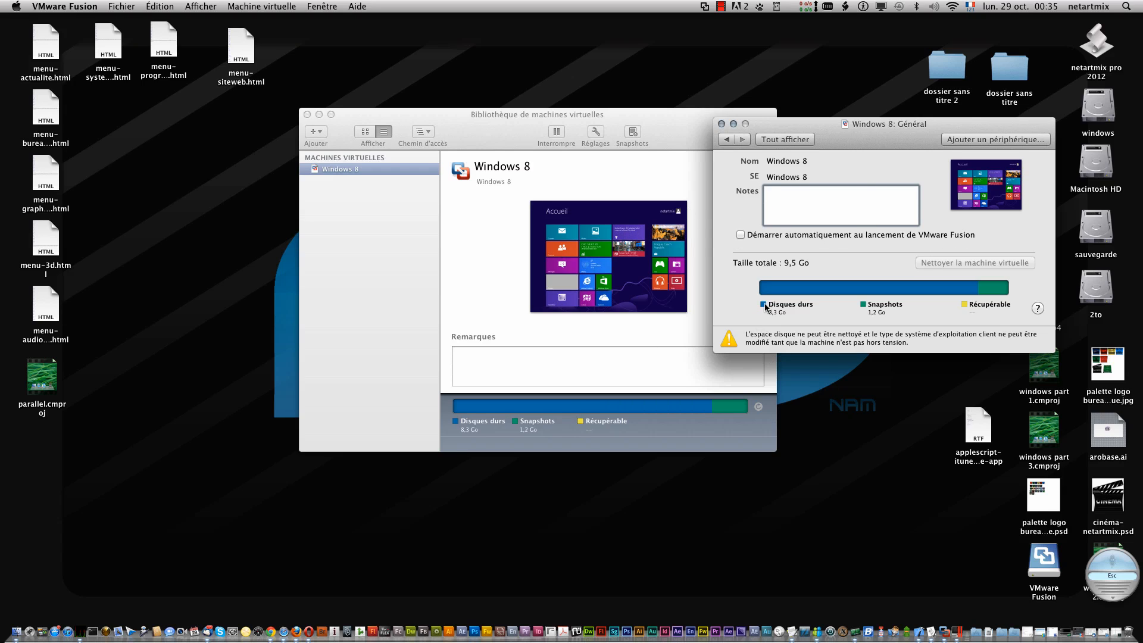
left_click(724, 136)
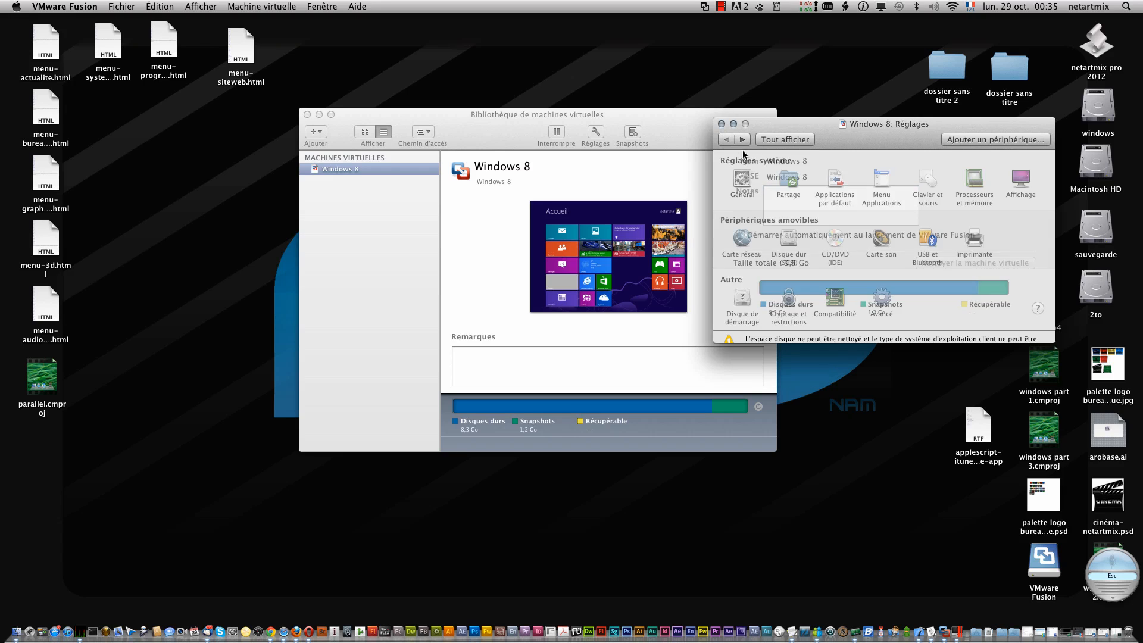
left_click(794, 181)
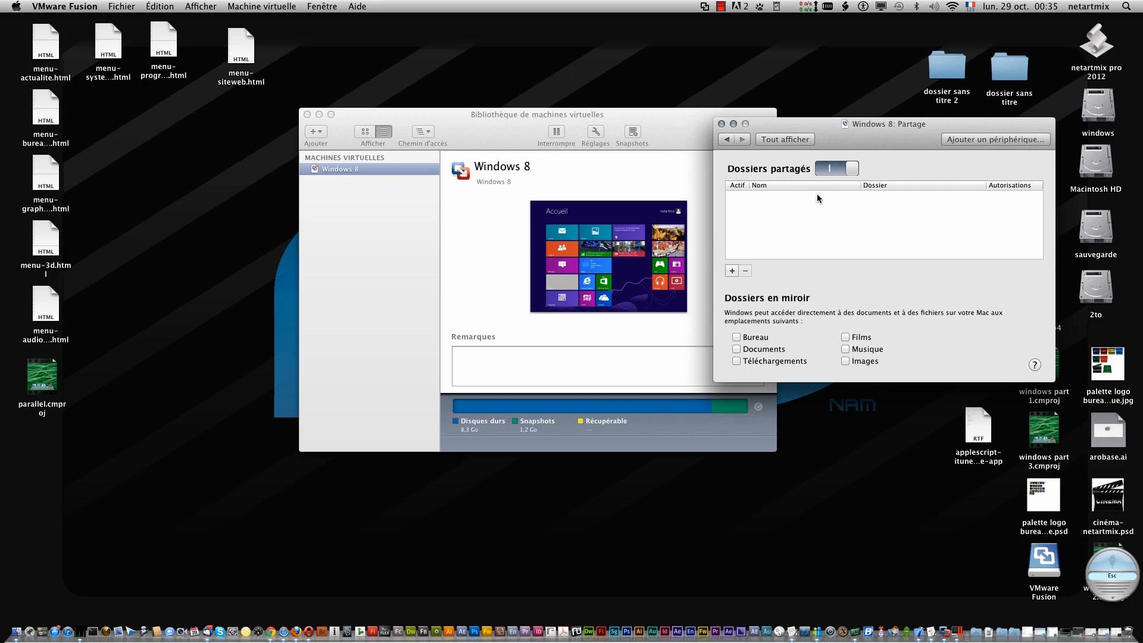
mouse_move(851, 168)
left_mouse_down()
mouse_move(791, 168)
mouse_move(863, 170)
left_mouse_up()
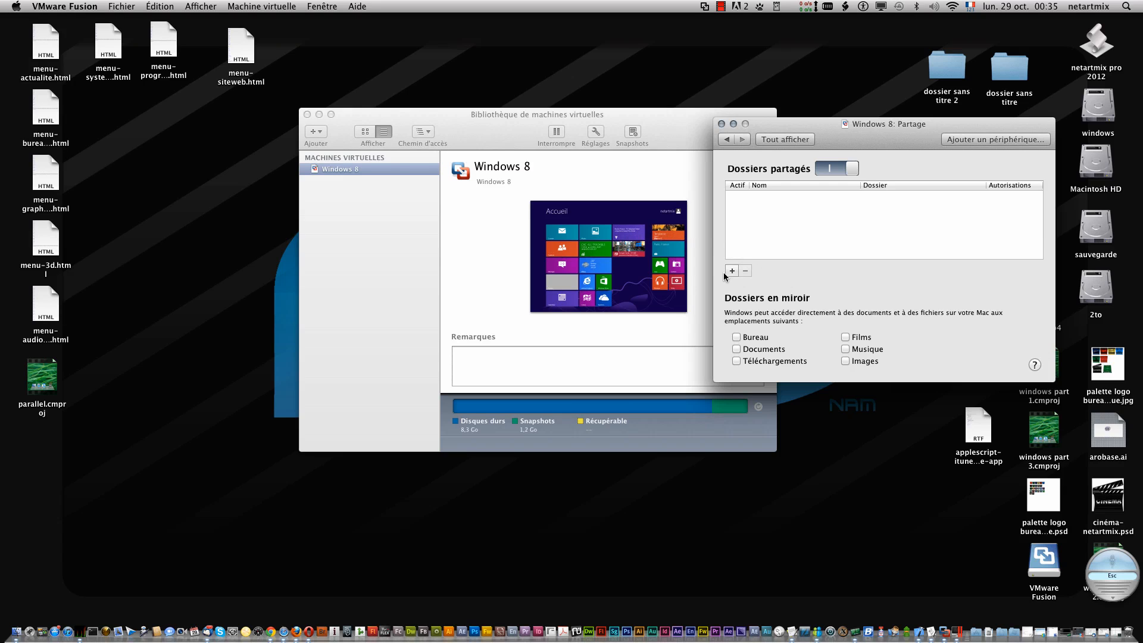
left_click(727, 139)
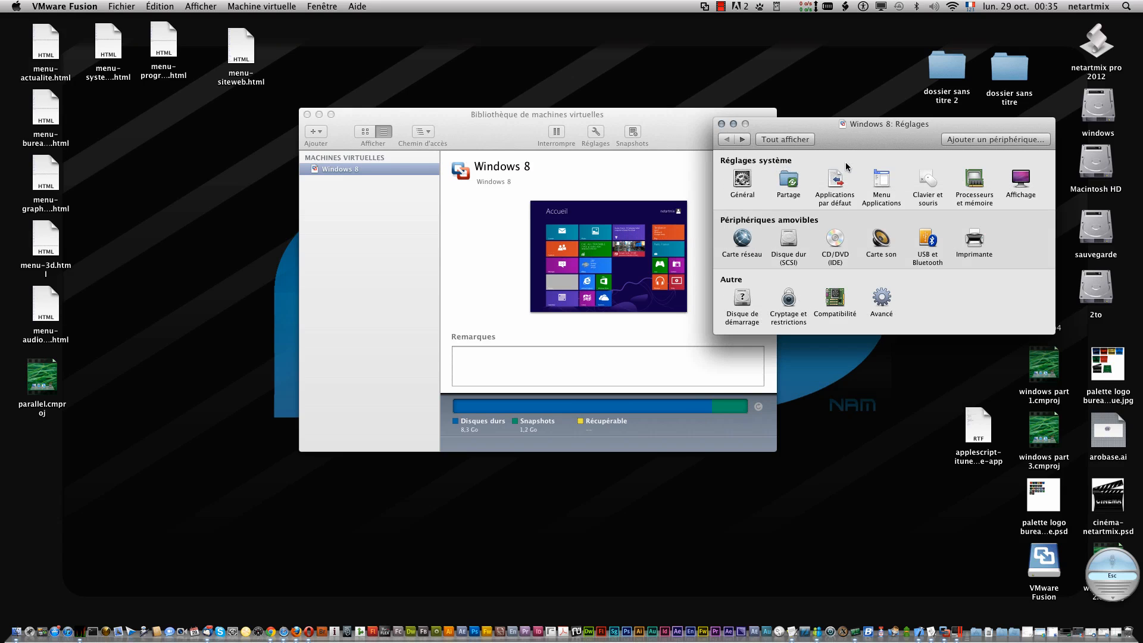
Replace the web page rule with Pages Web (http, https) opening in Safari.
left_click(836, 179)
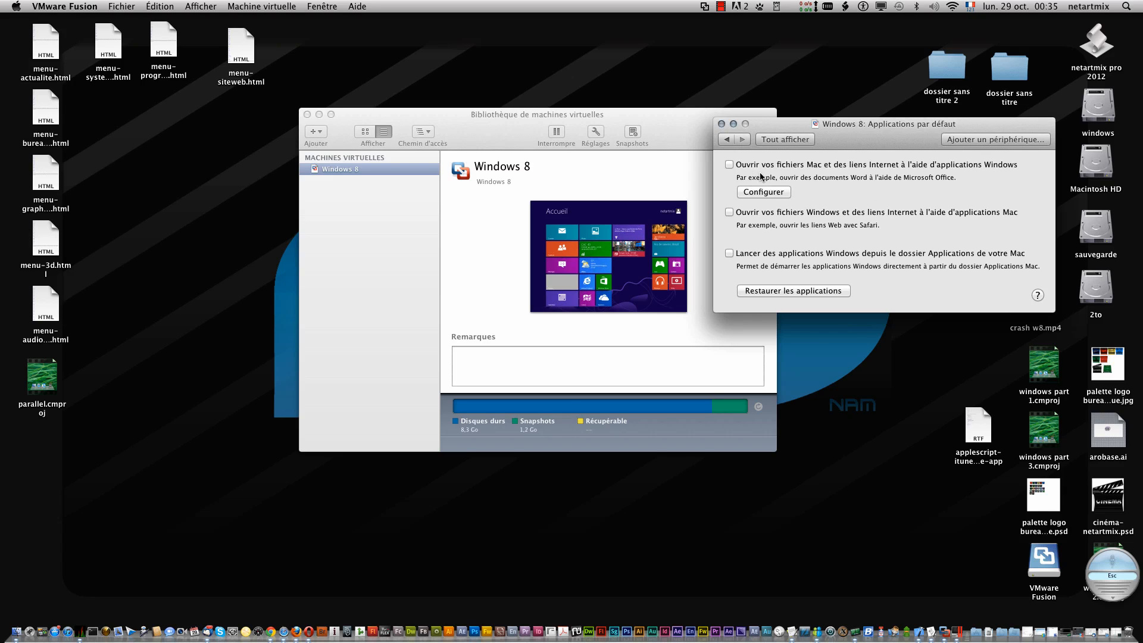
left_click(752, 192)
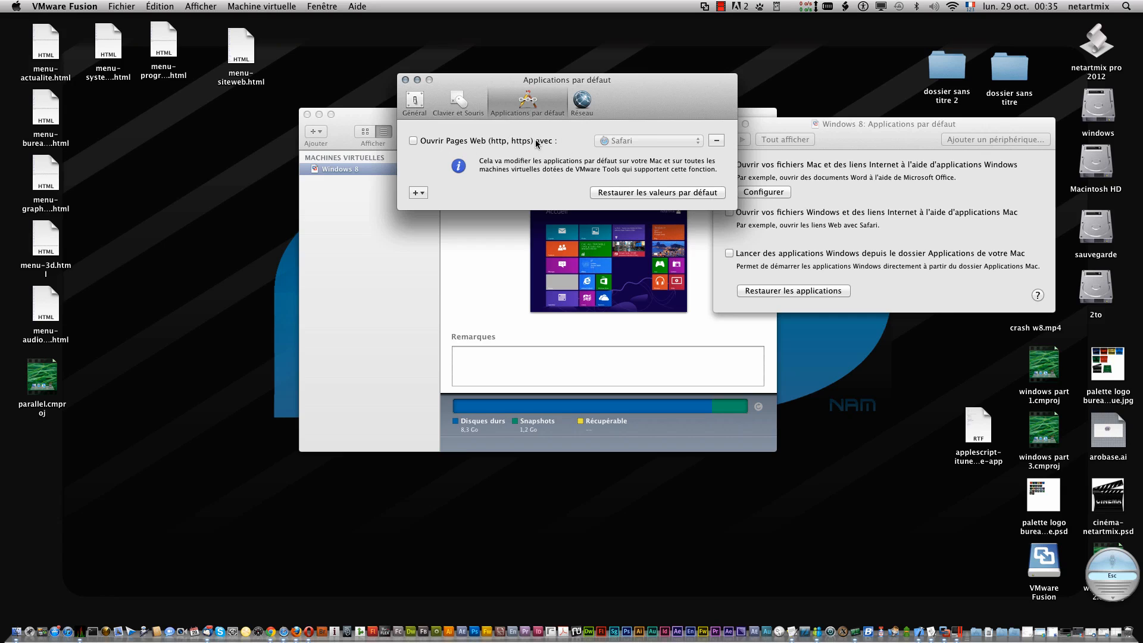
left_click(716, 140)
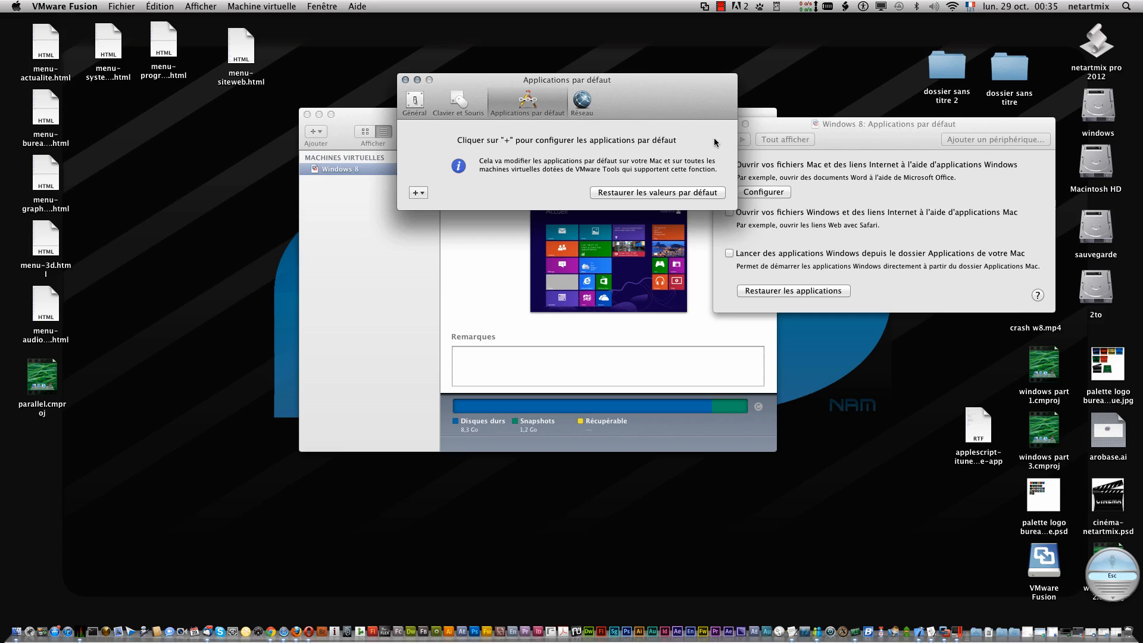
left_click(415, 193)
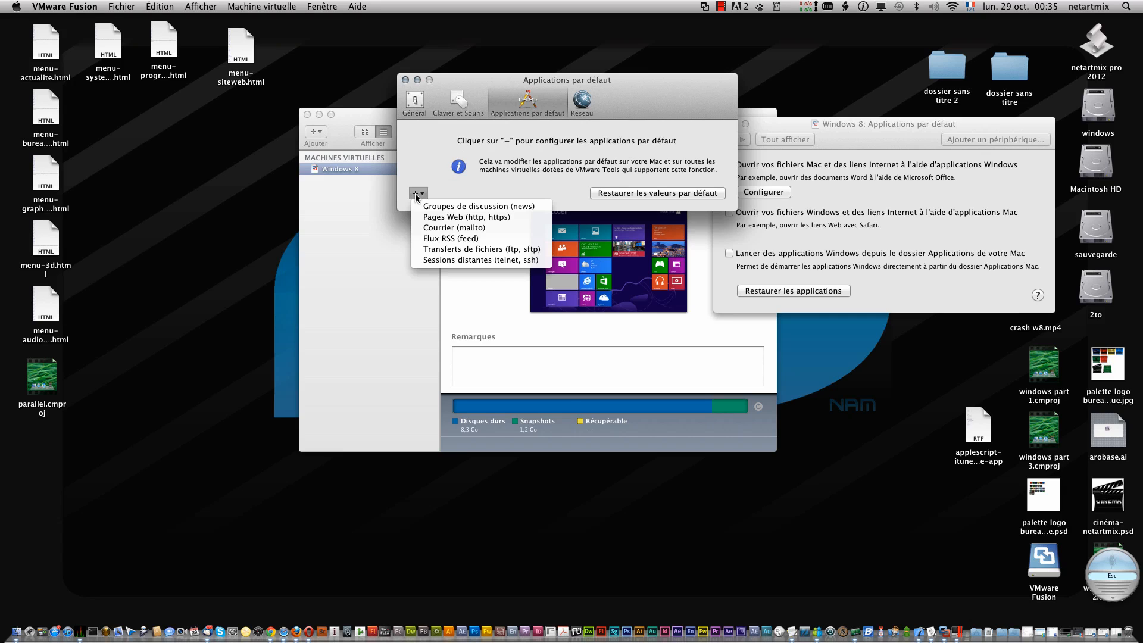
left_click(450, 218)
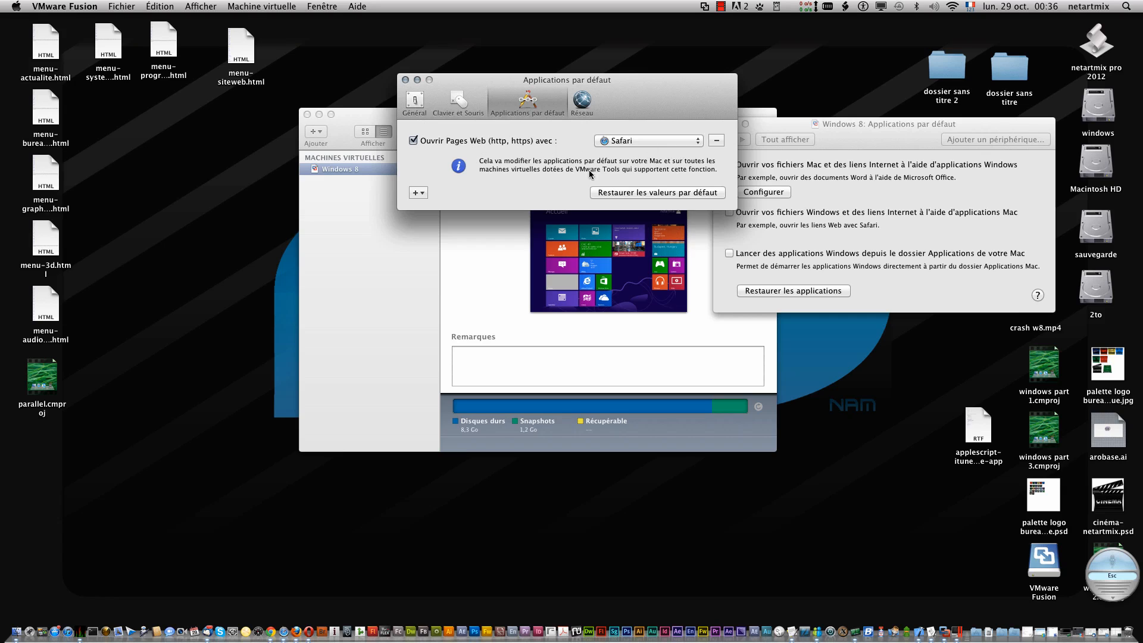
Close the default applications preferences and open the Menu Applications settings.
left_click(405, 79)
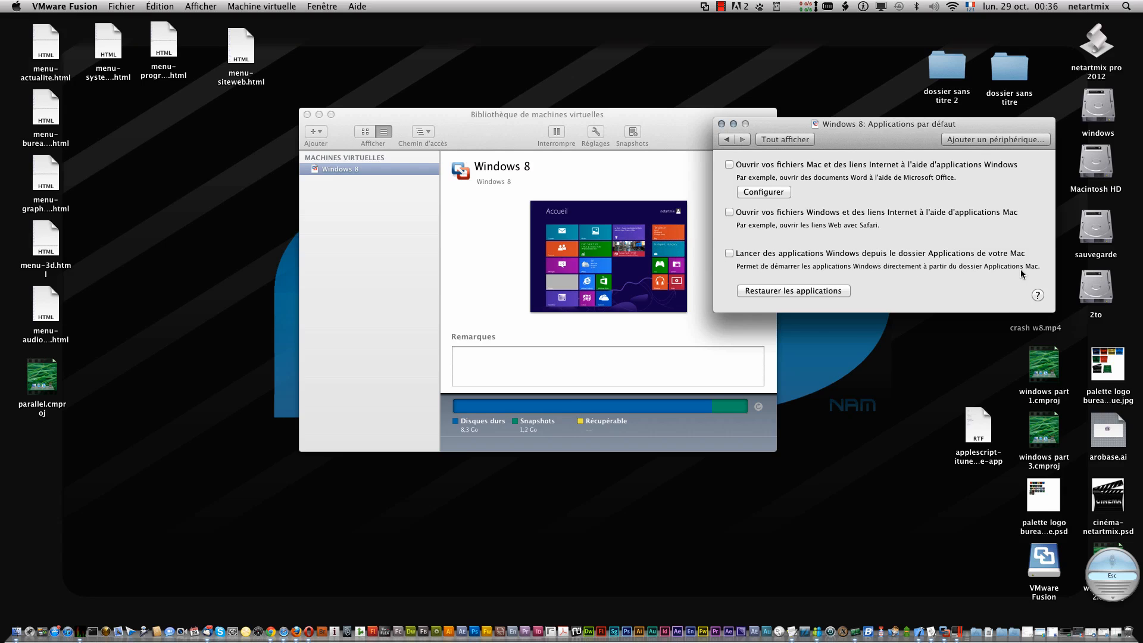
left_click(729, 140)
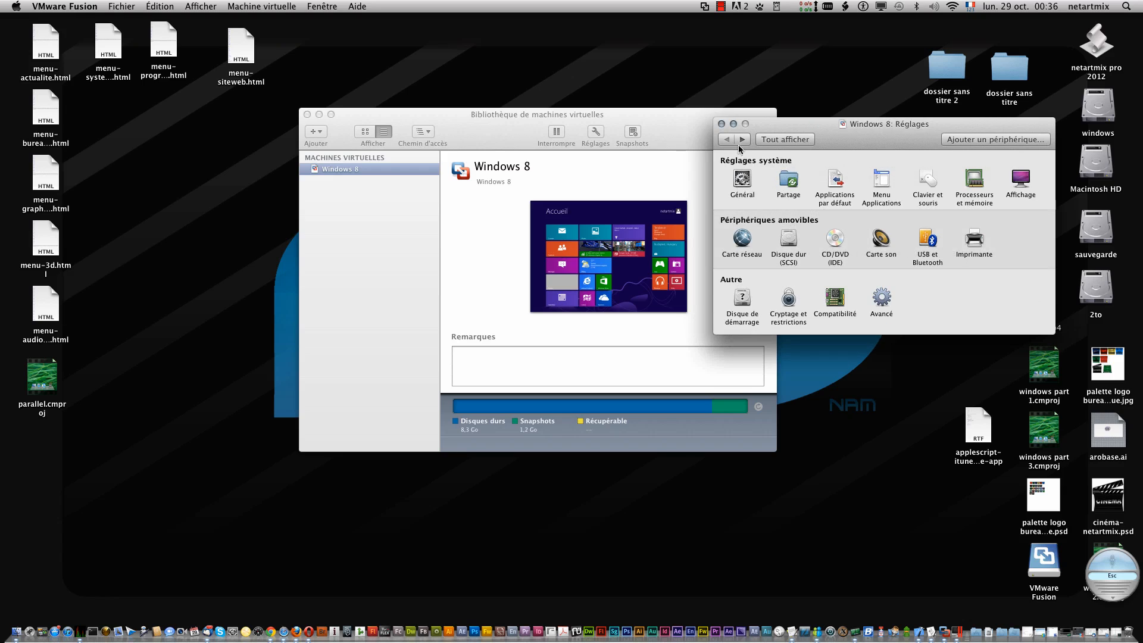
left_click(882, 179)
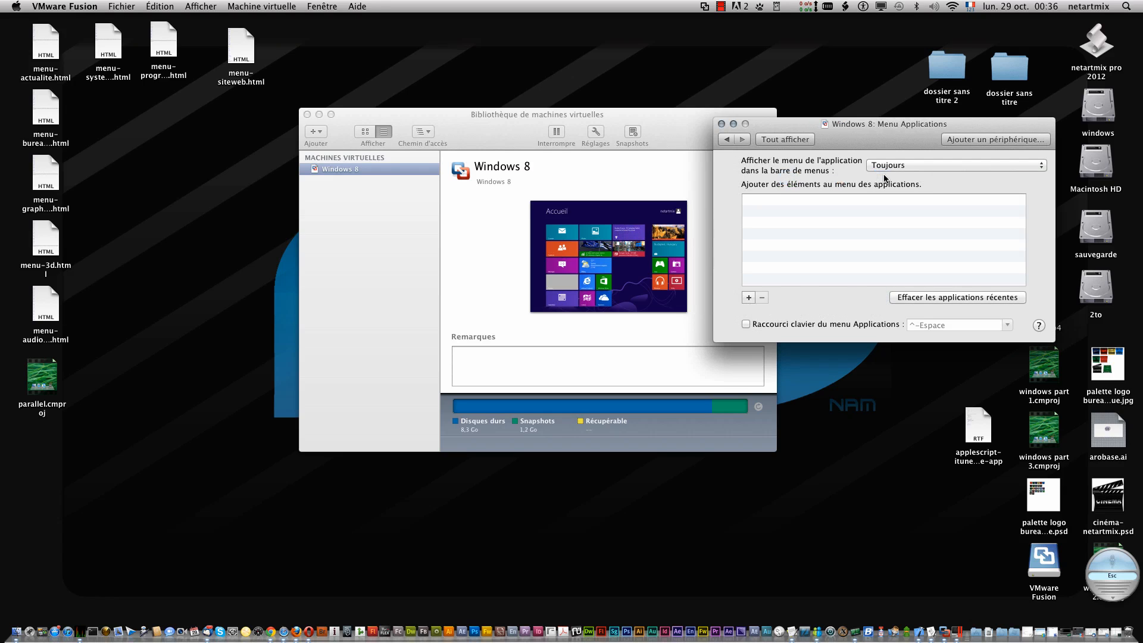
Check the Windows 8 applications menu, then add Paint to it.
left_click_drag(856, 131, 693, 96)
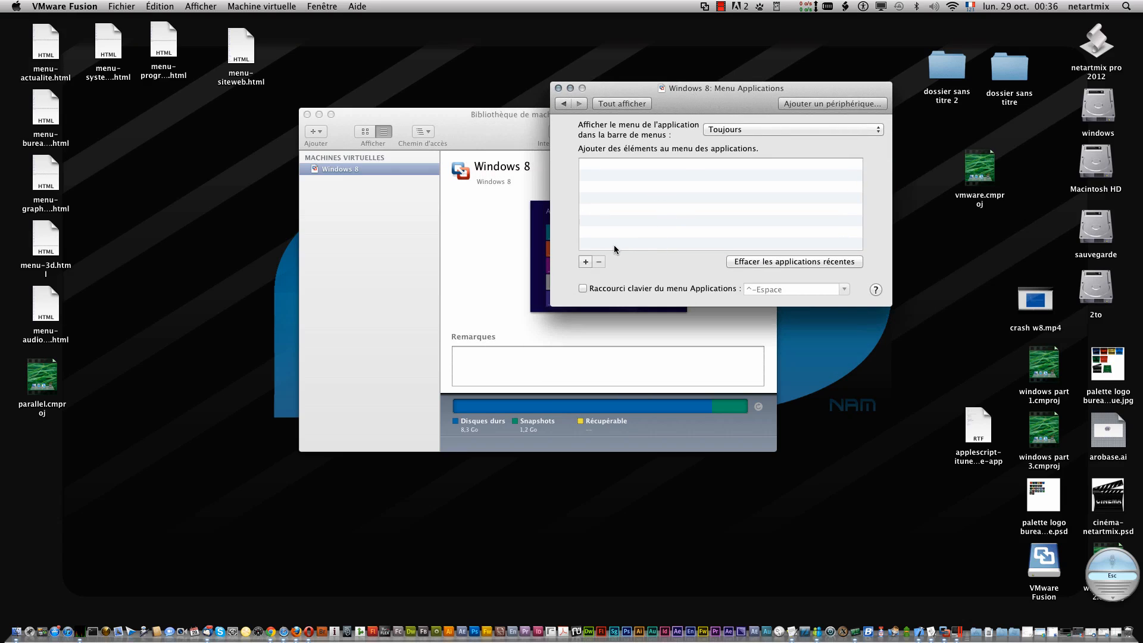
left_click(705, 9)
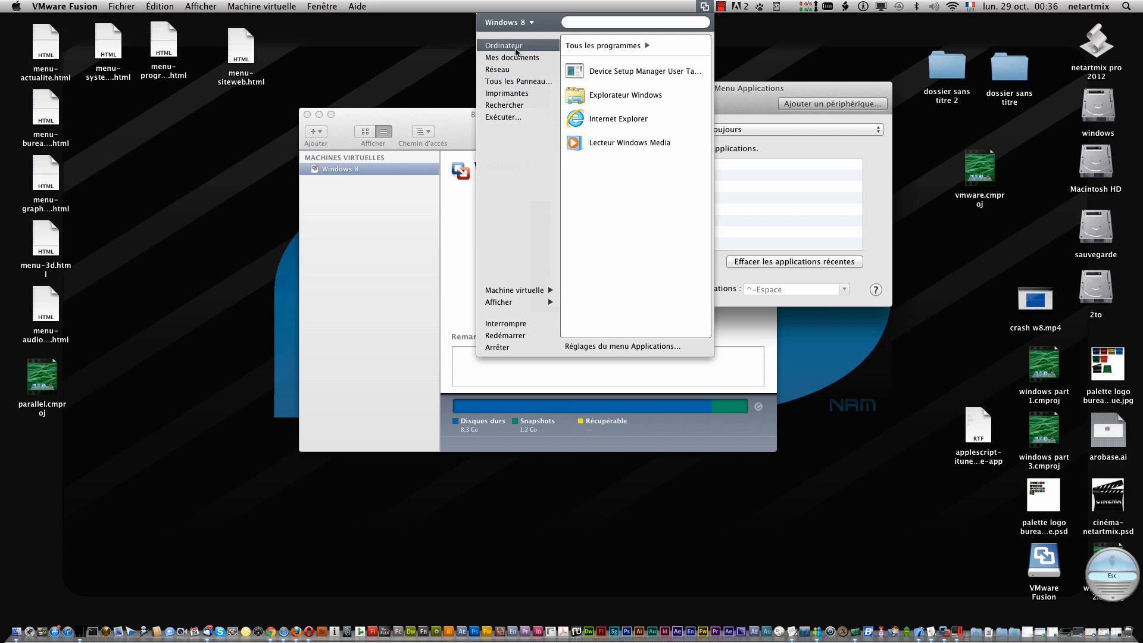
left_click(755, 88)
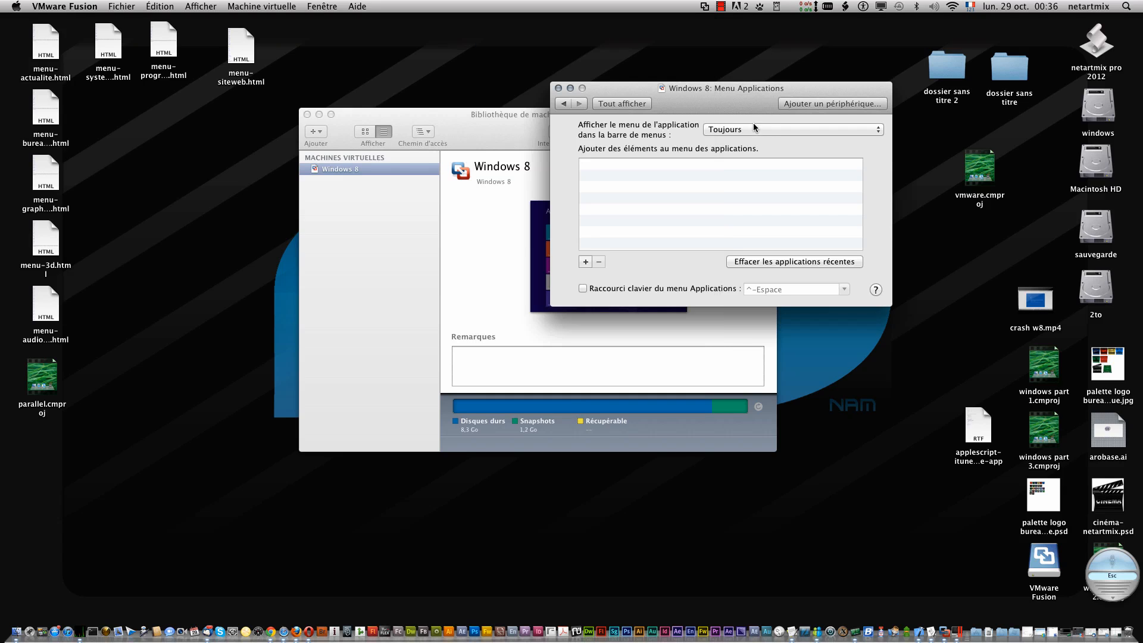
left_click(584, 262)
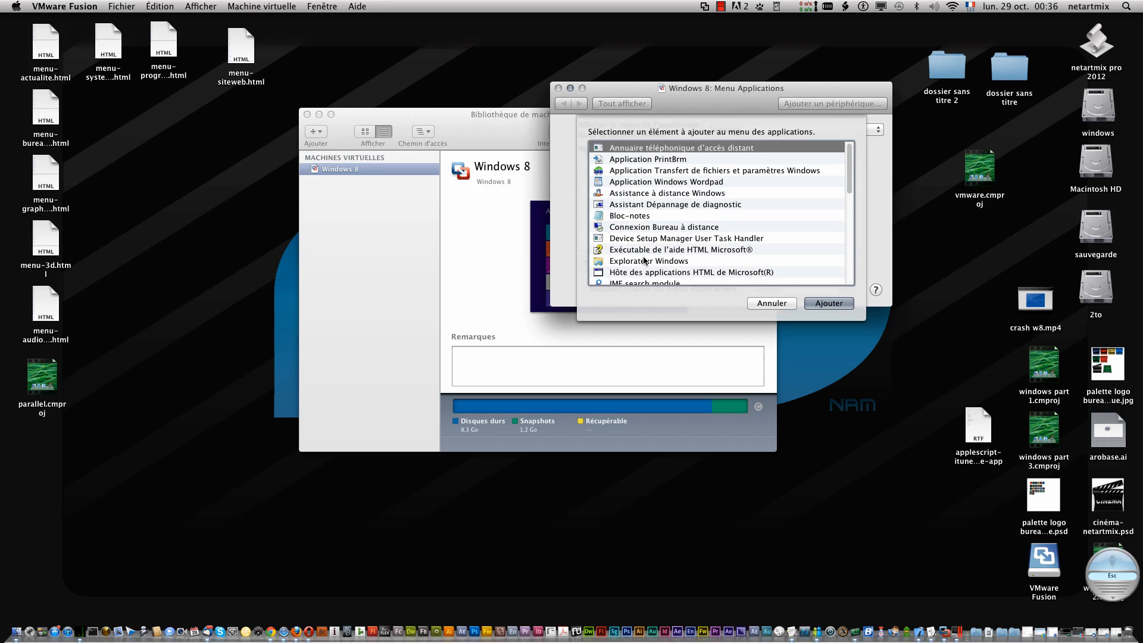
left_click(705, 6)
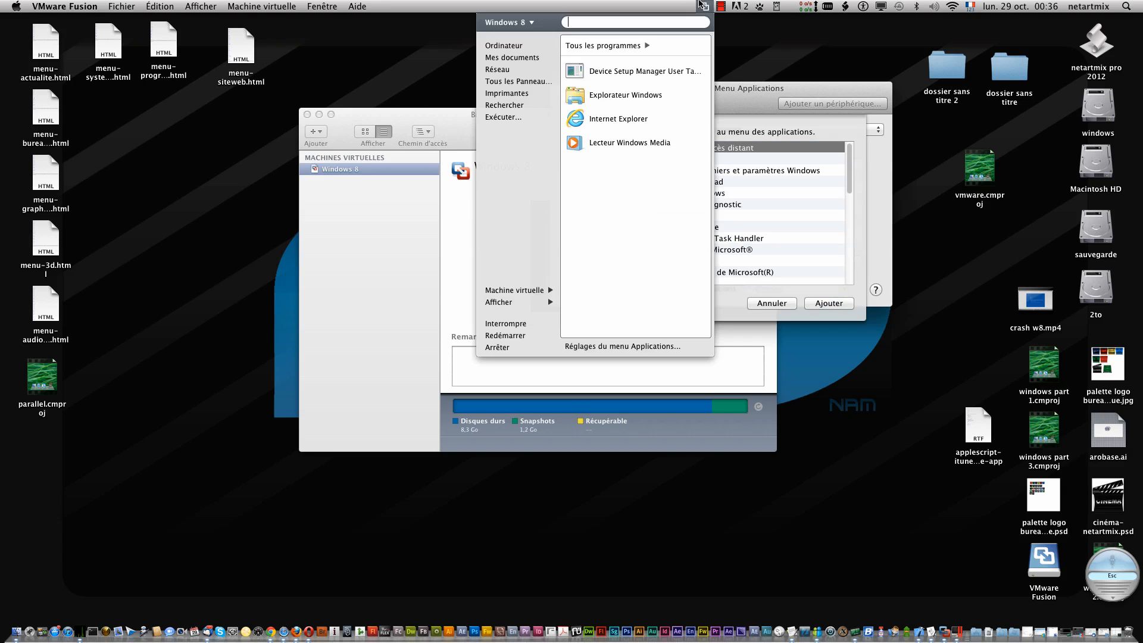
left_click(799, 131)
scroll(695, 219, "down", 5)
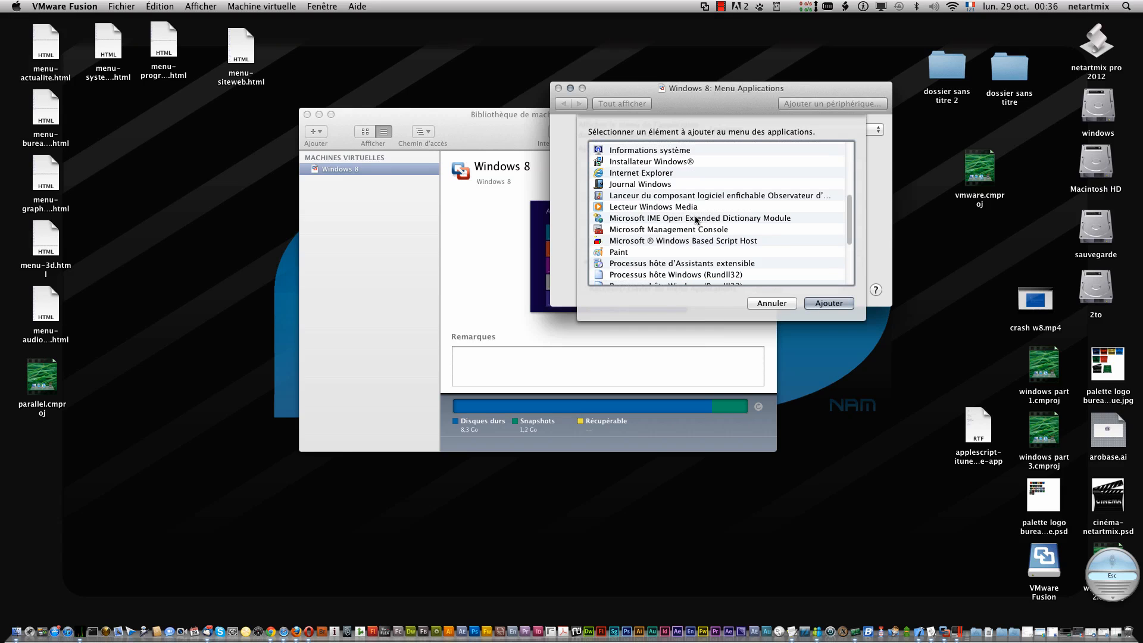
left_click(626, 253)
left_click(816, 304)
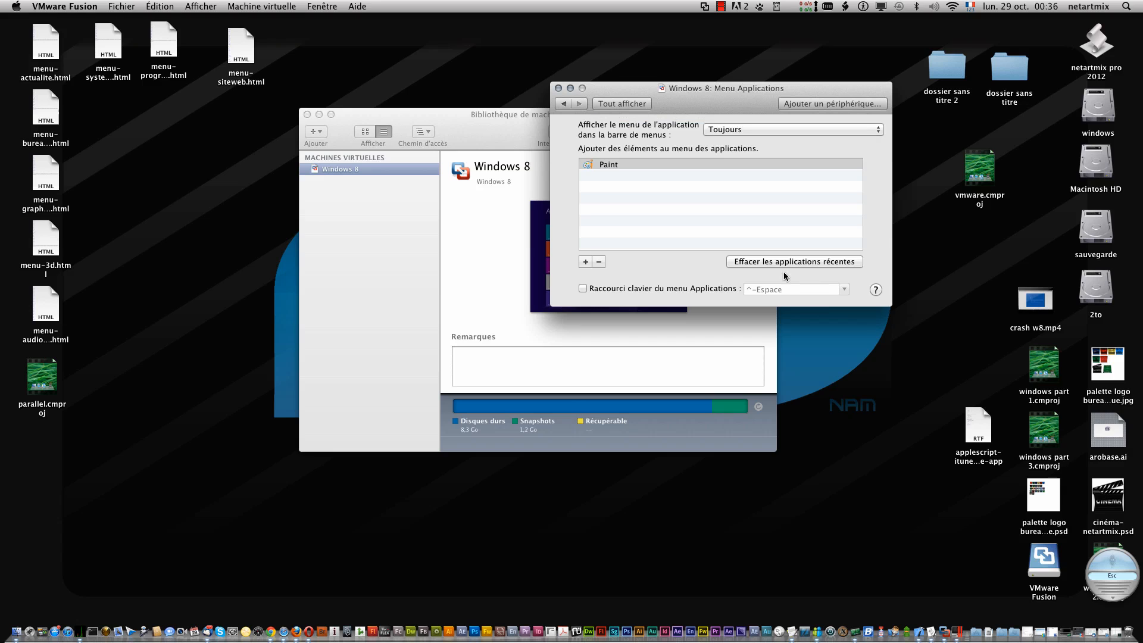
Add Bloc-notes and confirm both programs appear in the Windows 8 menu.
left_click(585, 263)
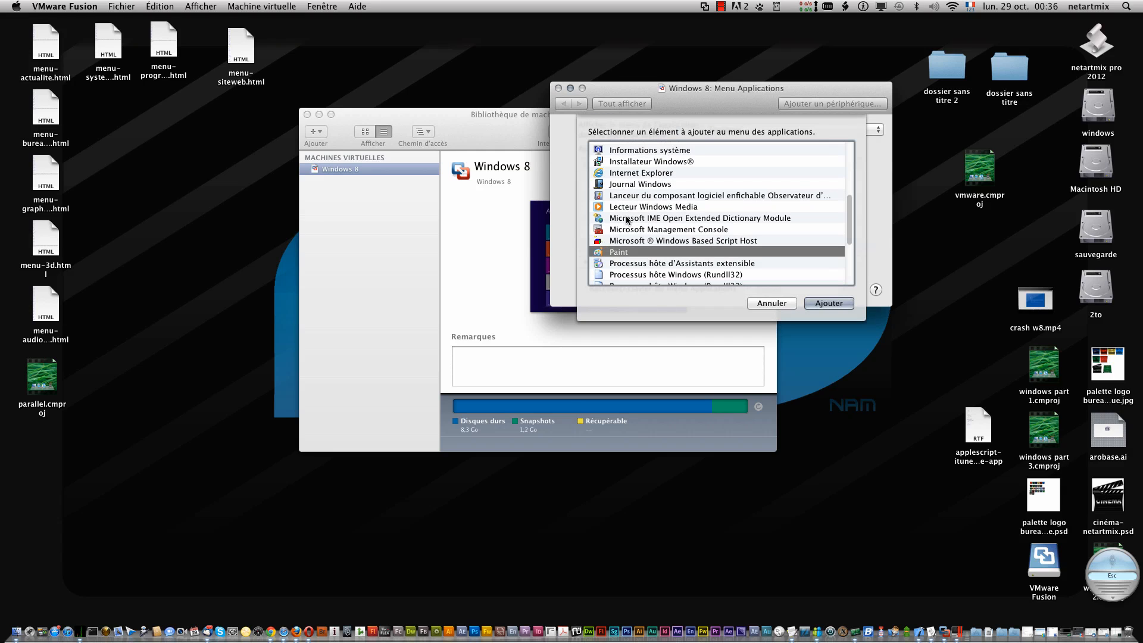
scroll(636, 221, "down", 5)
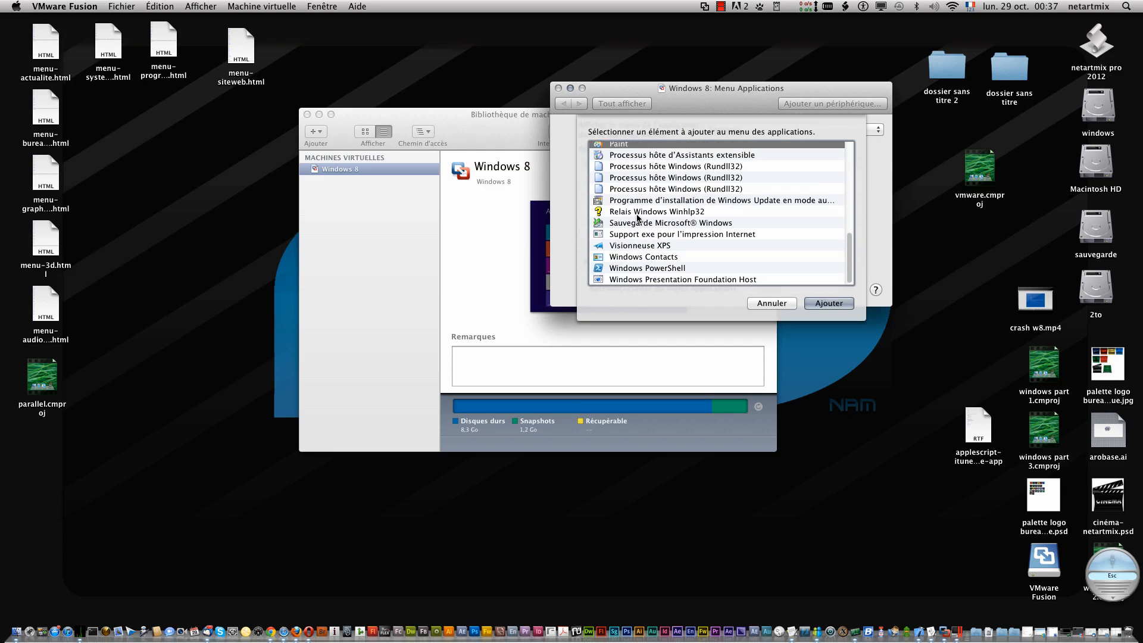
scroll(637, 218, "up", 10)
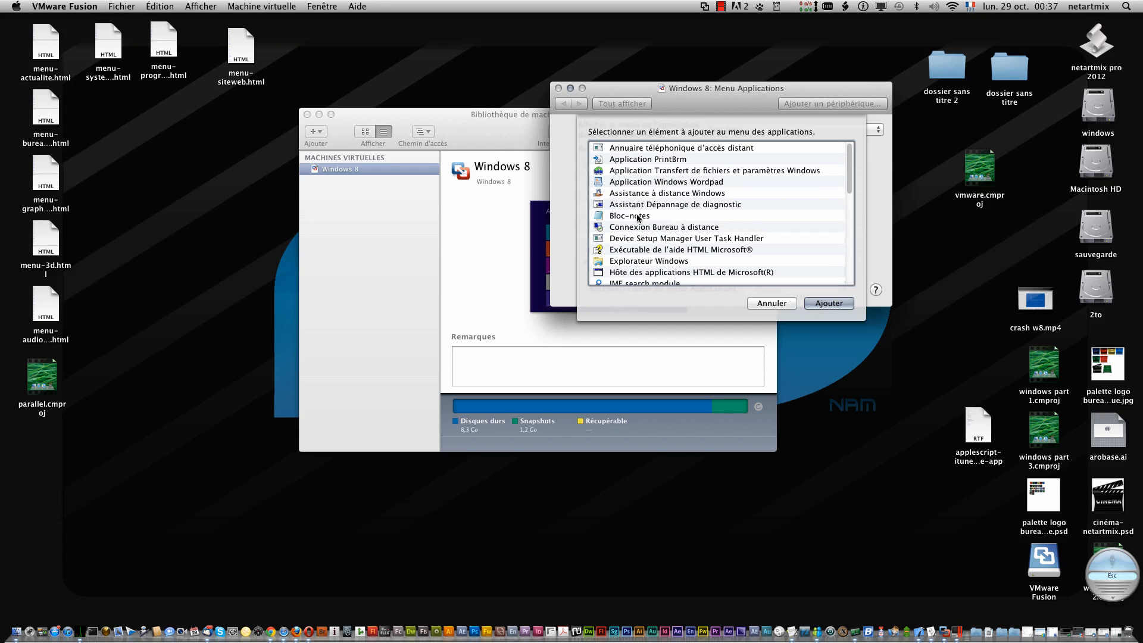
left_click(626, 218)
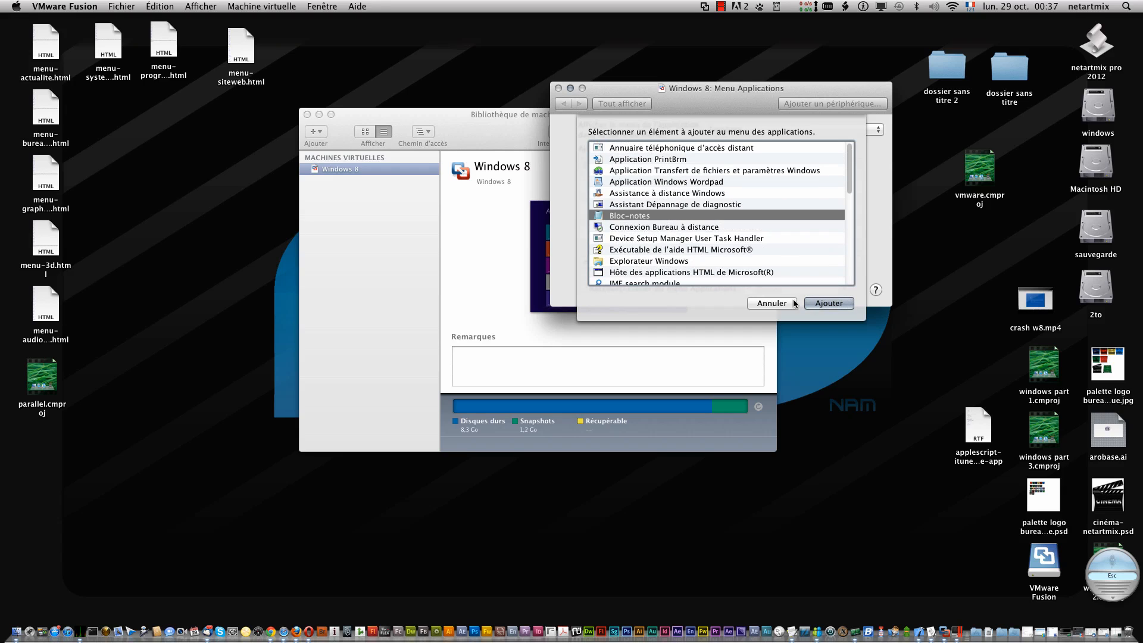
left_click(843, 303)
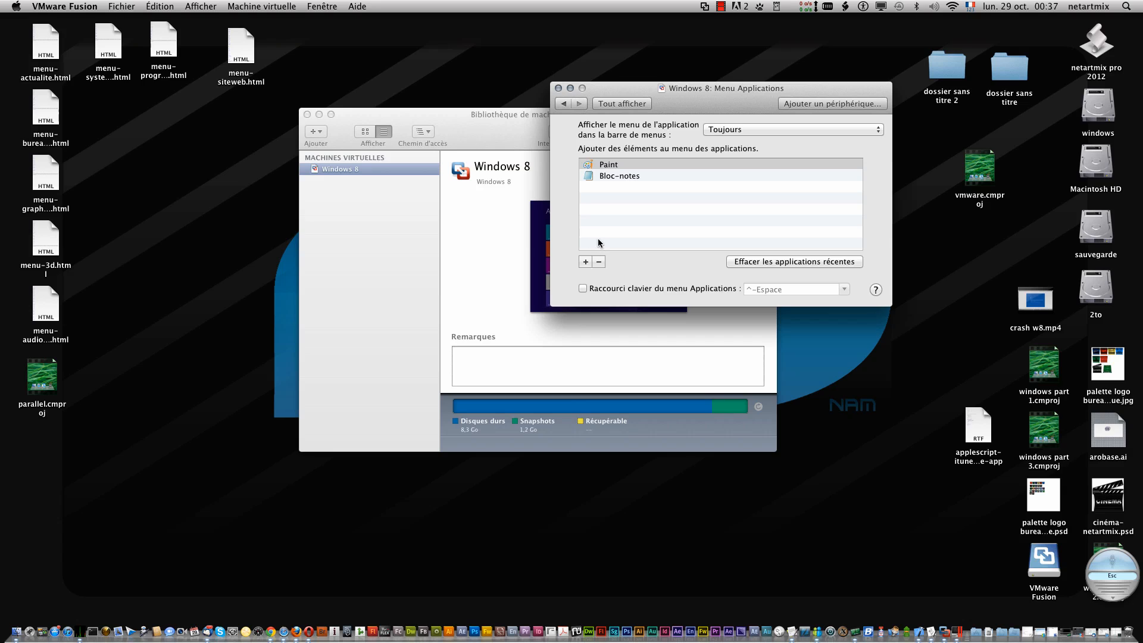
left_click(705, 7)
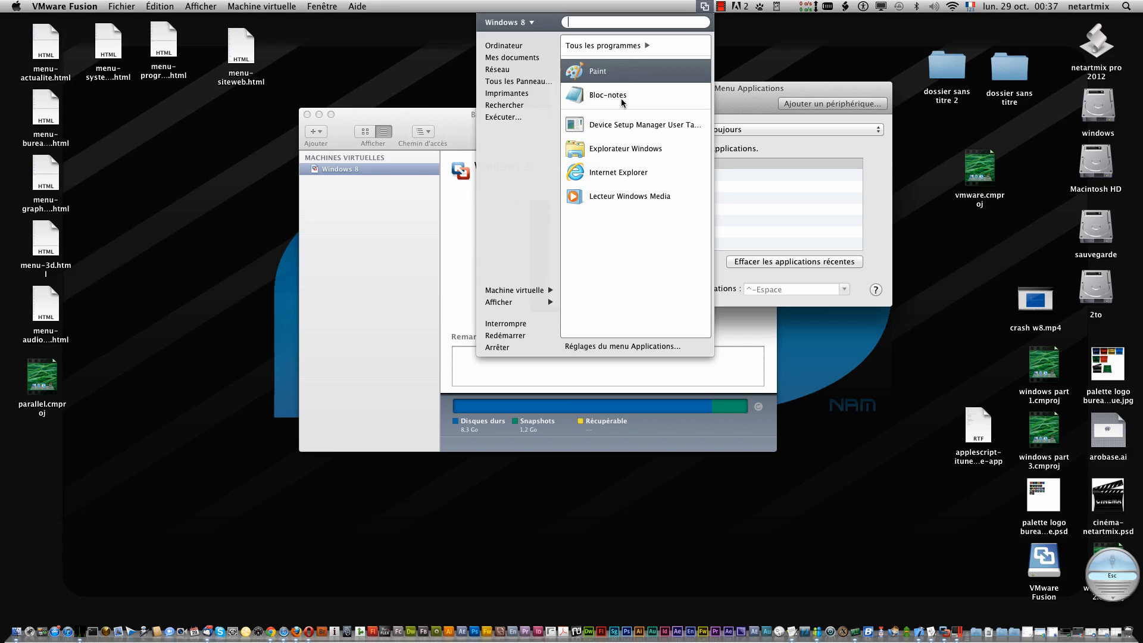
left_click(738, 94)
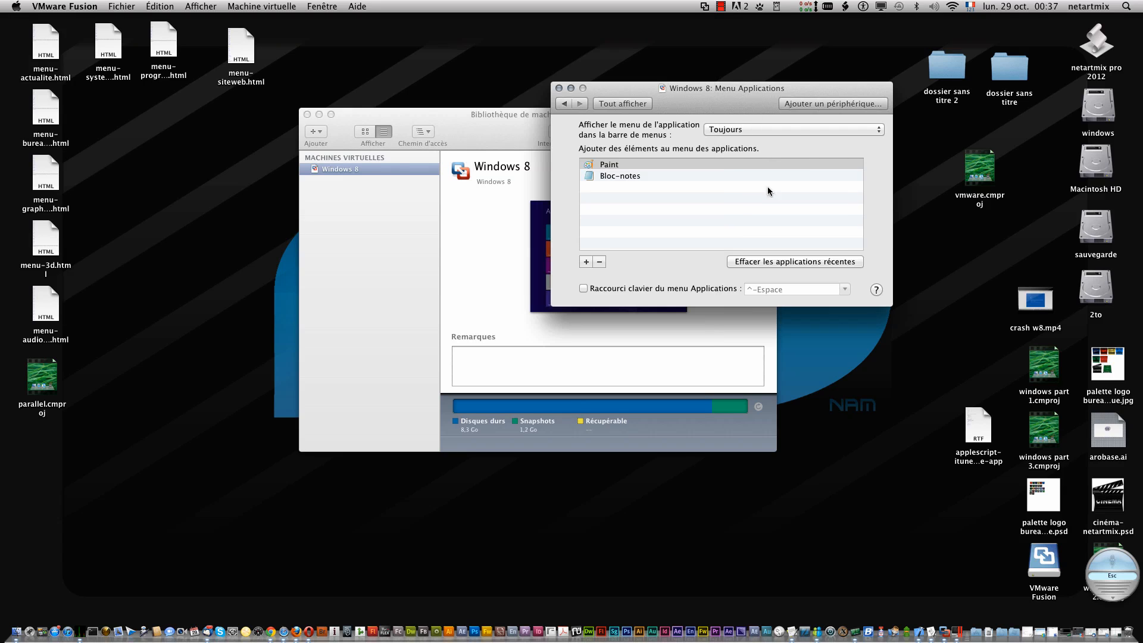
left_click(570, 106)
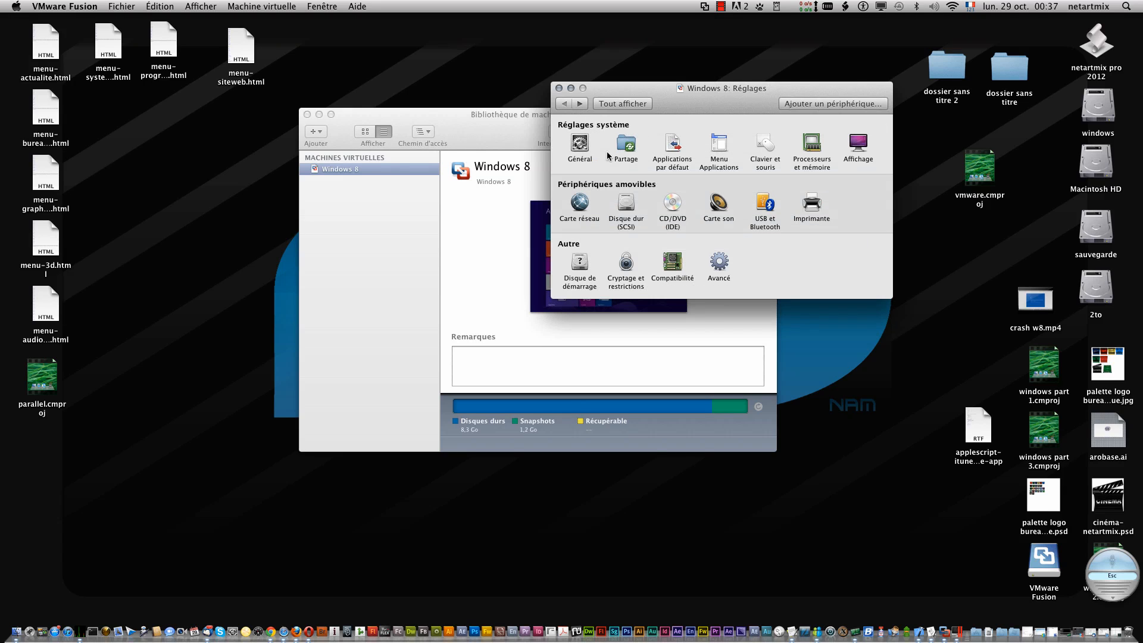
Check Clavier et souris and Processeurs et mémoire, then open the Affichage pane.
left_click(766, 144)
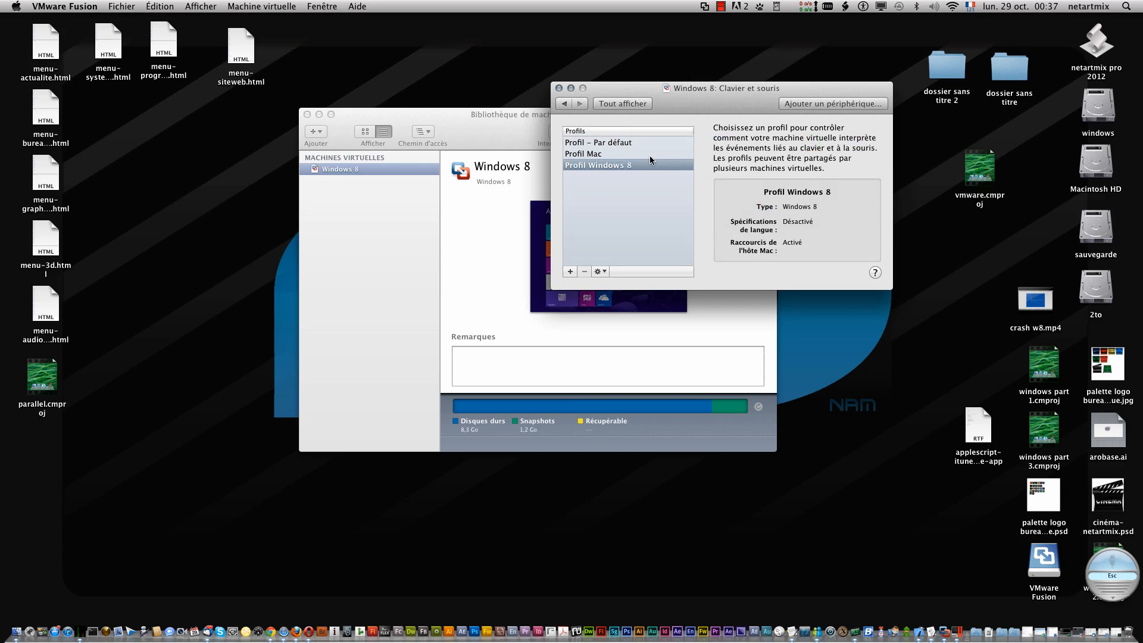
left_click(565, 105)
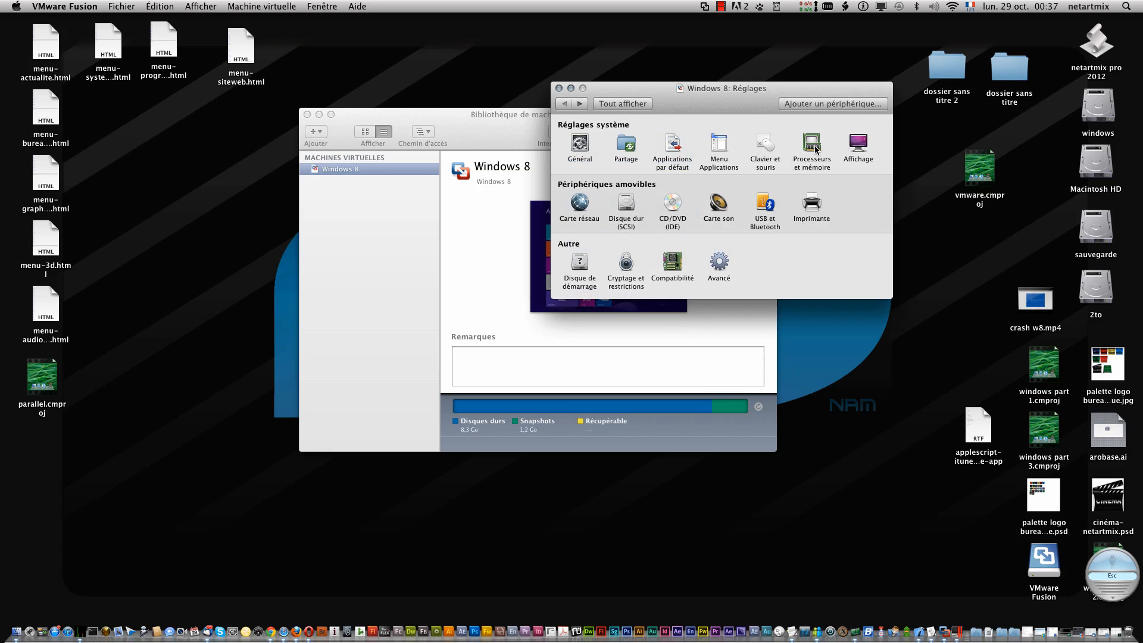
left_click(810, 148)
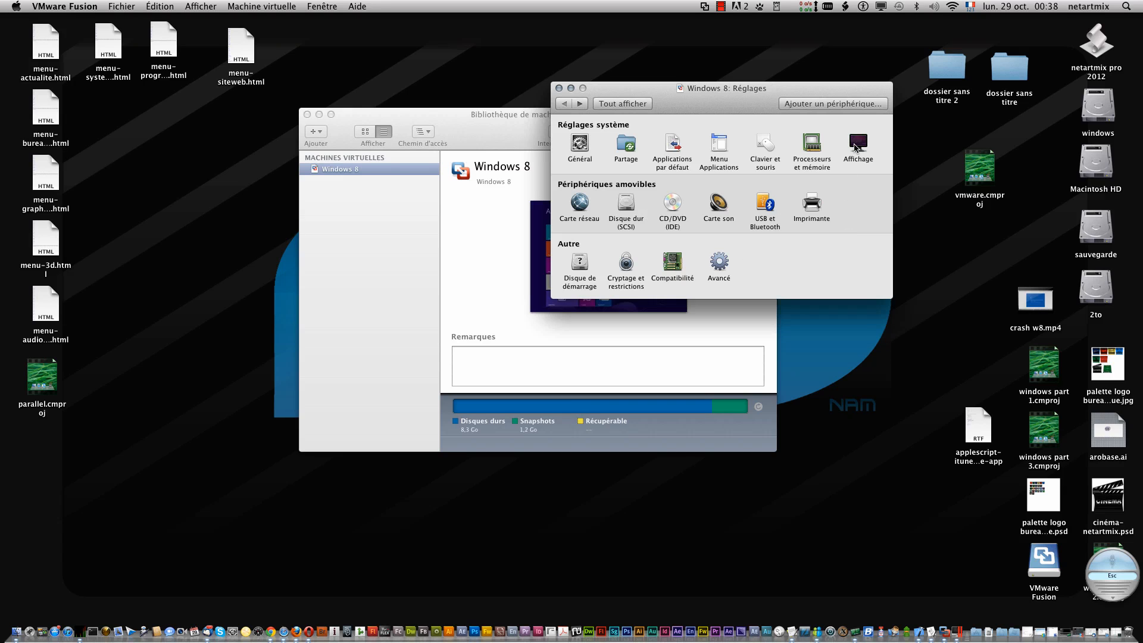
left_click(858, 144)
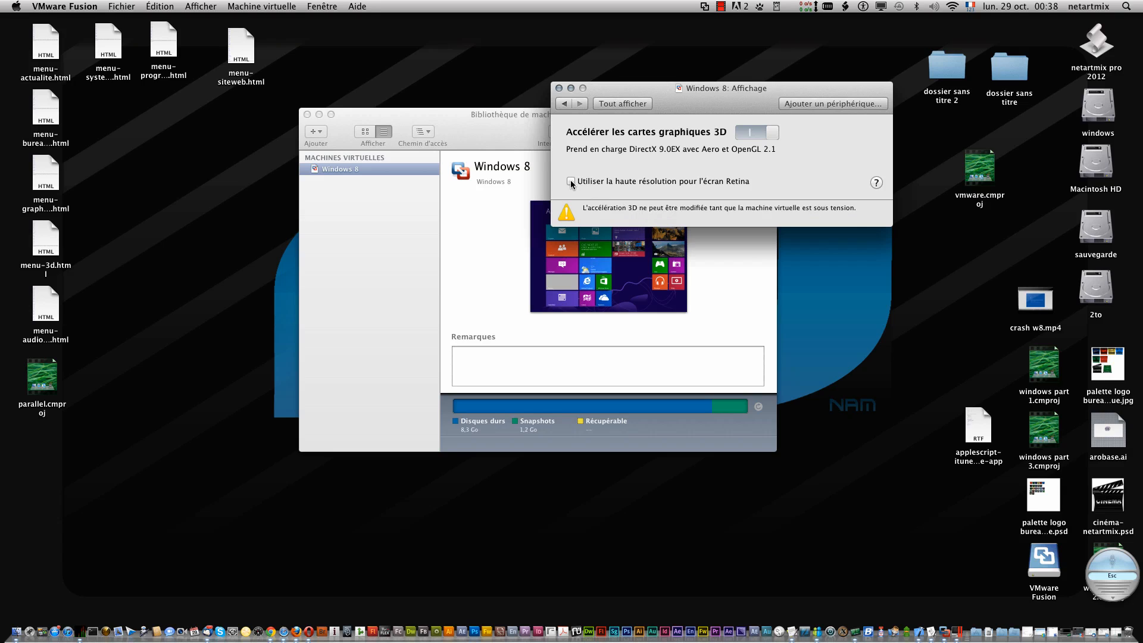
Inspect the network adapter and hard disk settings, leaving the virtual disk file unchanged.
left_click(564, 105)
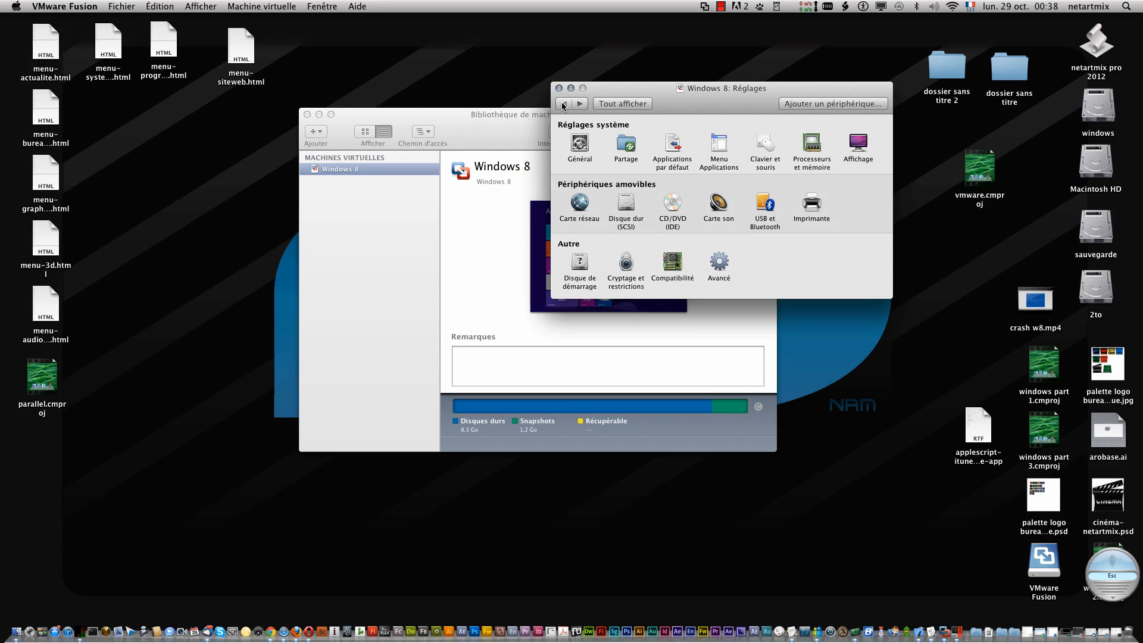
left_click(571, 205)
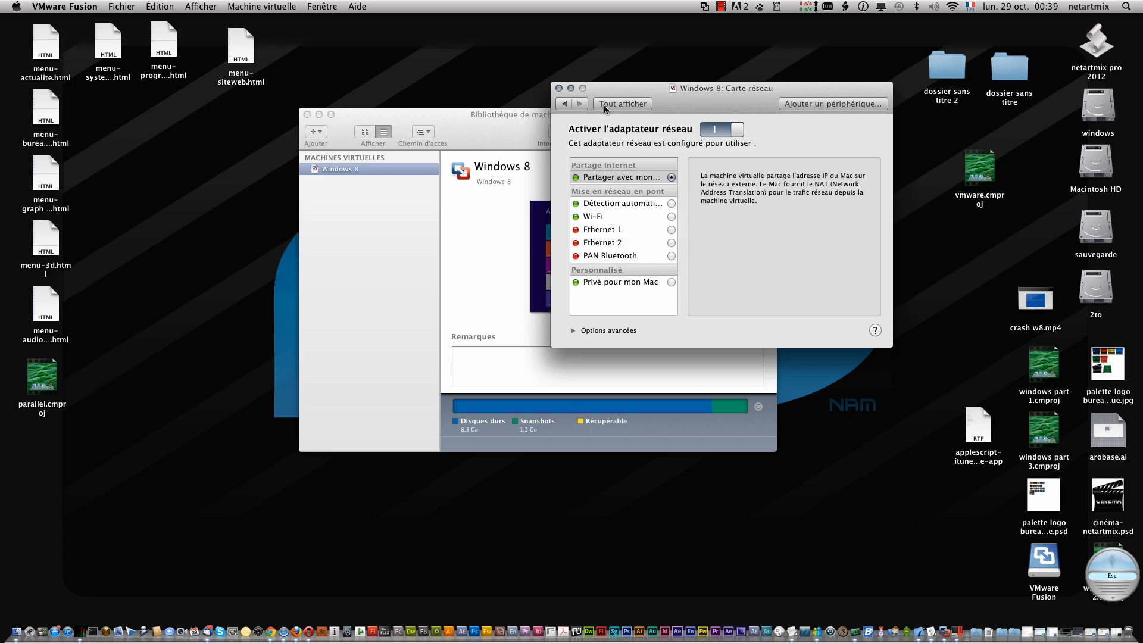
left_click(563, 104)
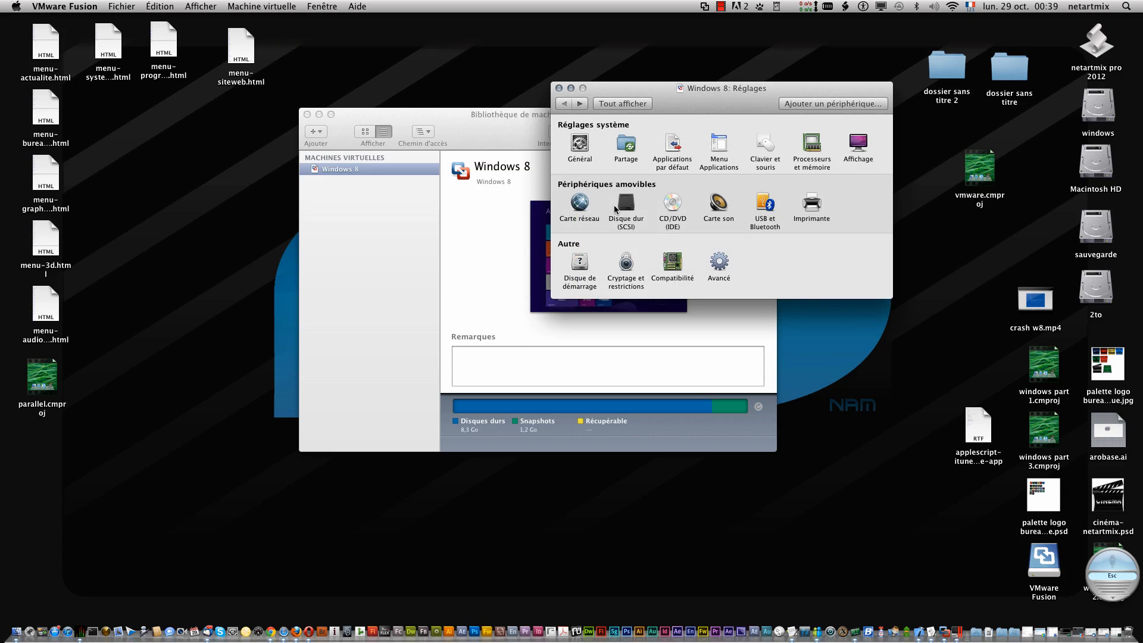
left_click(626, 205)
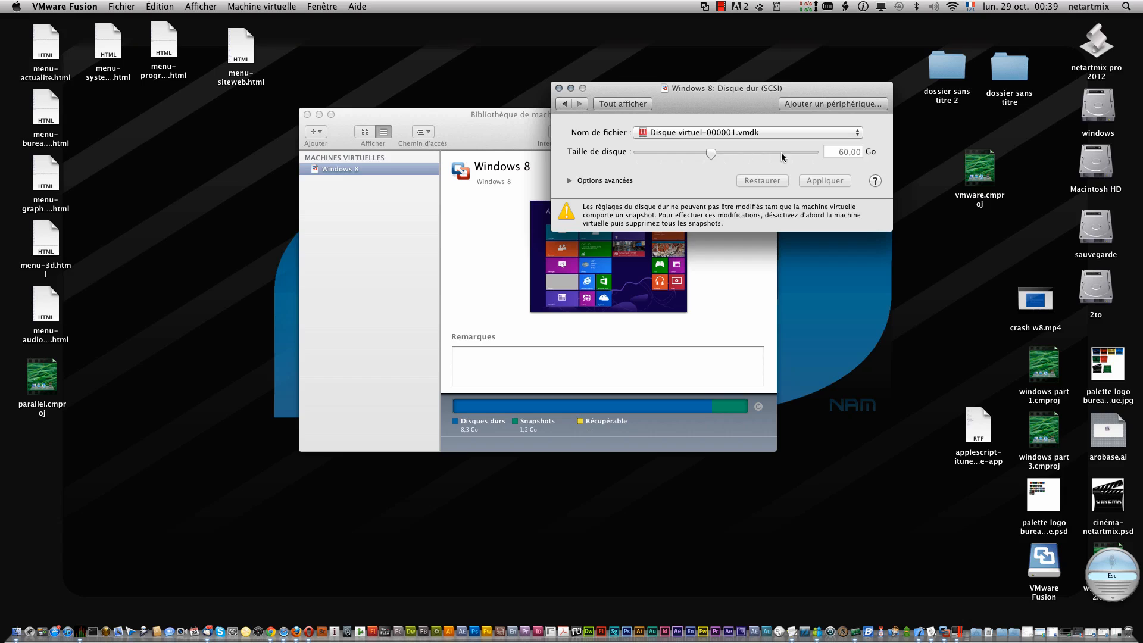
left_click(860, 135)
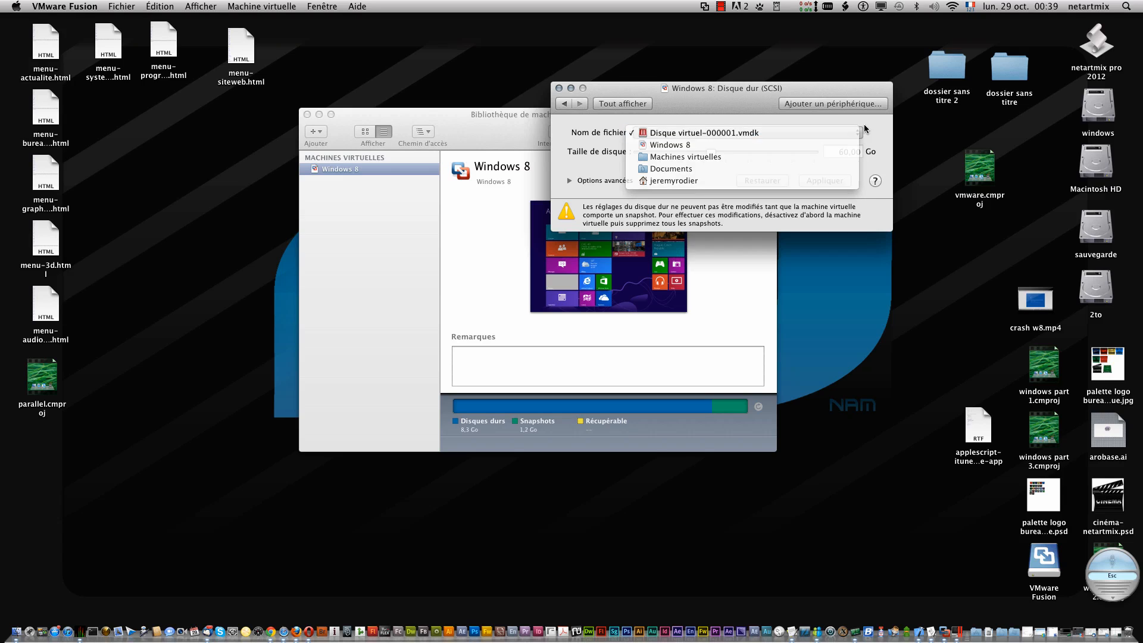
left_click(780, 198)
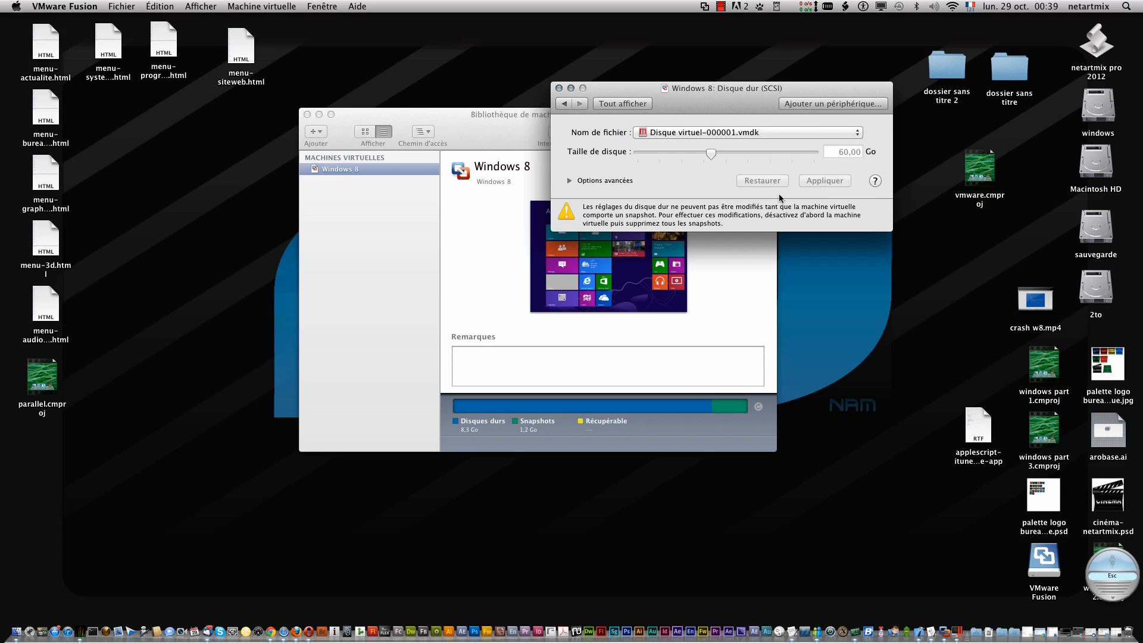
left_click(565, 104)
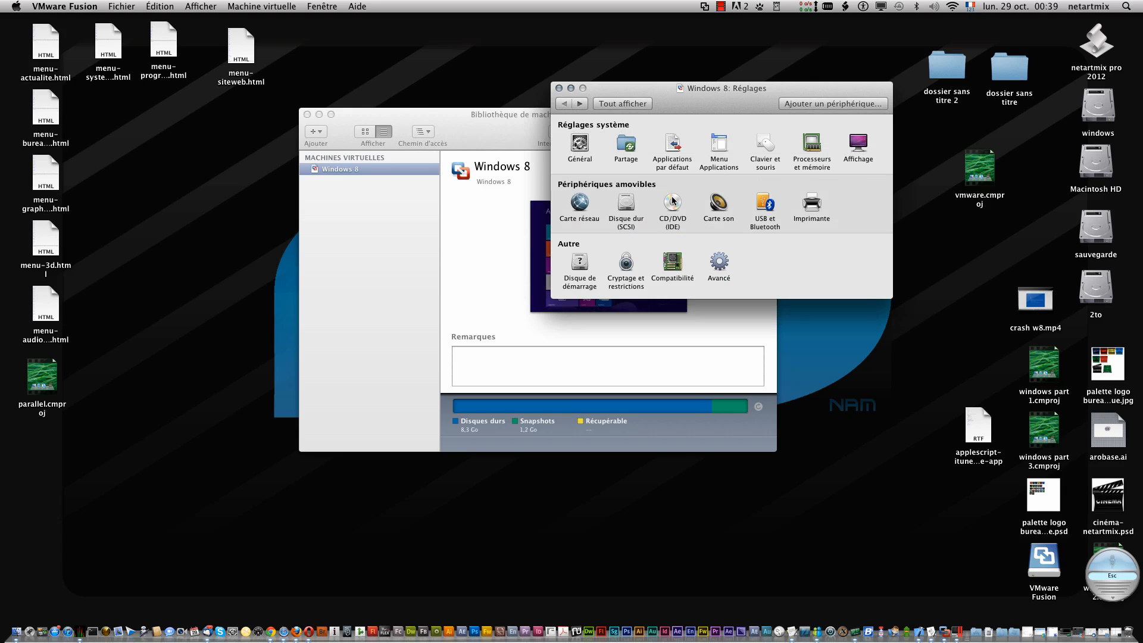
Check the CD/DVD drive, keeping SuperDrive as its source, then open the sound card settings.
left_click(673, 202)
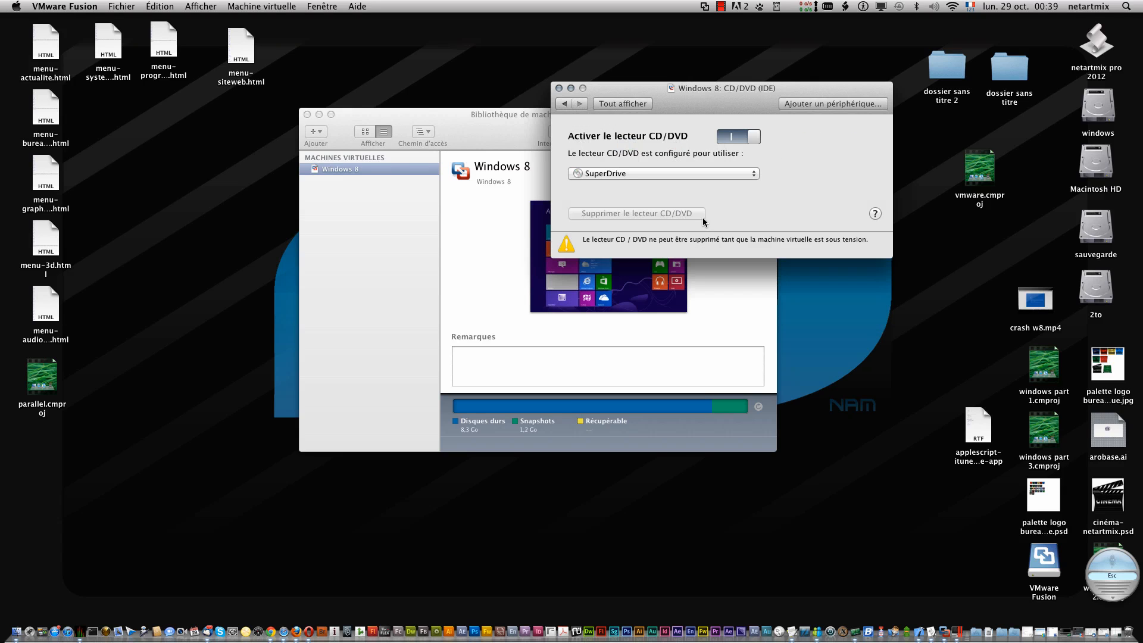
left_click(753, 146)
left_click(749, 174)
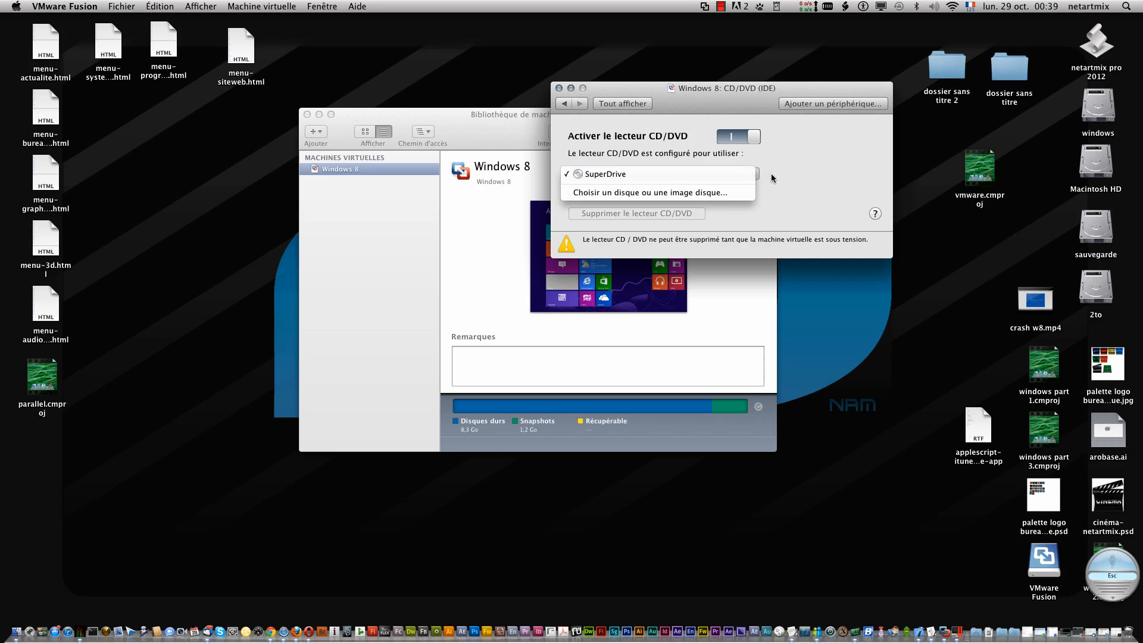
left_click(831, 174)
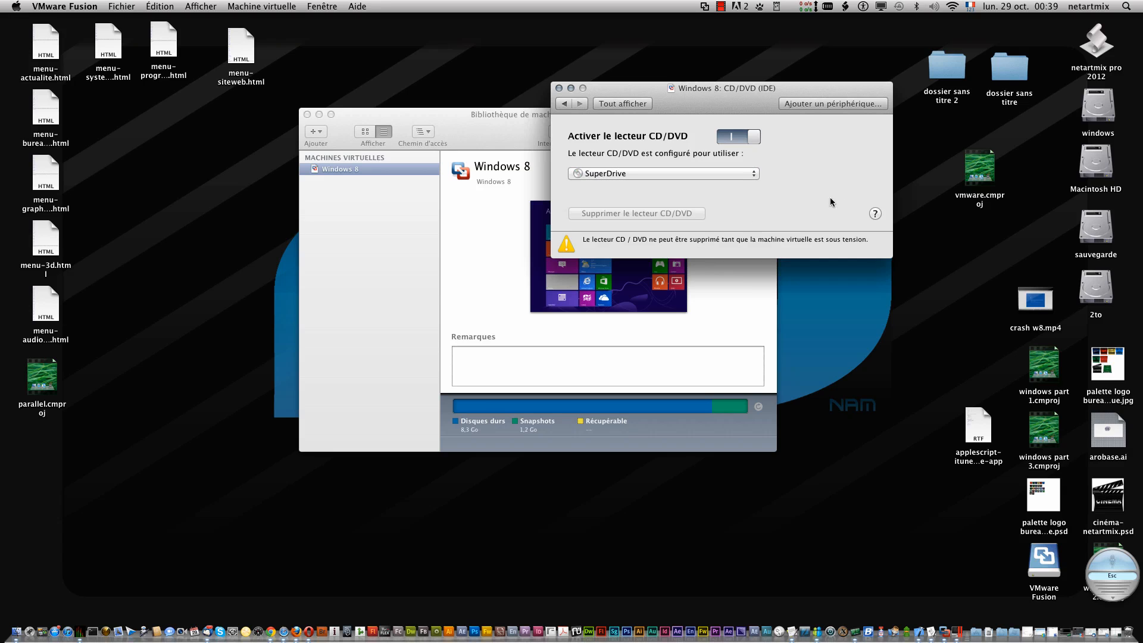
left_click(563, 104)
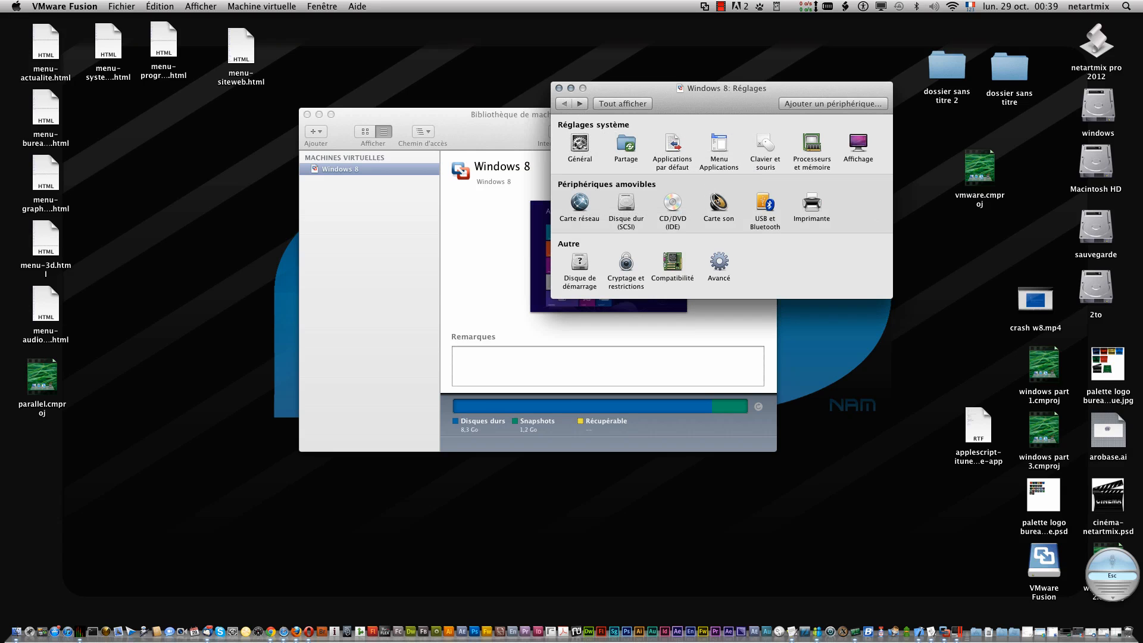
left_click(719, 205)
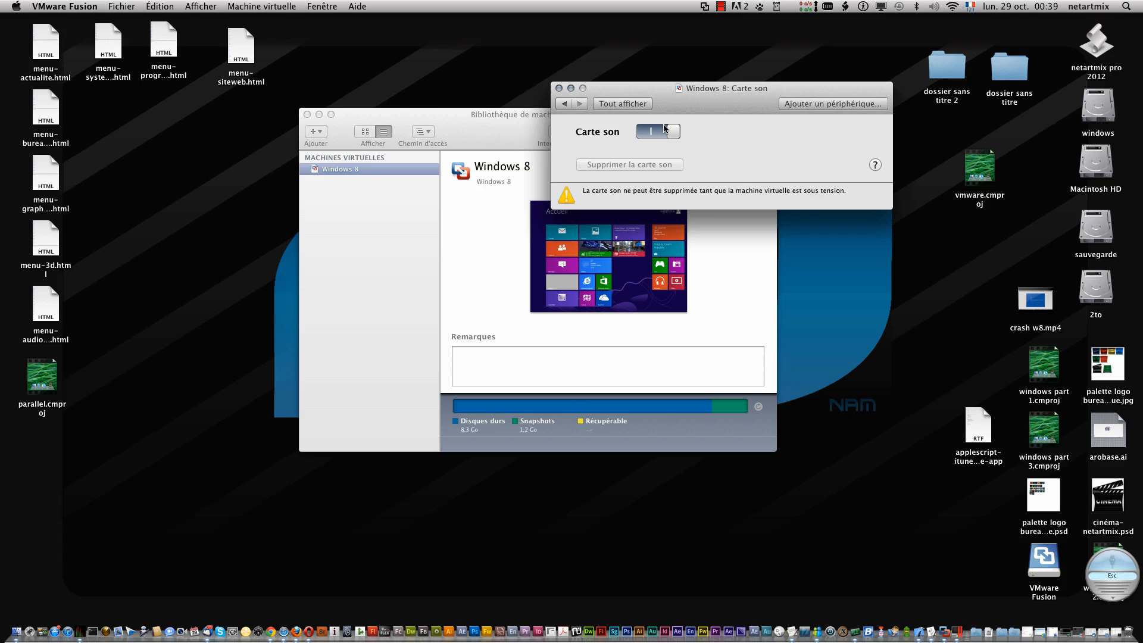
Review the Windows 8 USB & Bluetooth, printer and startup disk settings panes.
left_click(564, 103)
left_click(766, 209)
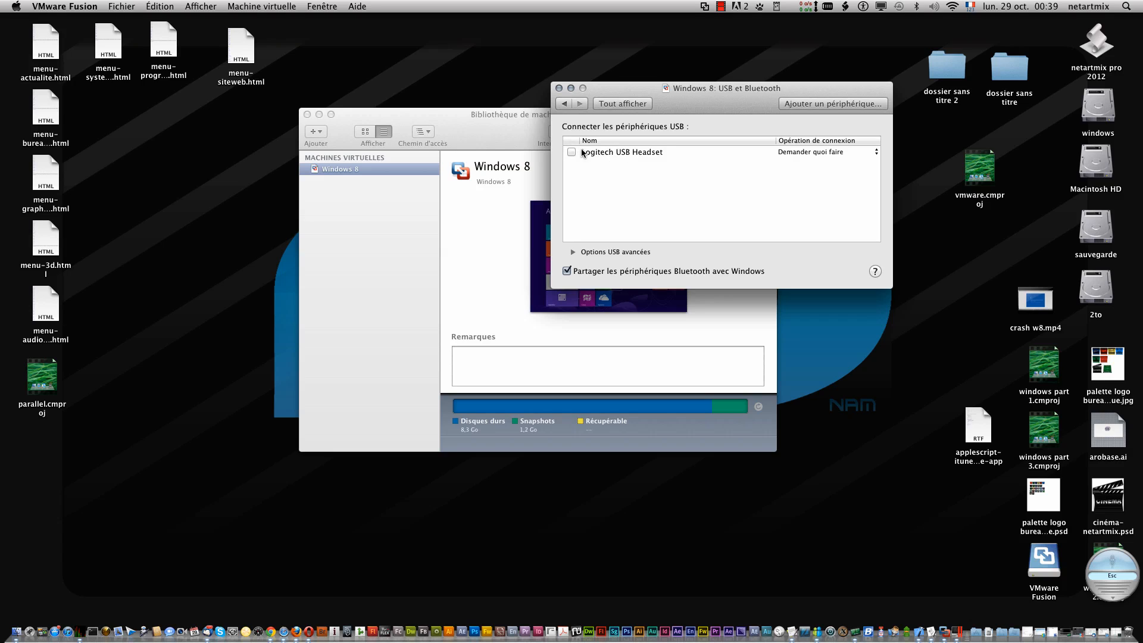
left_click(565, 105)
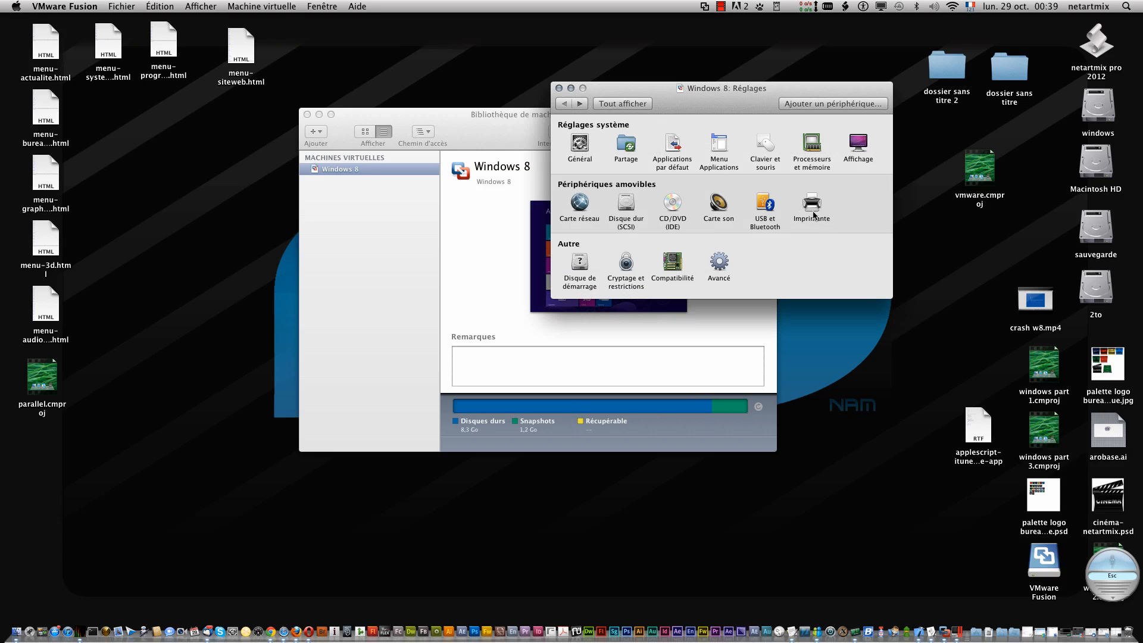
left_click(814, 203)
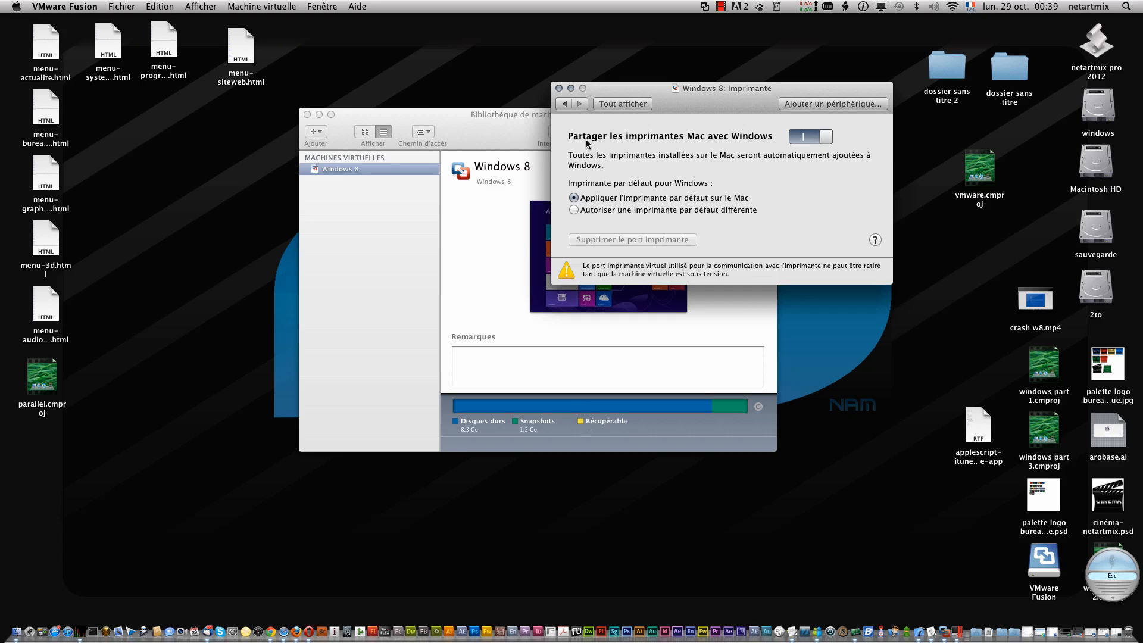
left_click(565, 104)
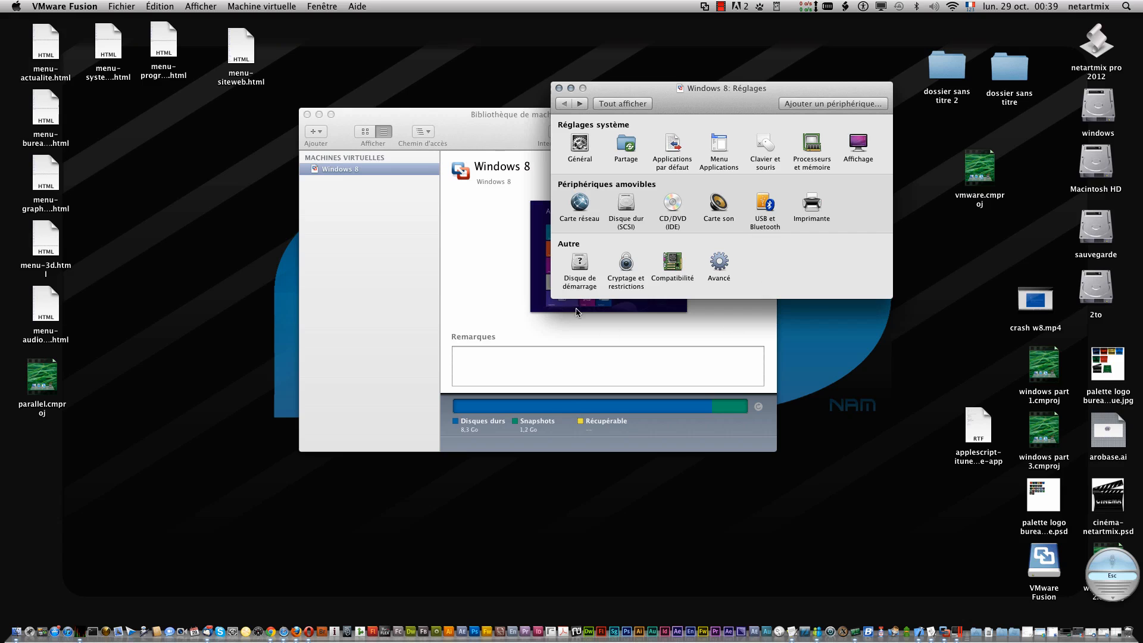
left_click(581, 264)
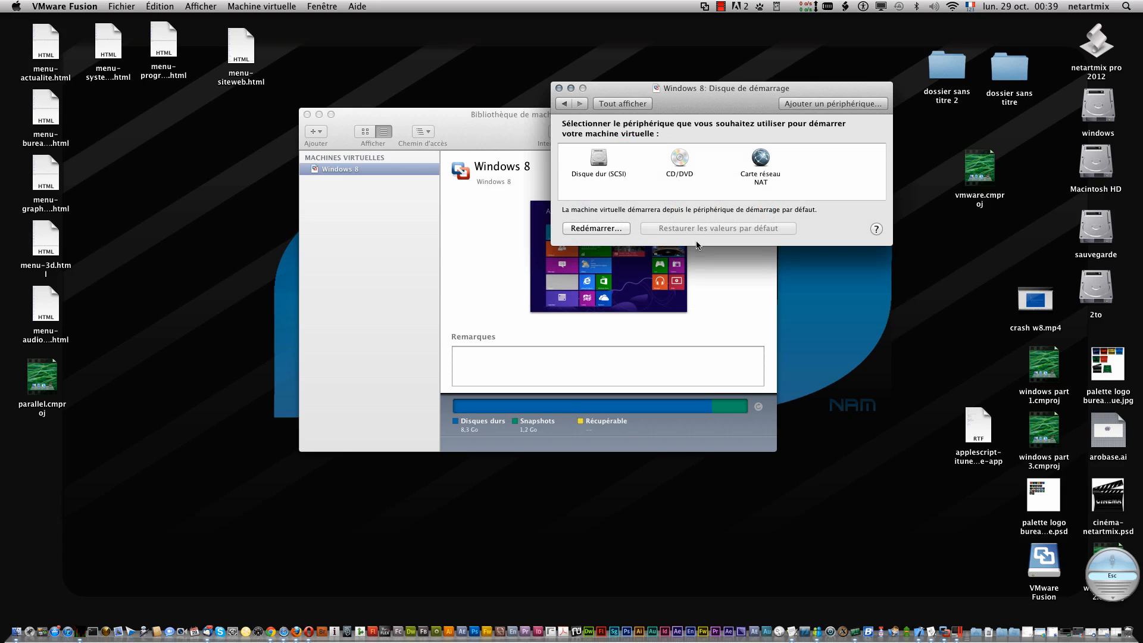
Check the Compatibility and Advanced panes, showing the help for the VNC password.
left_click(565, 104)
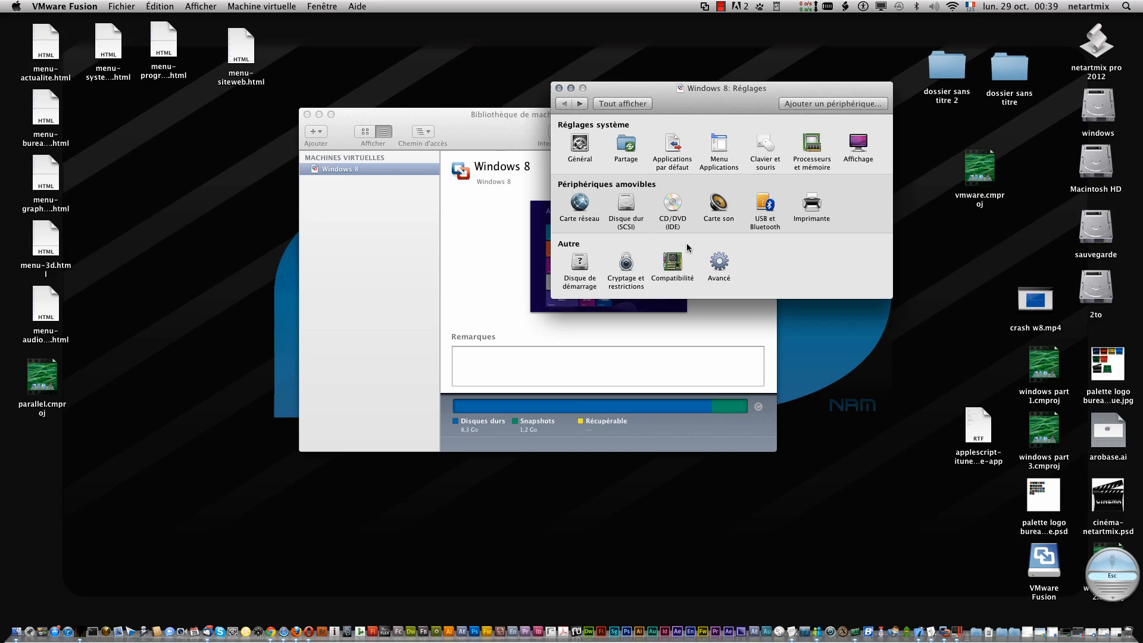
left_click(669, 265)
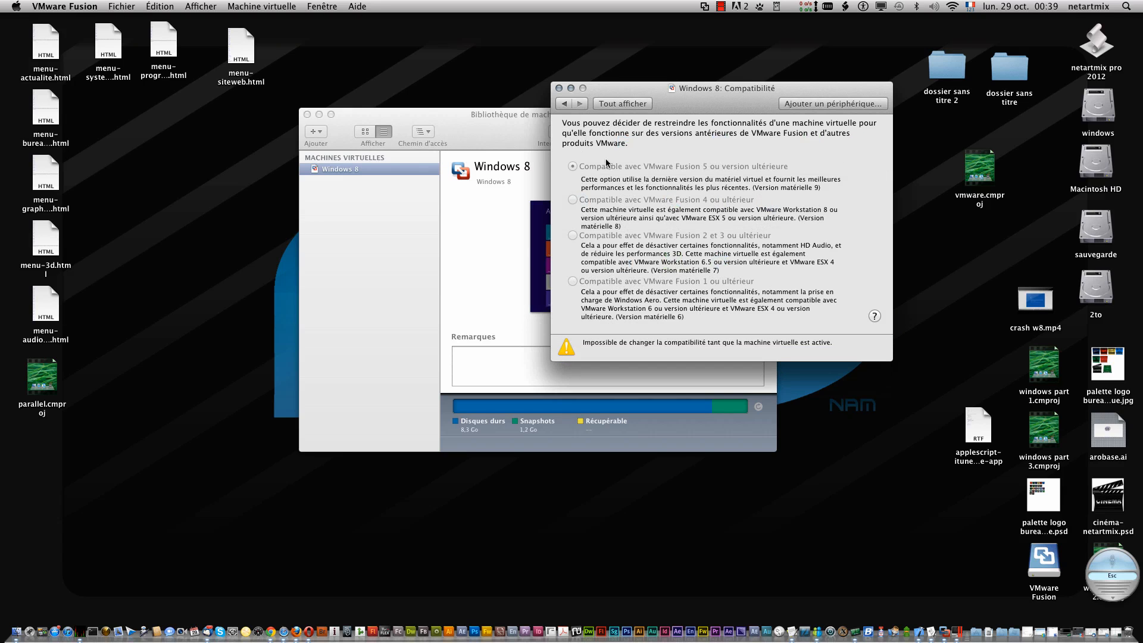
left_click(563, 101)
left_click(719, 265)
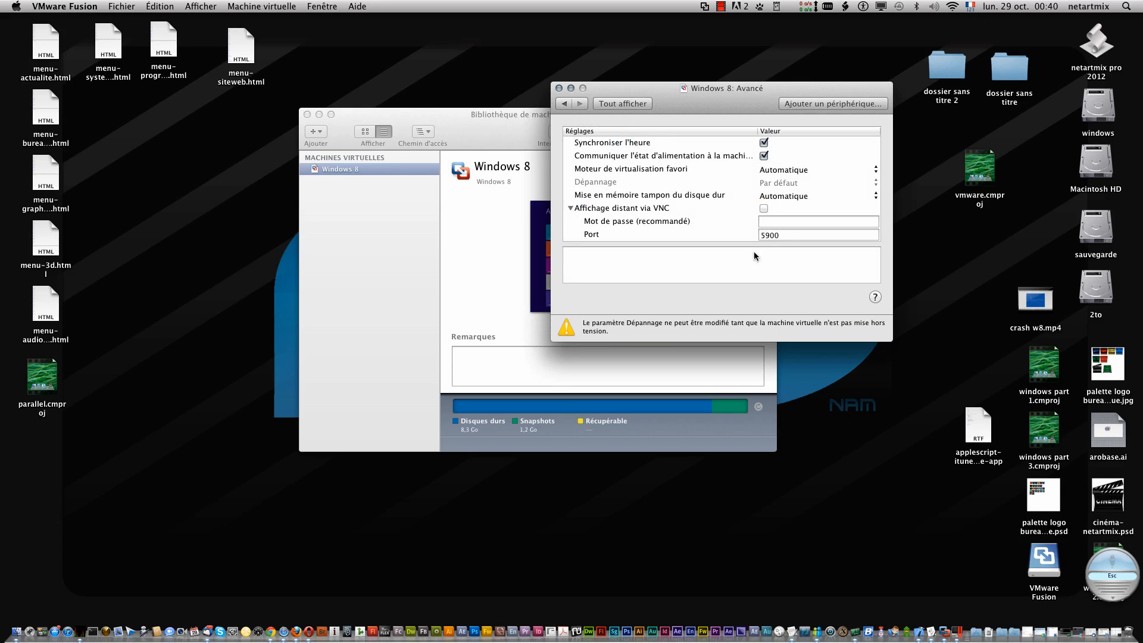
left_click(783, 221)
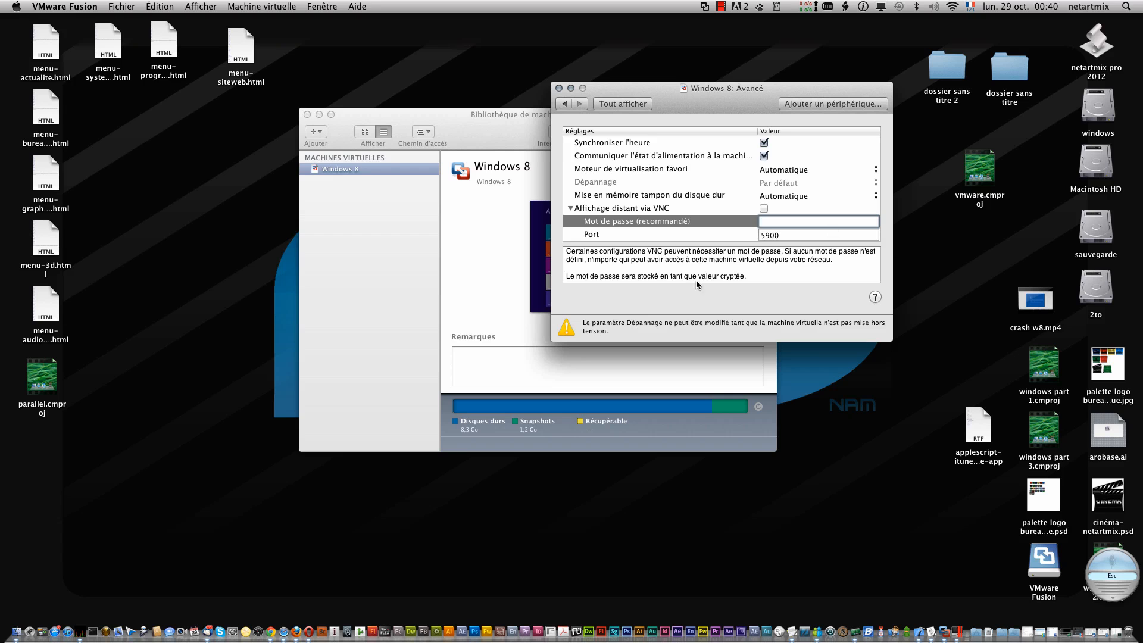
Close the settings, move the Windows 8 window near the top, and enter Unity view.
left_click(558, 88)
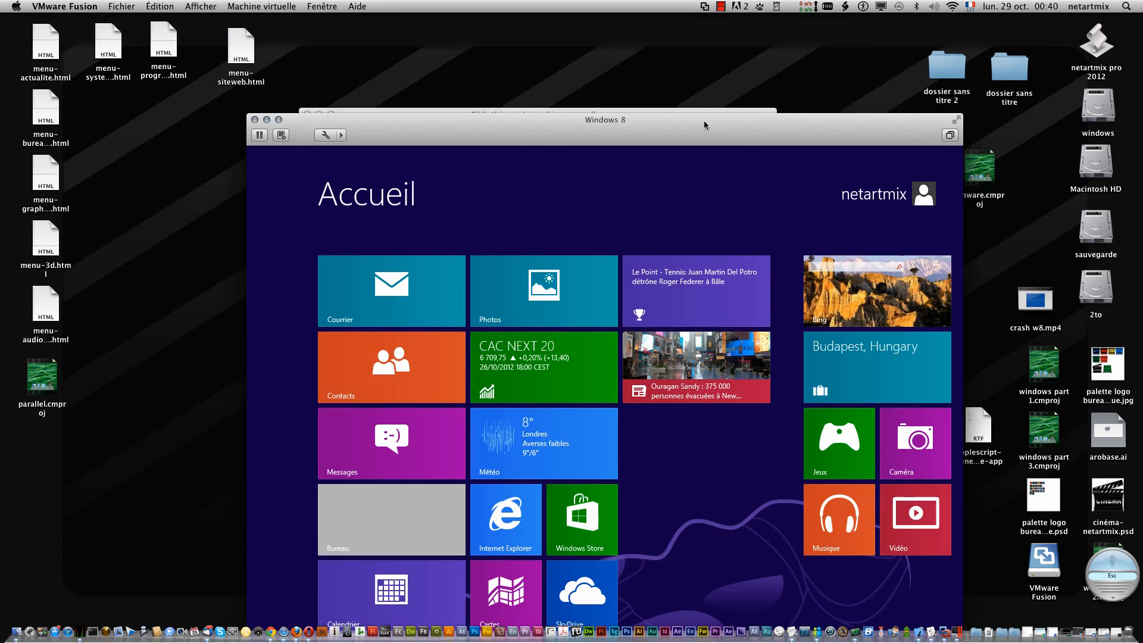
left_click_drag(704, 125, 712, 41)
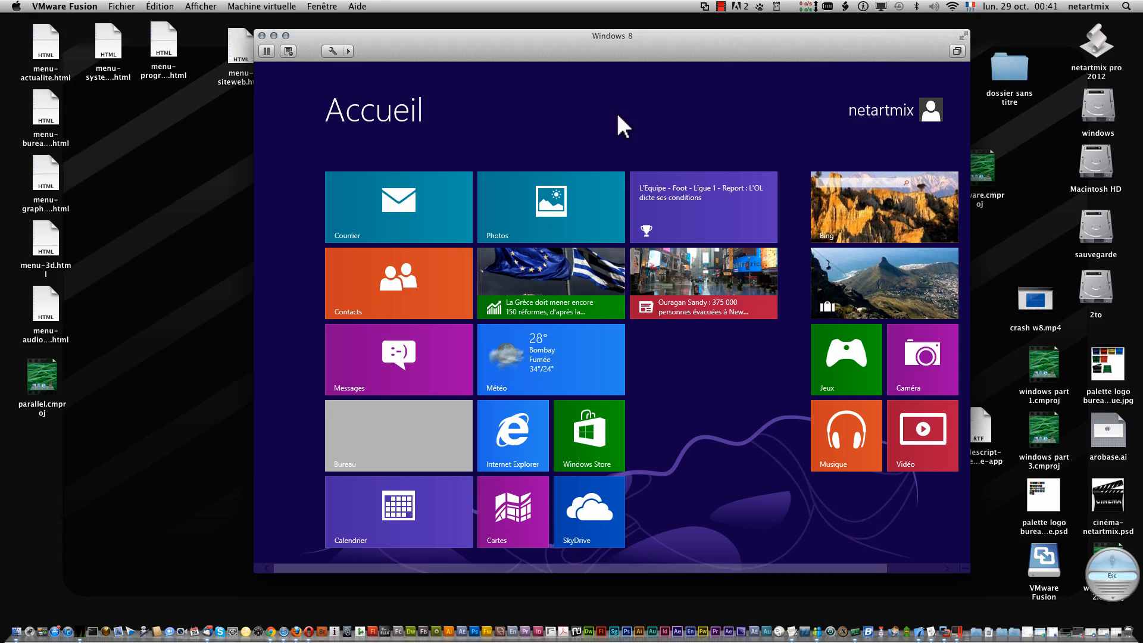
left_click(957, 52)
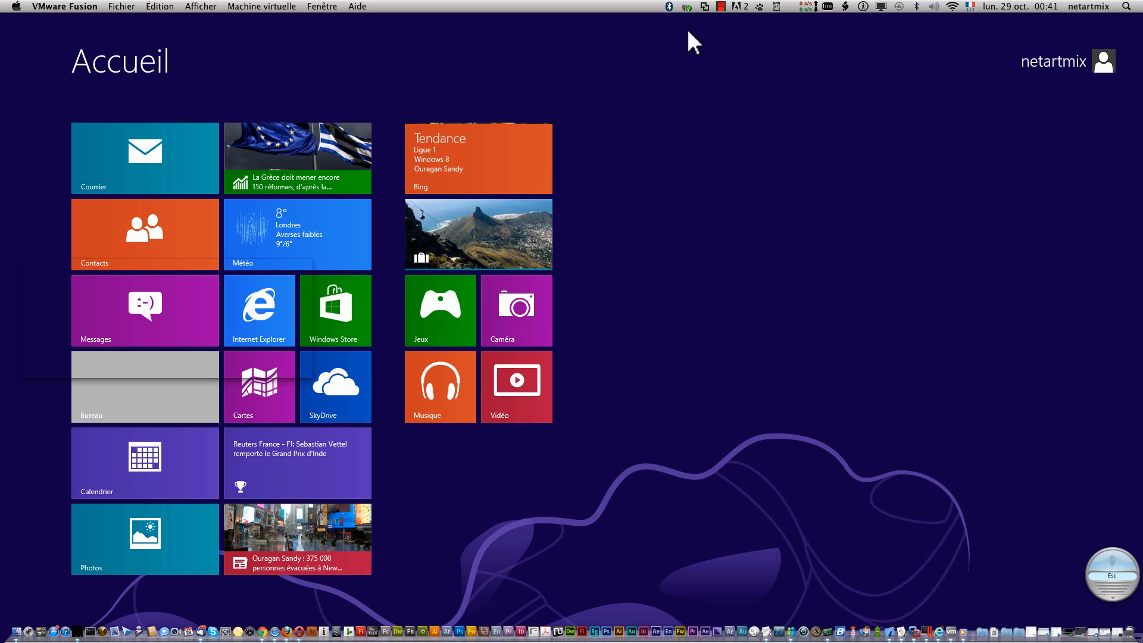
Launch Internet Explorer from the menu-bar Windows 8 applications list and reposition its MSN window.
left_click(704, 7)
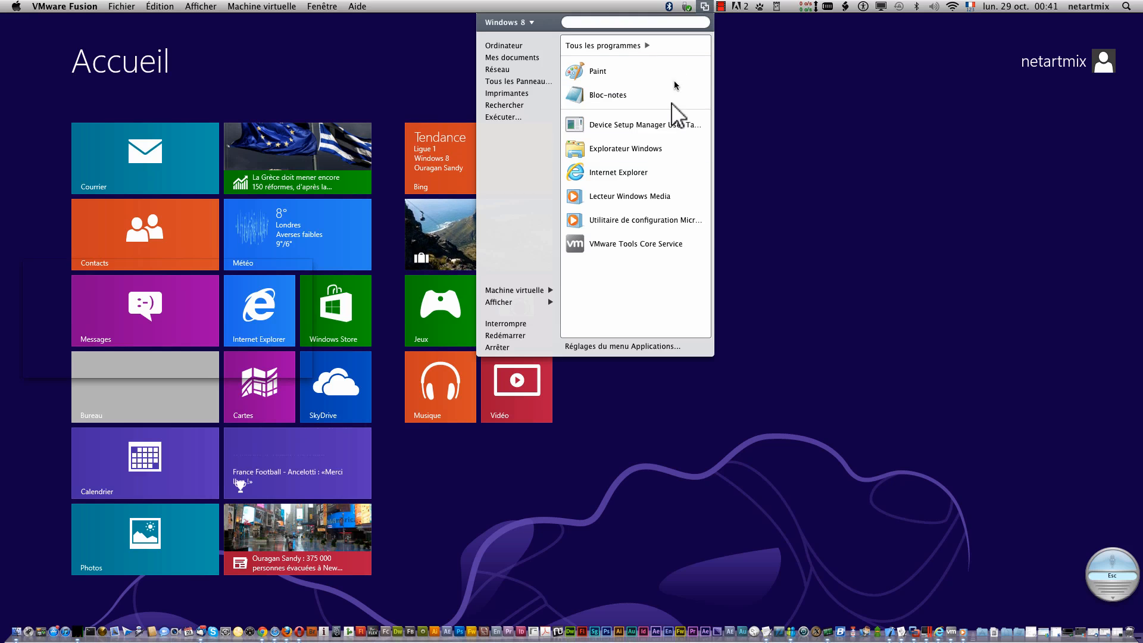
left_click(633, 179)
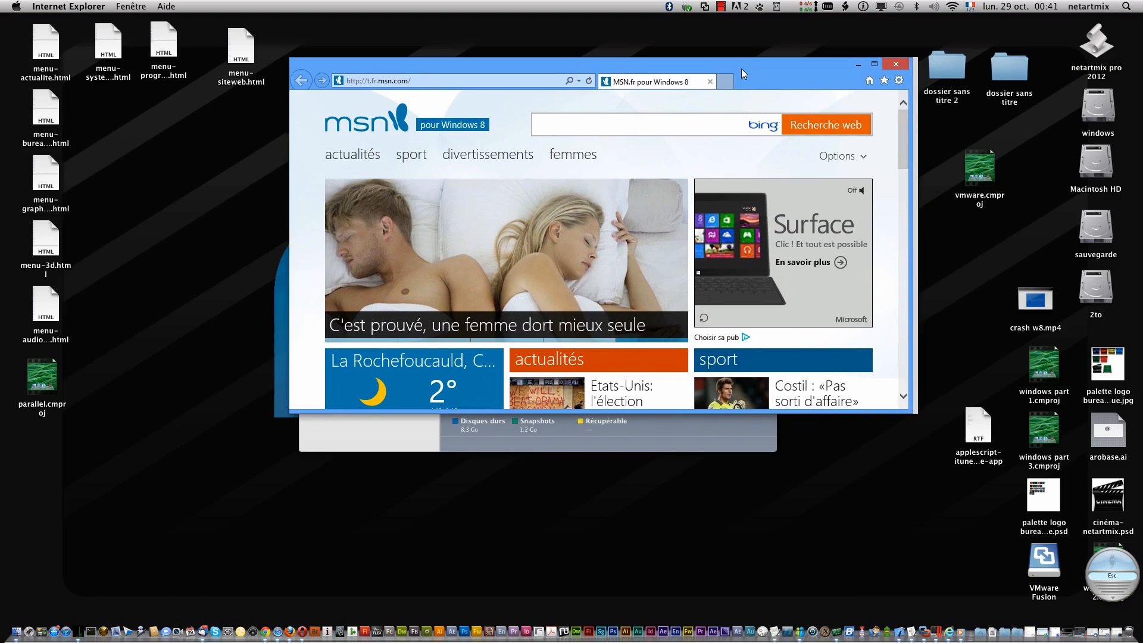
left_click_drag(741, 69, 654, 141)
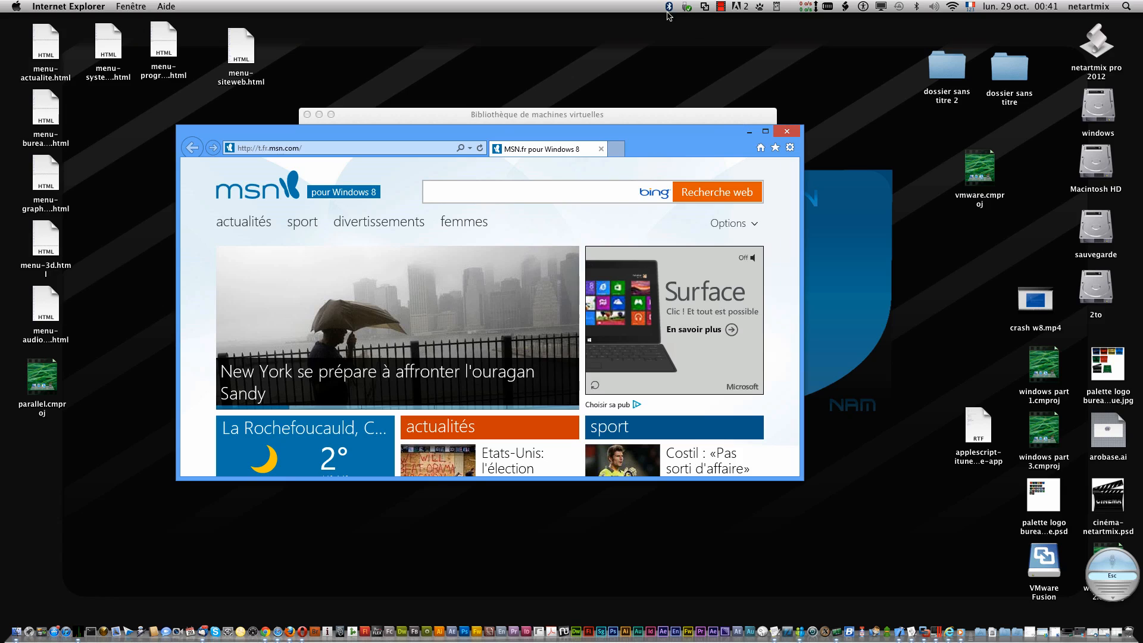
Launch Paint from the guest applications menu, move it left, then exit Unity with Ctrl+Cmd+U.
left_click(704, 7)
left_click(671, 74)
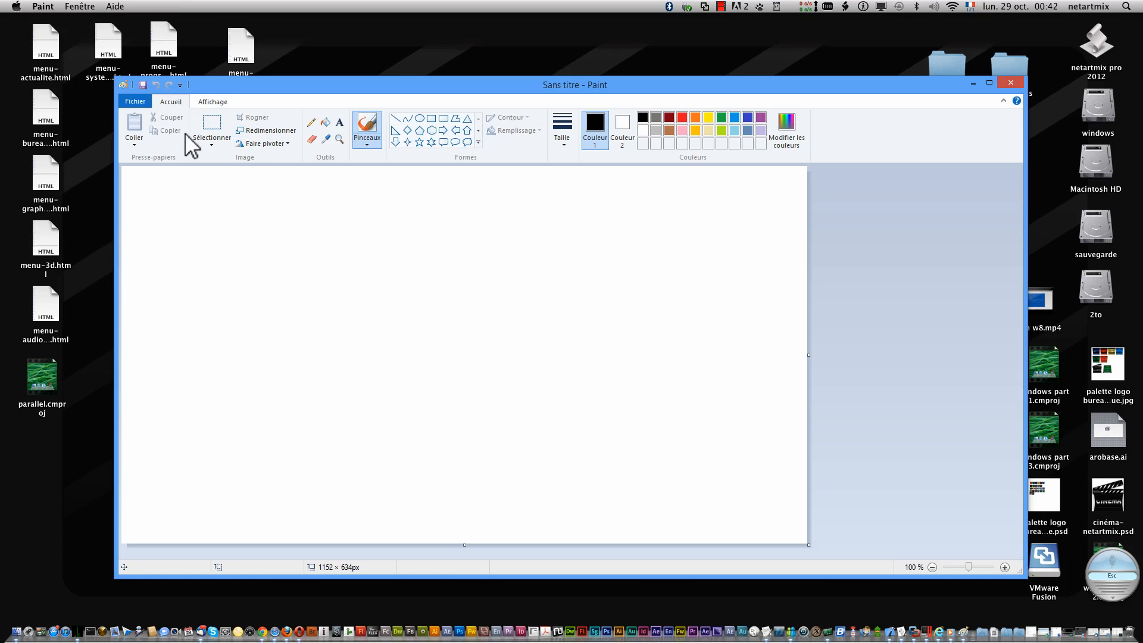
left_click_drag(402, 91, 388, 92)
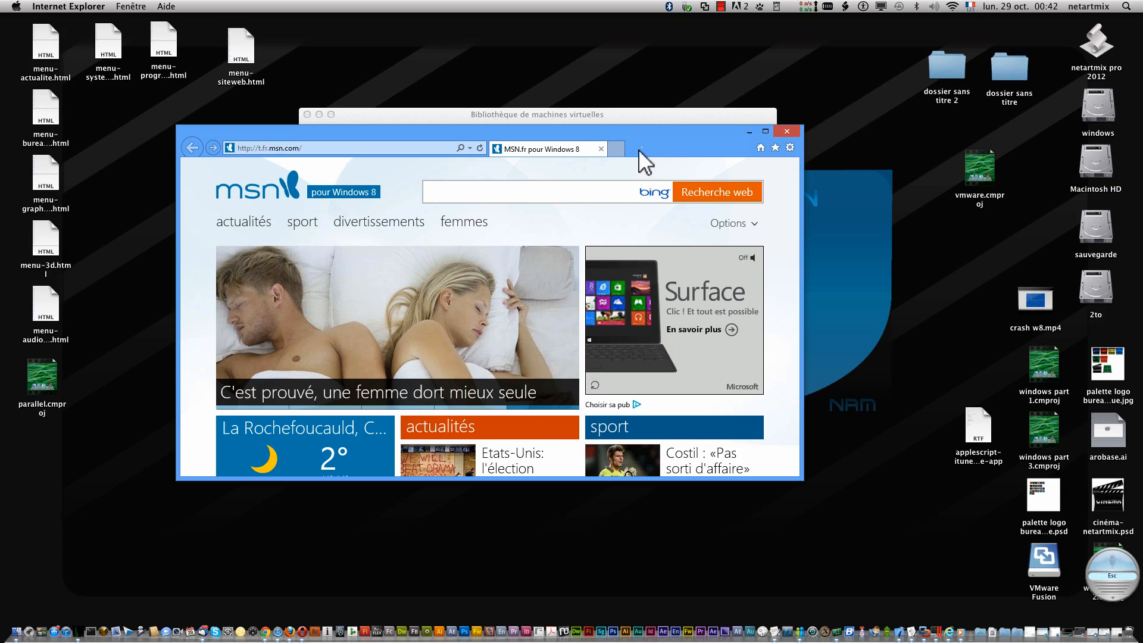
key("ctrl+super+u")
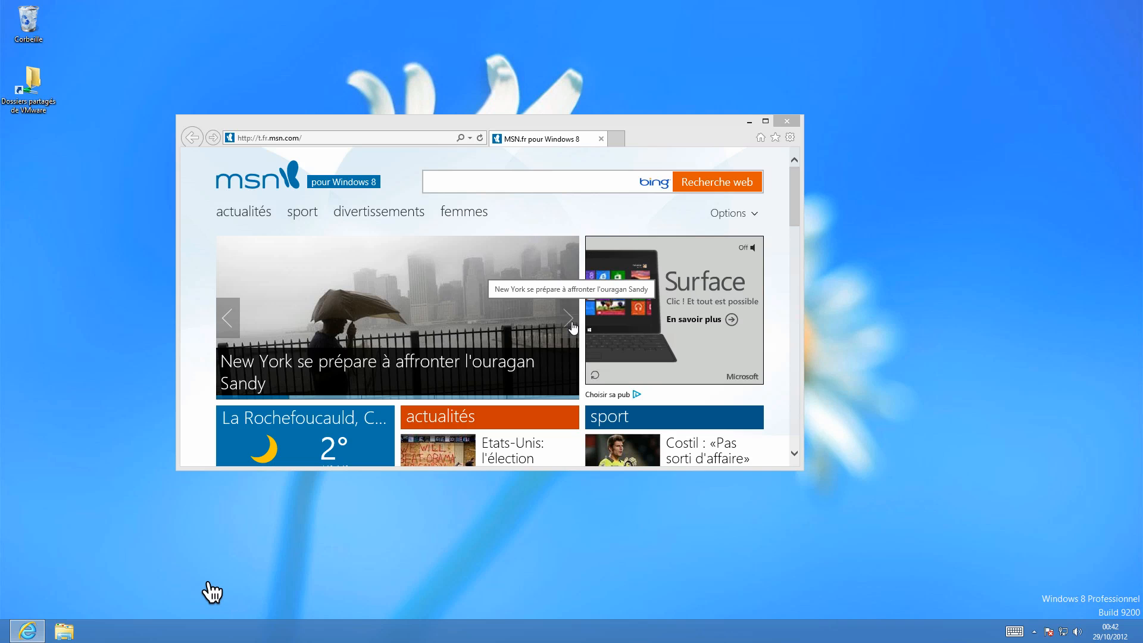
Toggle the Windows 8 VM between full screen and a window several times, ending windowed.
key("ctrl+super+f")
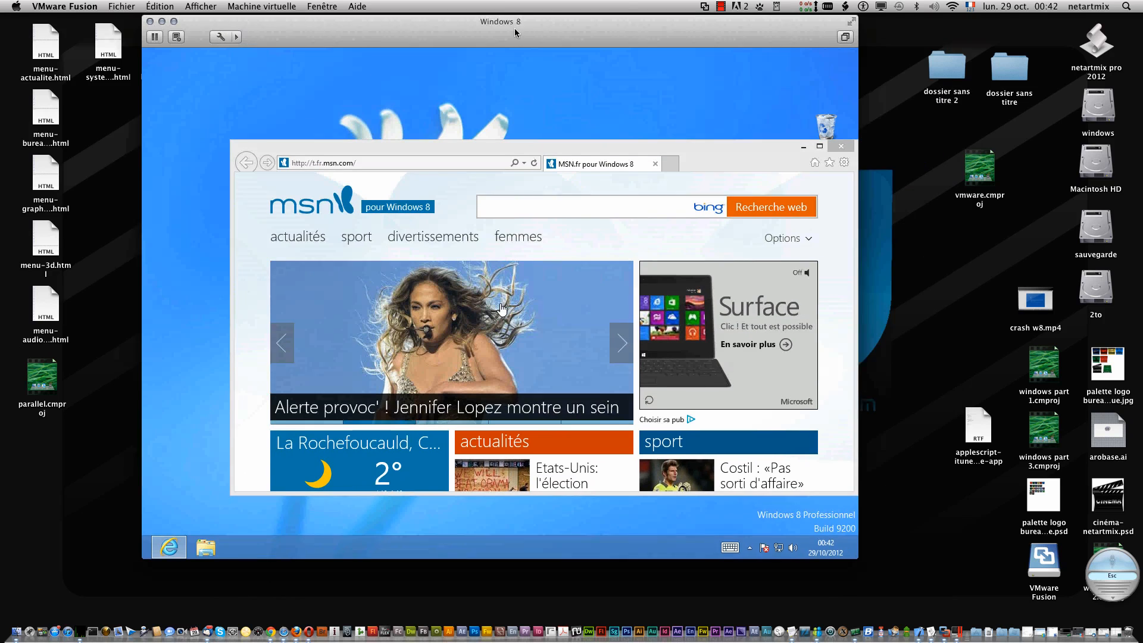
left_click_drag(645, 47, 647, 70)
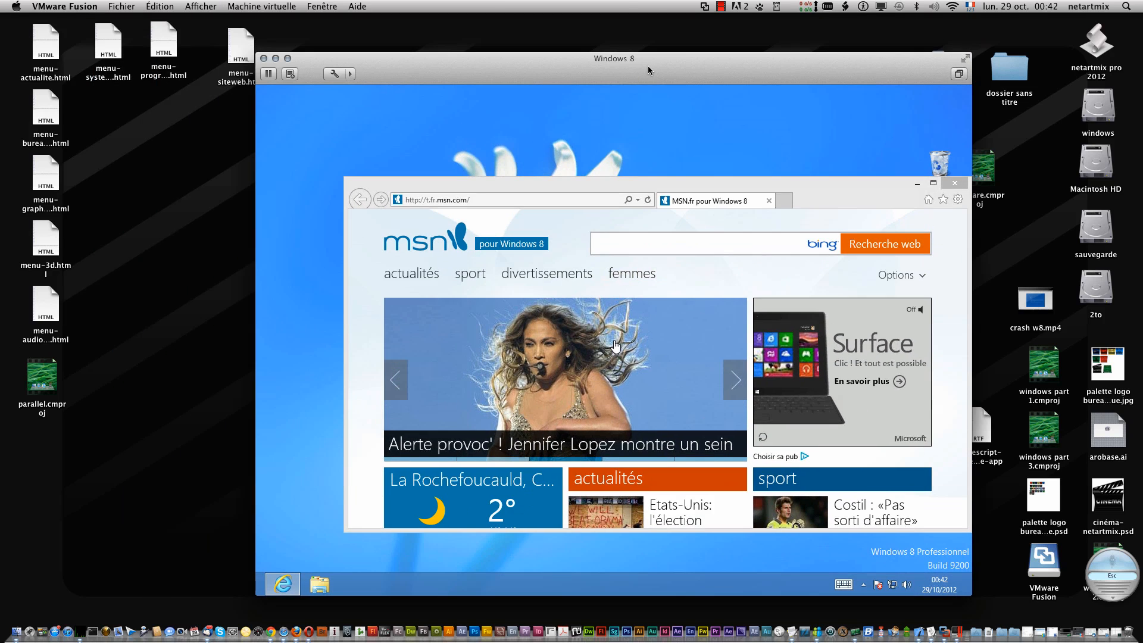
key("ctrl+super+f")
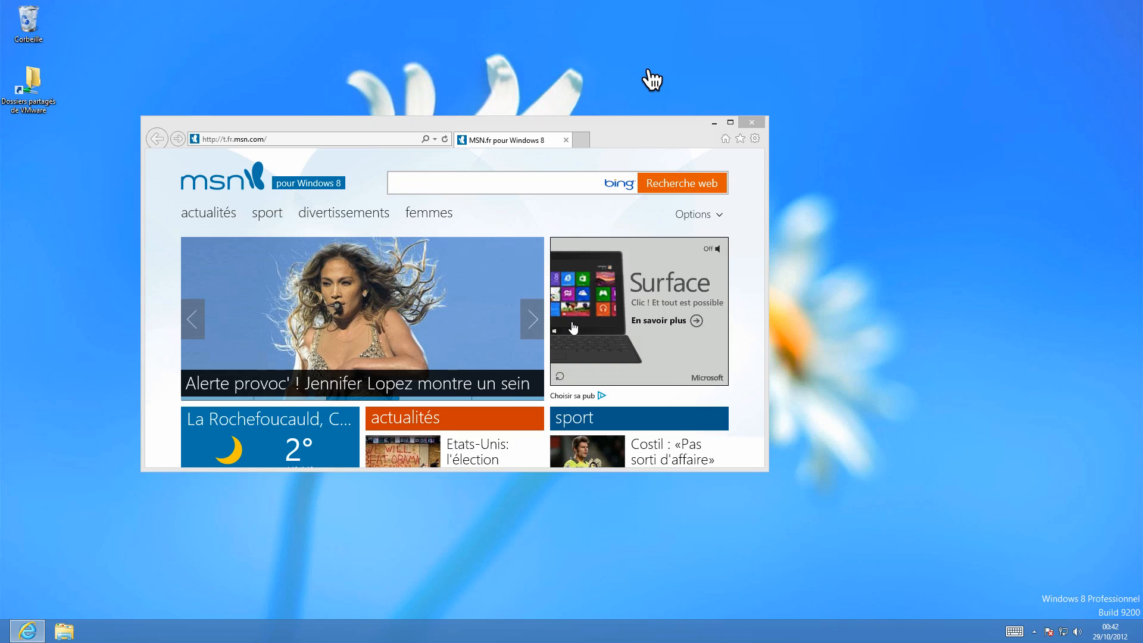
key("ctrl+super+f")
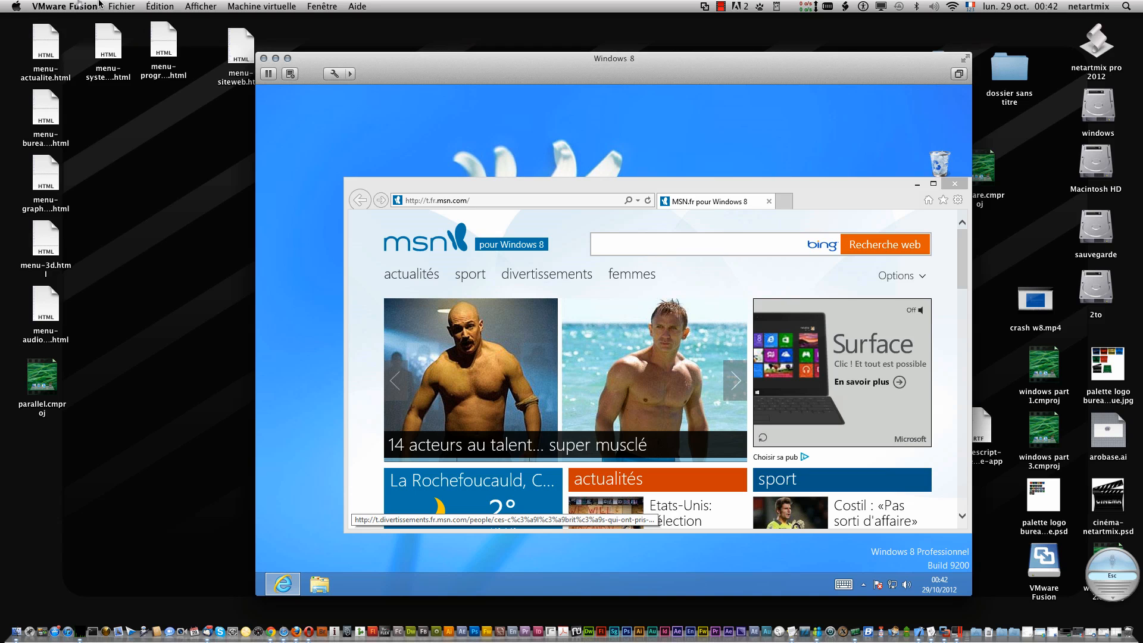
key("ctrl+super+f")
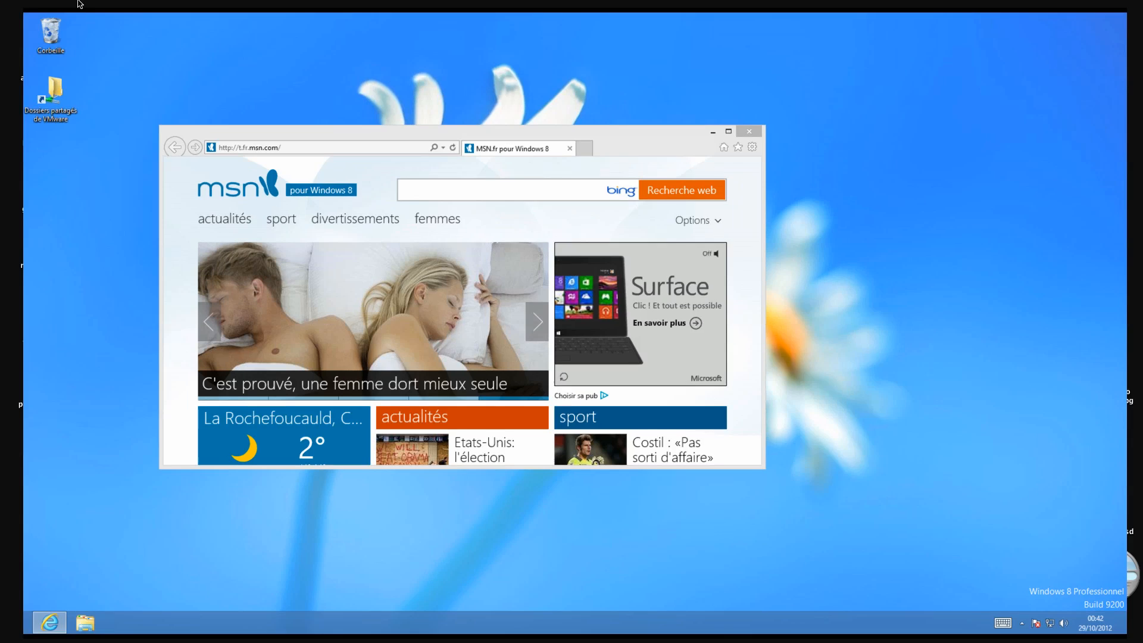
key("ctrl+super+f")
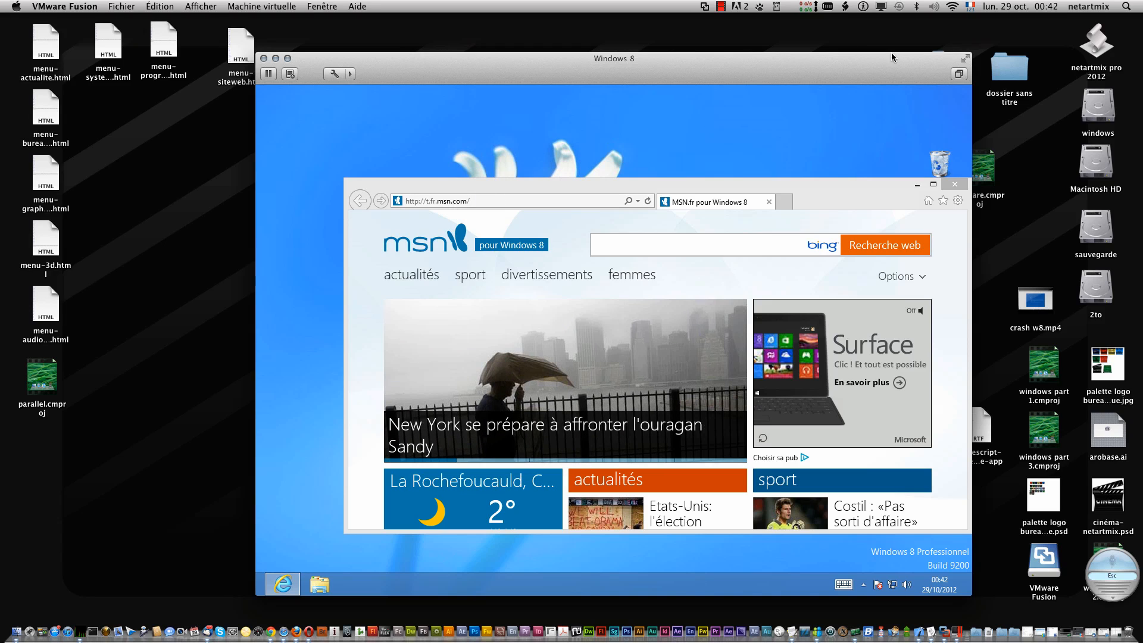
left_click(966, 59)
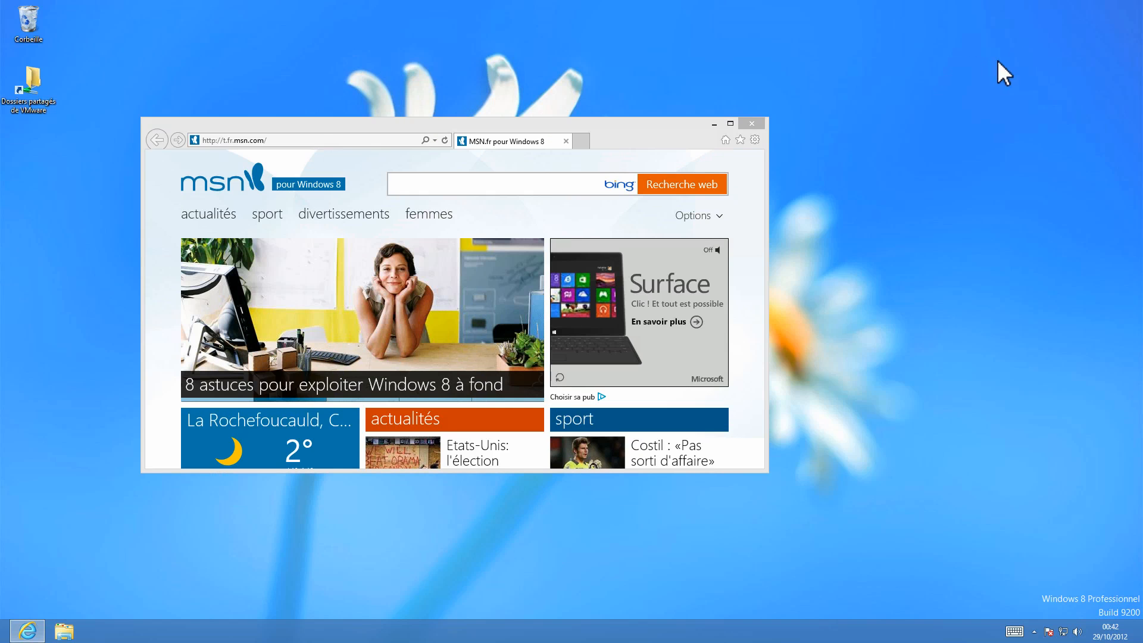
key("ctrl+super+f")
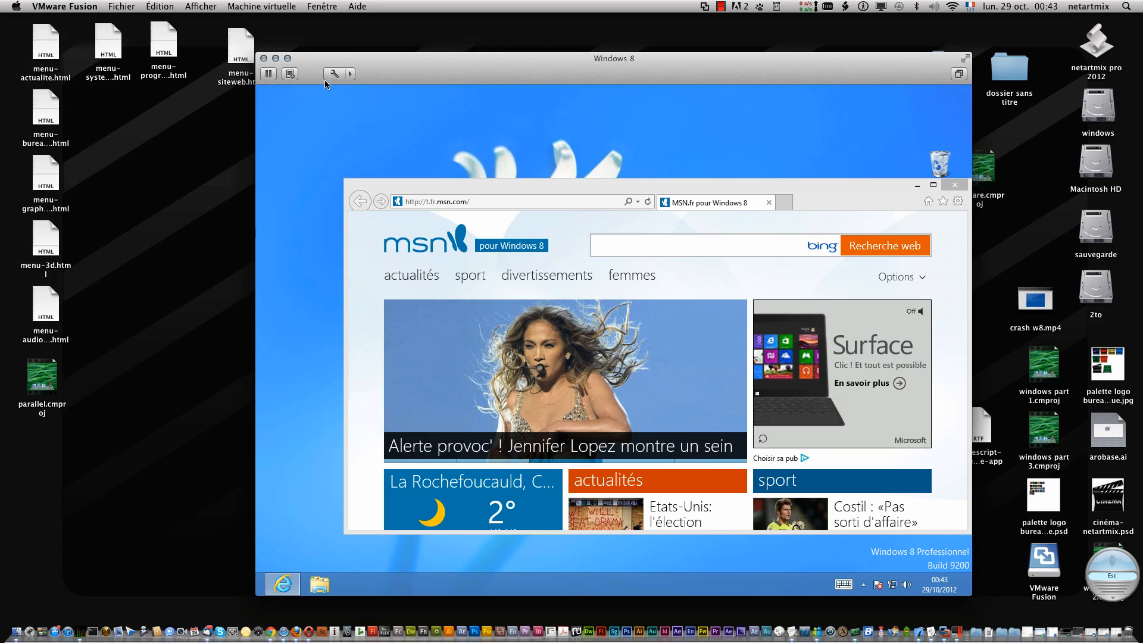
Take a new snapshot with the default name Snapshot 2, then select the original Snapshot.
left_click(291, 74)
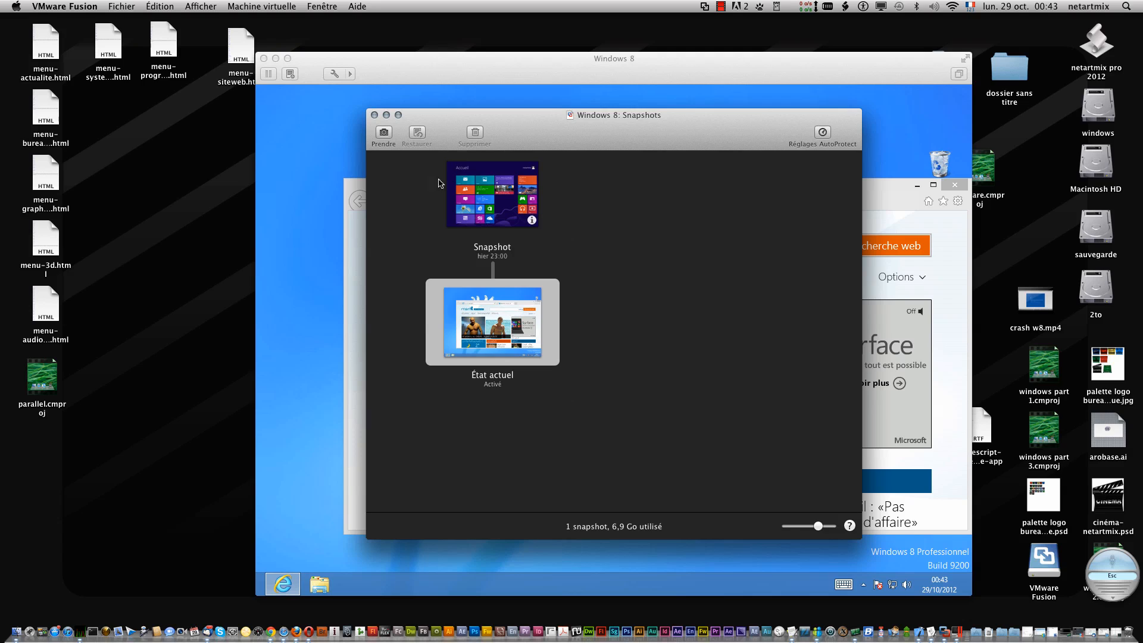
left_click(384, 134)
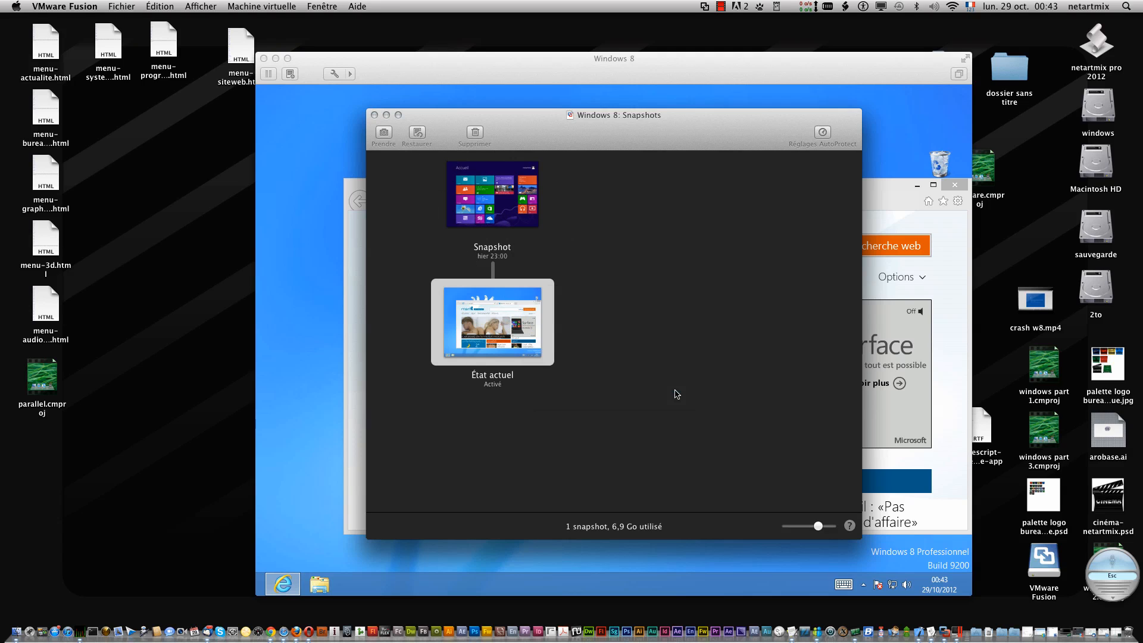
left_click(672, 389)
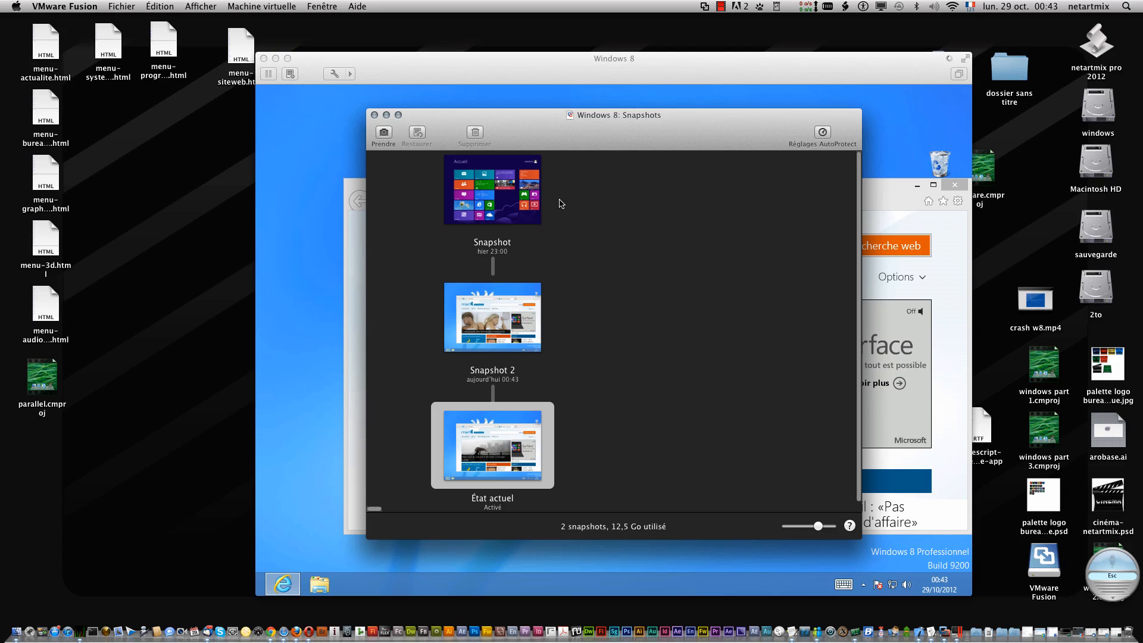
left_click(514, 201)
Restore the original Snapshot, saving the current state first.
right_click(492, 183)
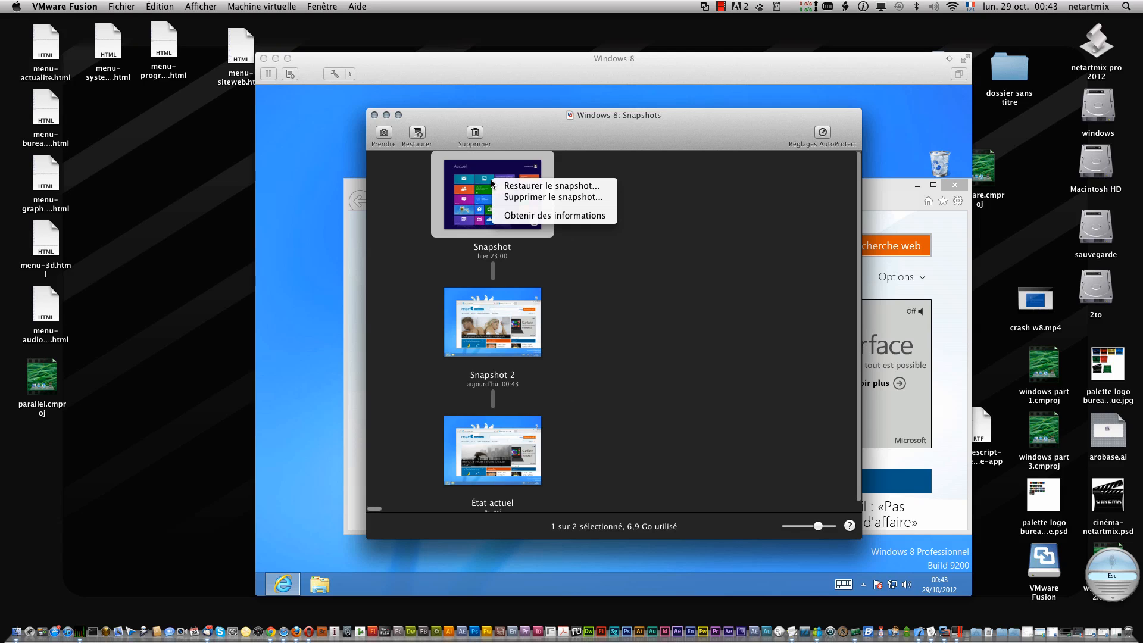
left_click(534, 187)
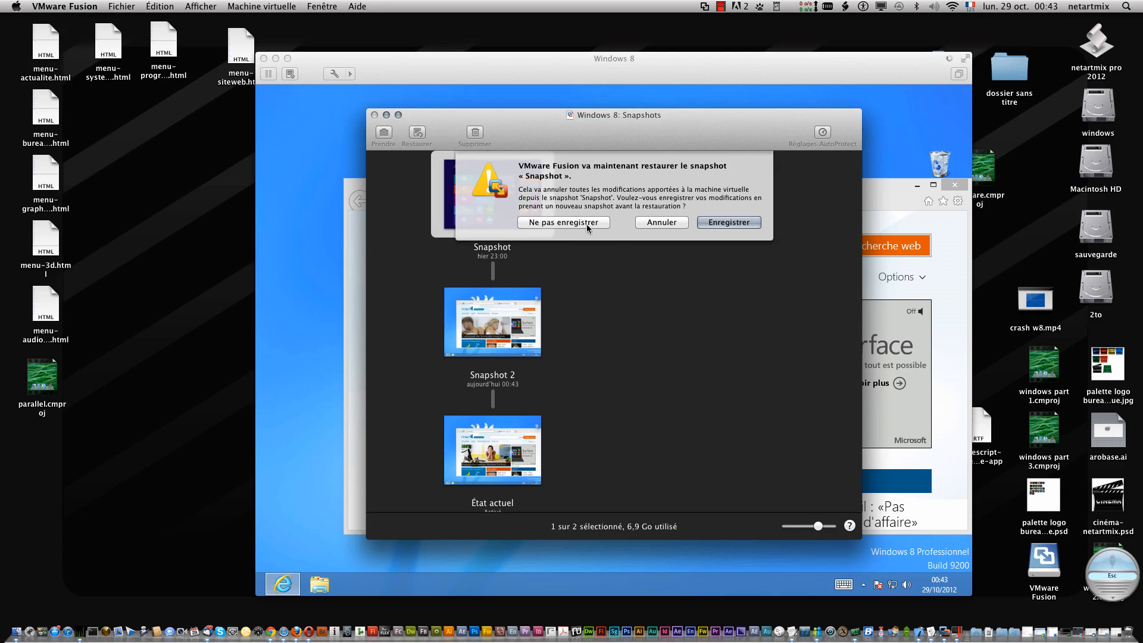
left_click(748, 226)
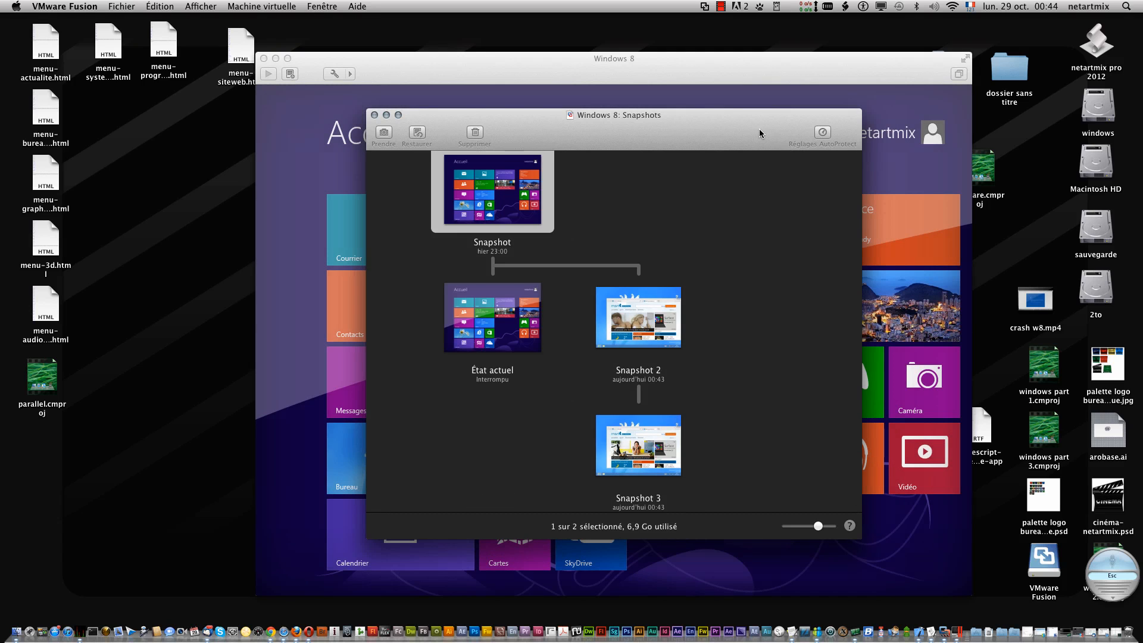
Drag the Snapshots window aside to watch the guest finish restoring.
left_click_drag(759, 129, 503, 131)
left_click_drag(505, 136, 607, 140)
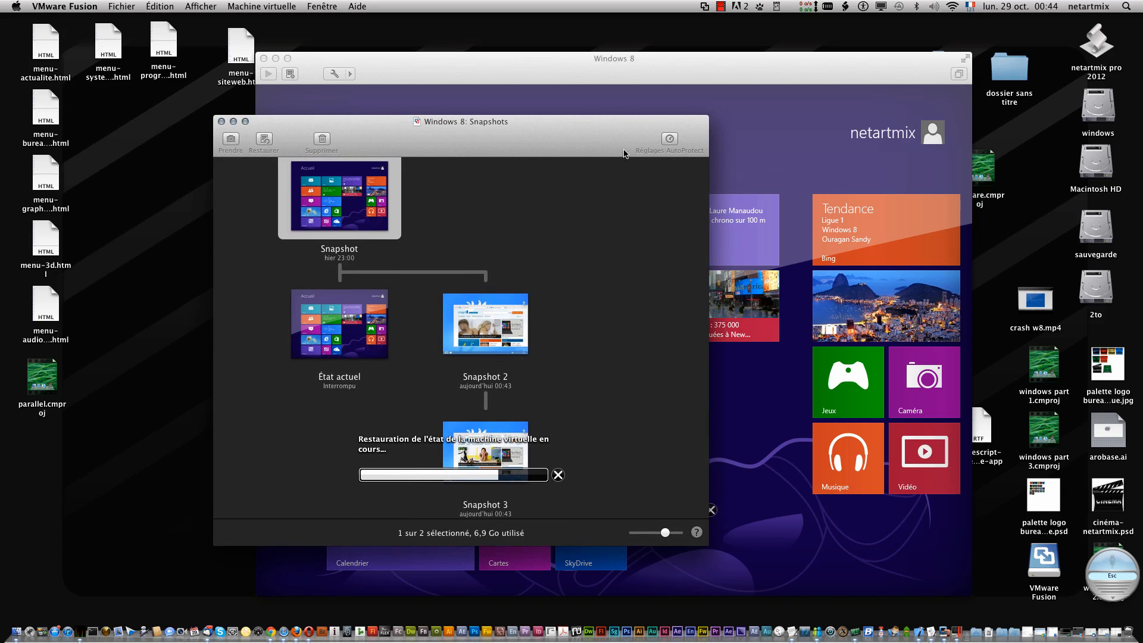
left_click_drag(613, 135, 447, 105)
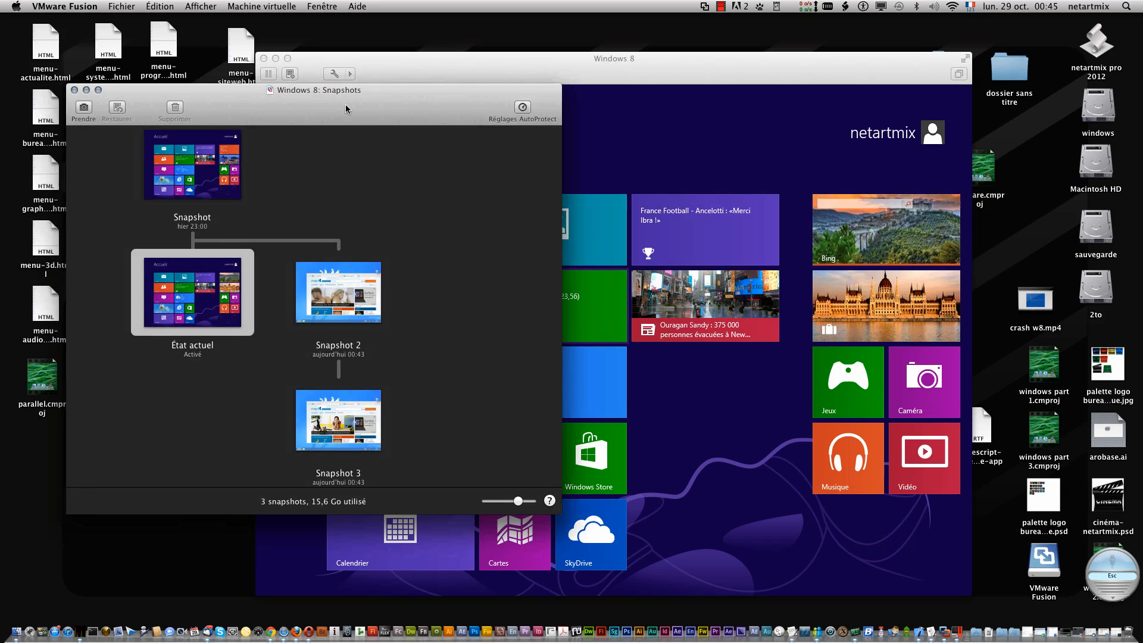
left_click_drag(345, 105, 666, 137)
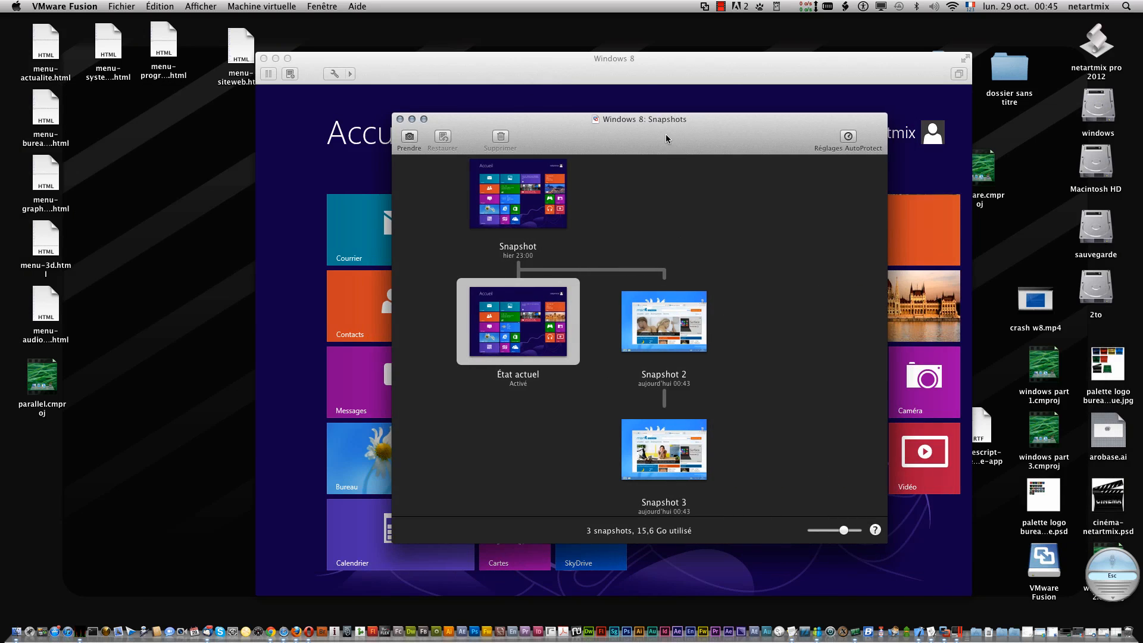
mouse_move(481, 204)
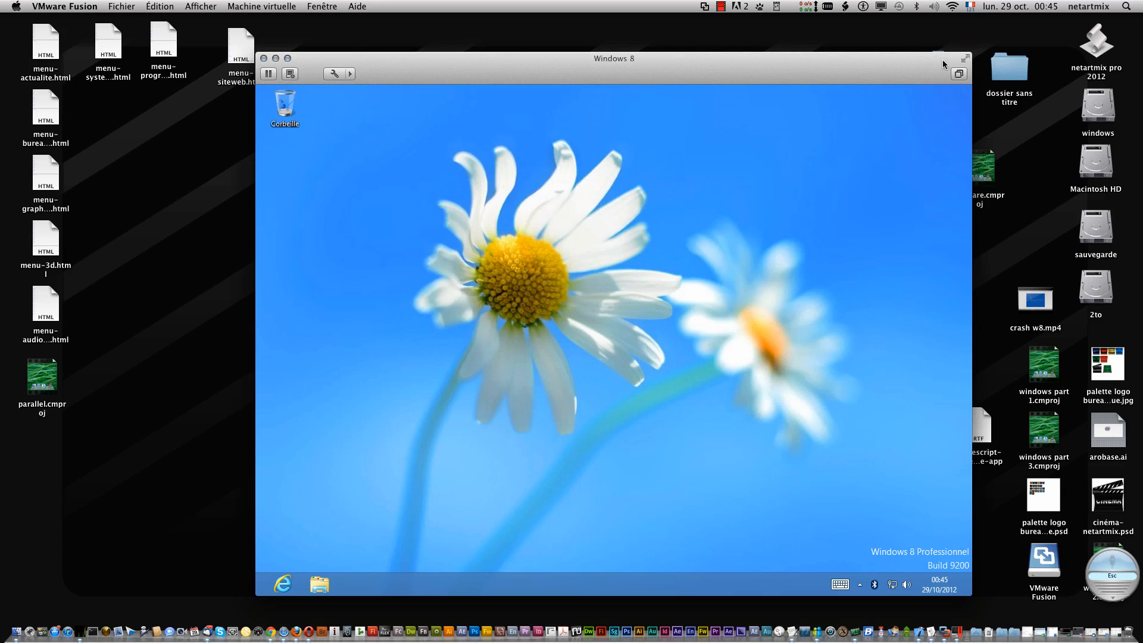
left_click(334, 74)
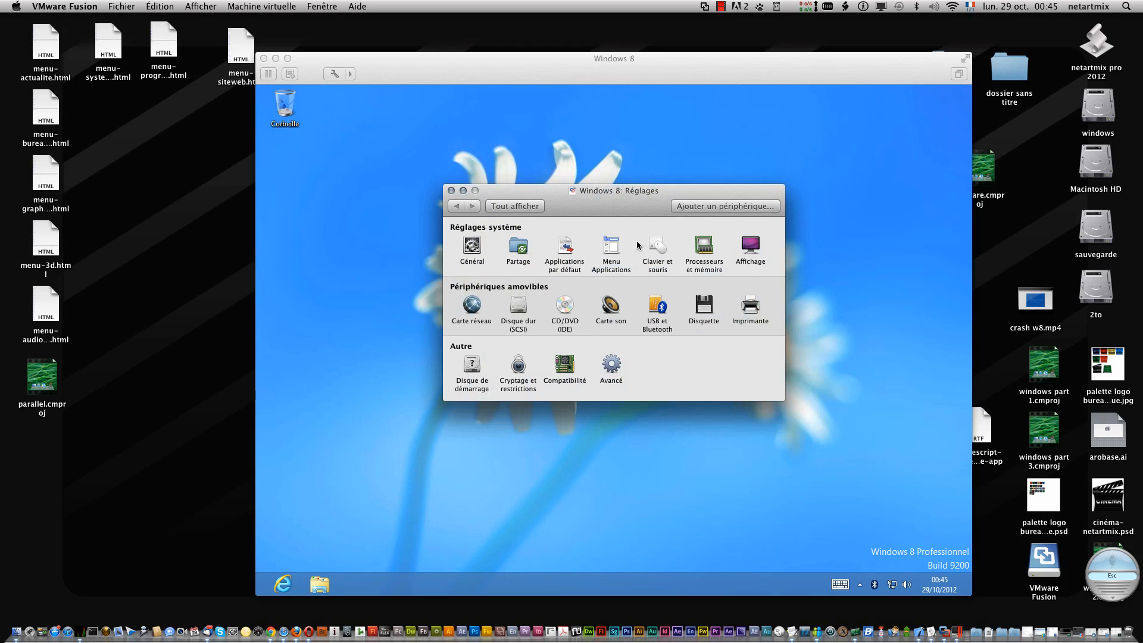
left_click(451, 191)
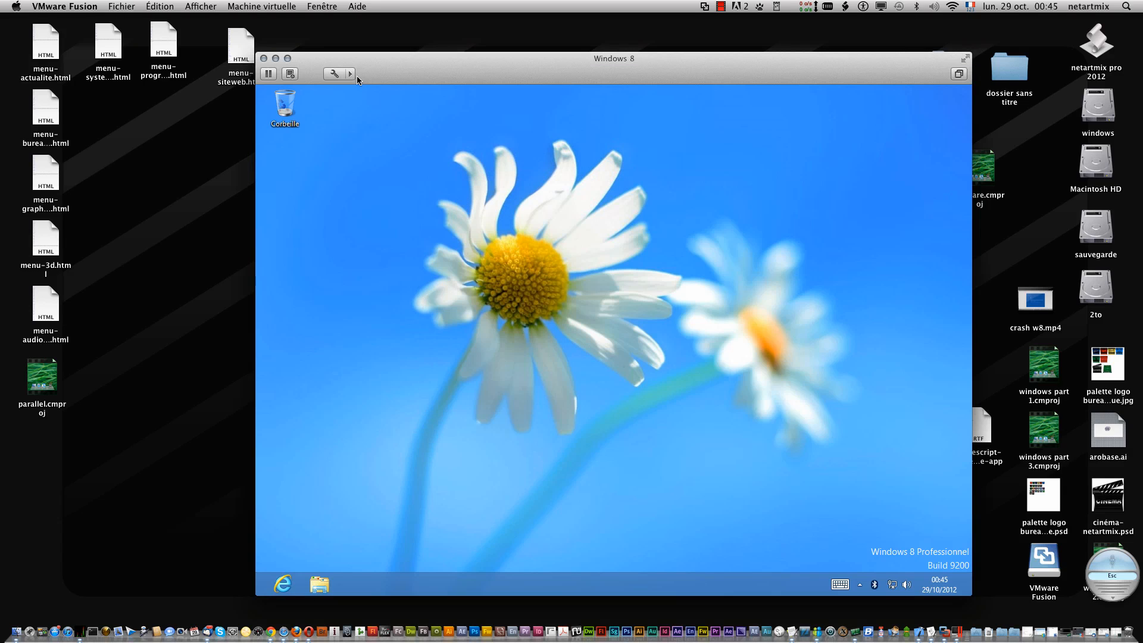
Inspect the VM's network, sound card and USB headset toolbar options without changing them.
left_click(351, 75)
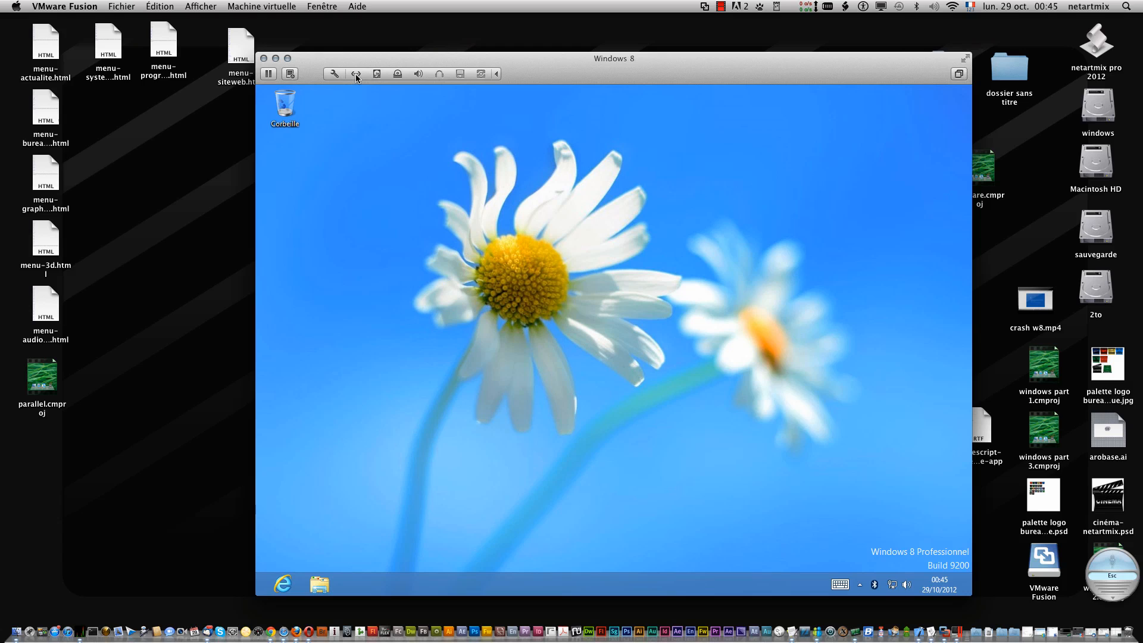
left_click(356, 74)
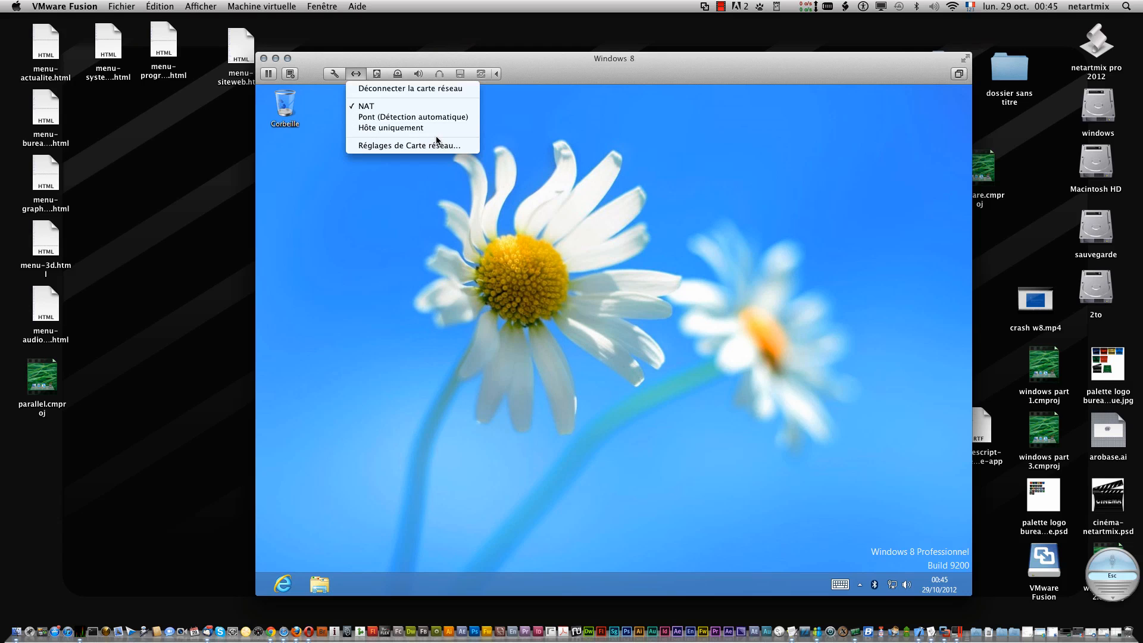
left_click(377, 76)
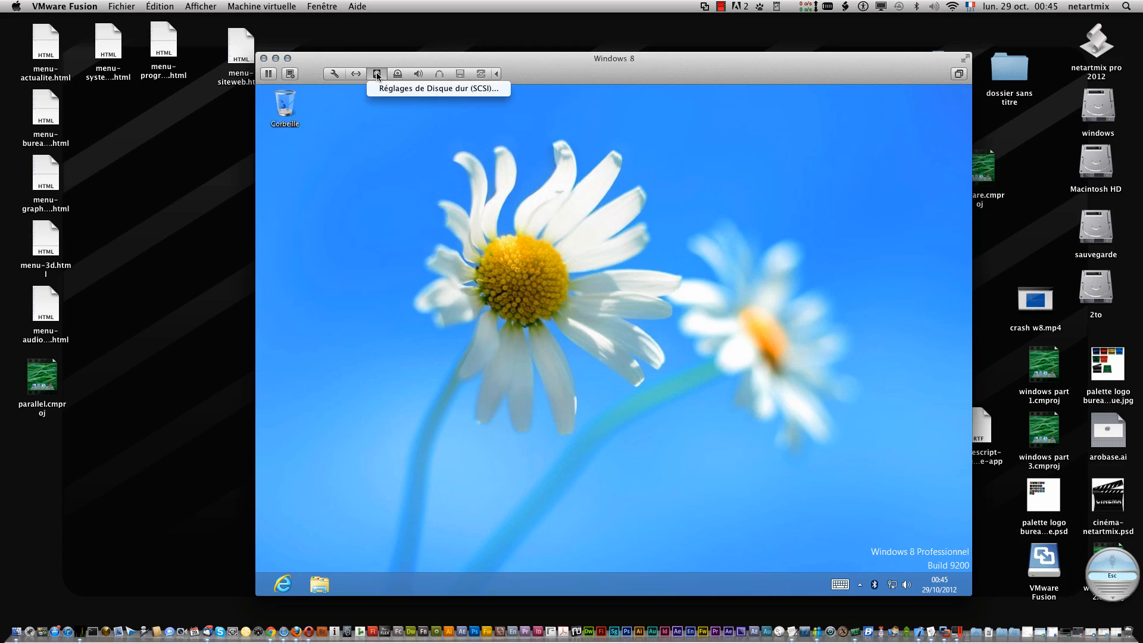
left_click(419, 74)
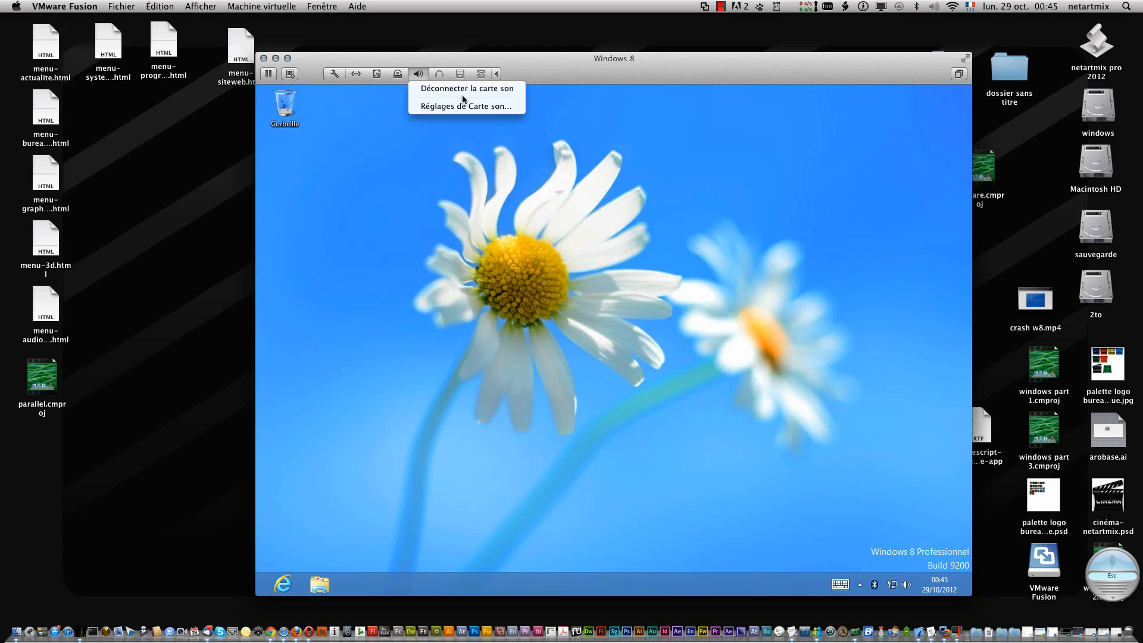
left_click(440, 75)
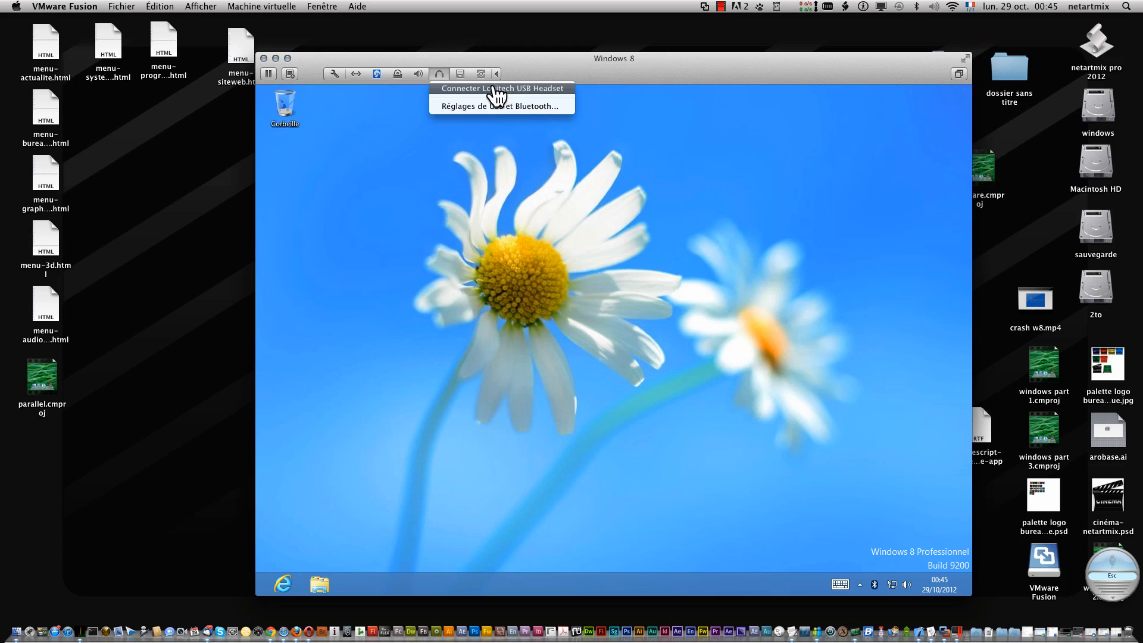
left_click(585, 68)
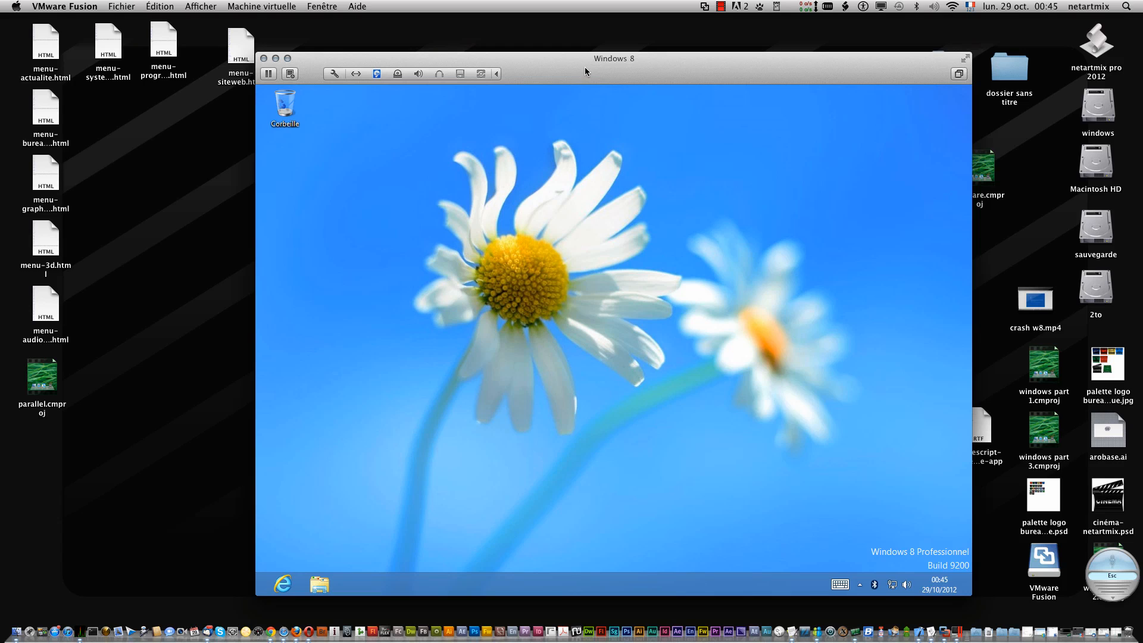
Check the floppy and sharing menus, collapse the device controls, and suspend Windows 8.
left_click(459, 74)
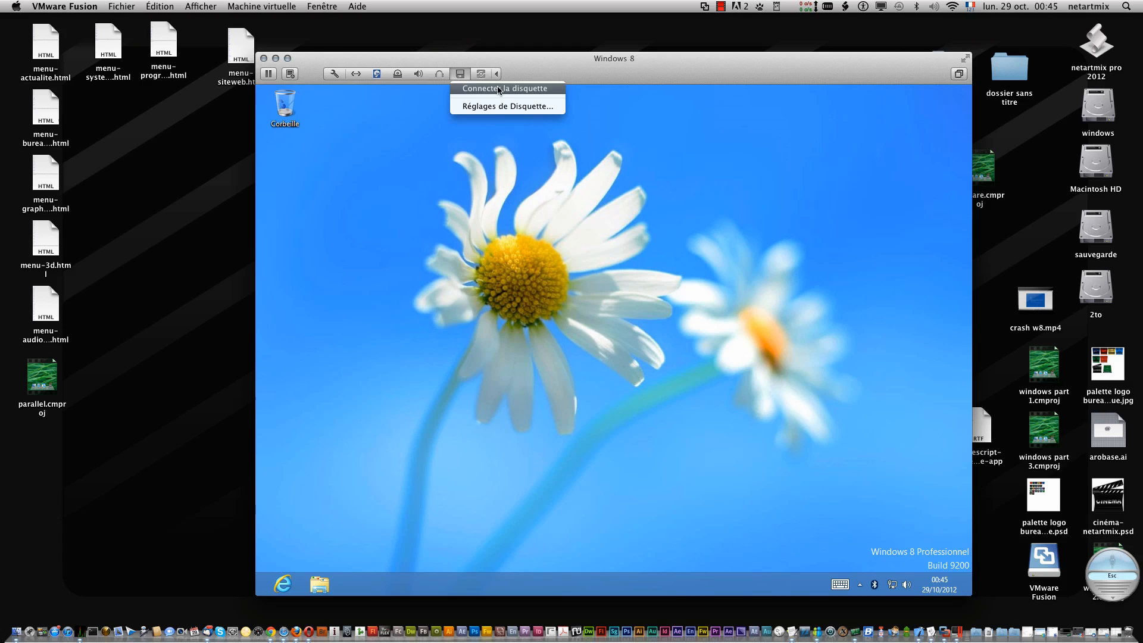
left_click(480, 78)
left_click(479, 77)
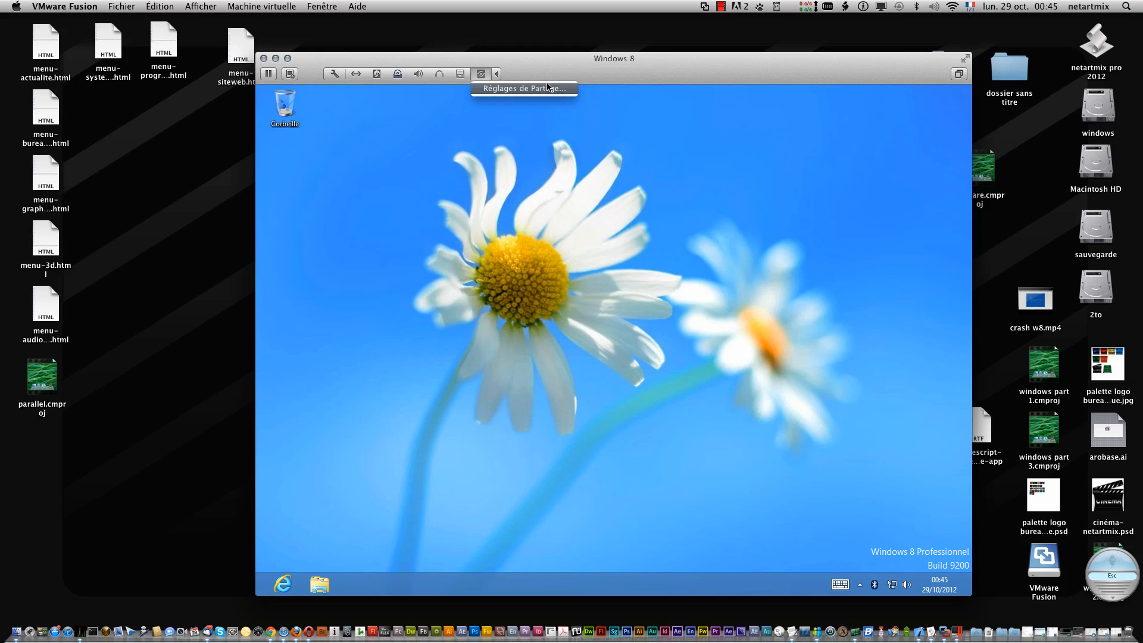
left_click(640, 80)
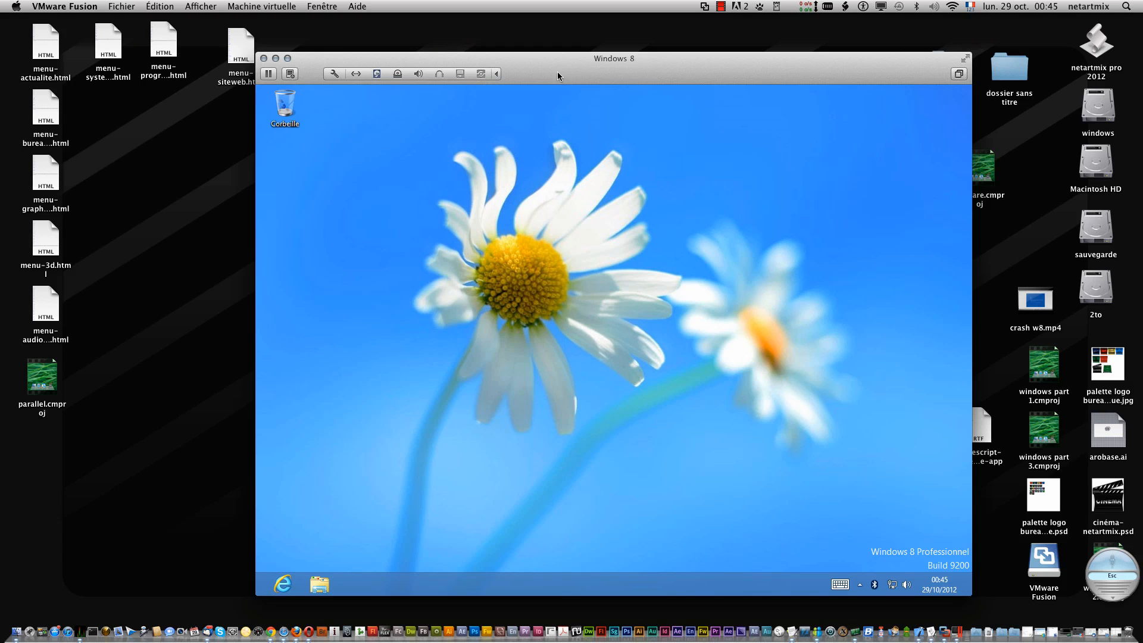
left_click(496, 74)
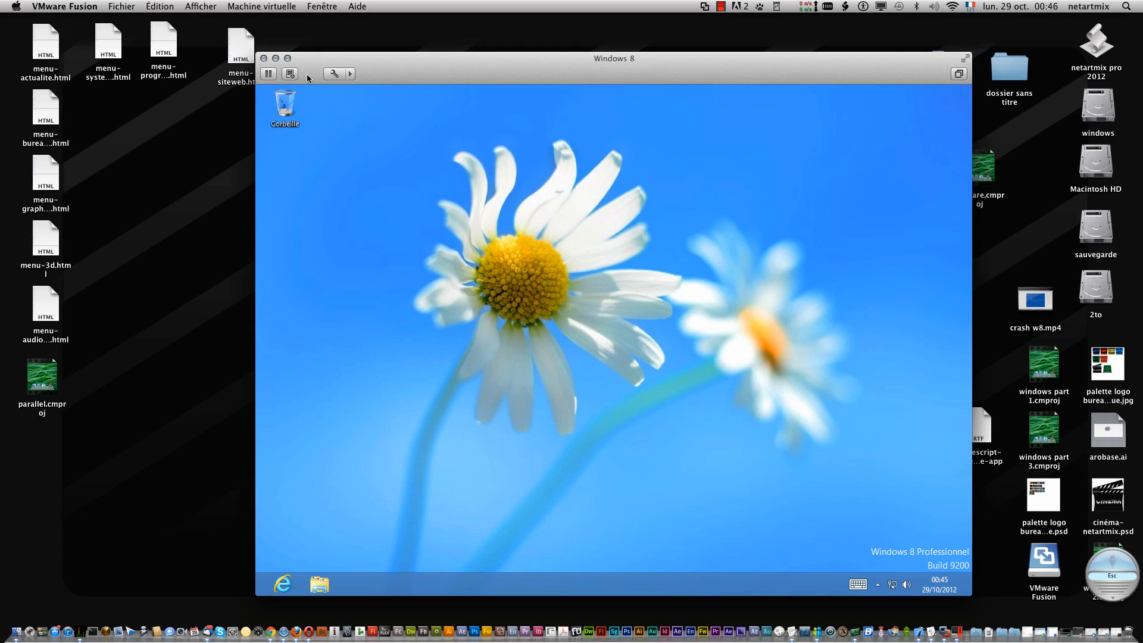
left_click(269, 73)
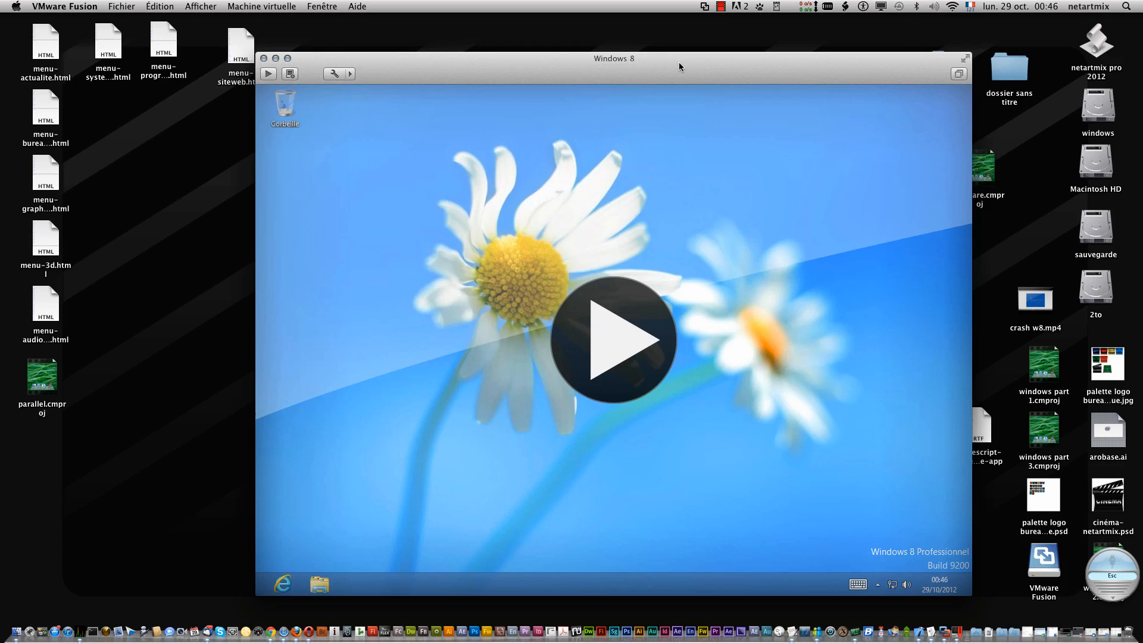
Close the suspended Windows 8 window and resume it from the Virtual Machine Library.
left_click_drag(699, 63, 613, 45)
key("super+w")
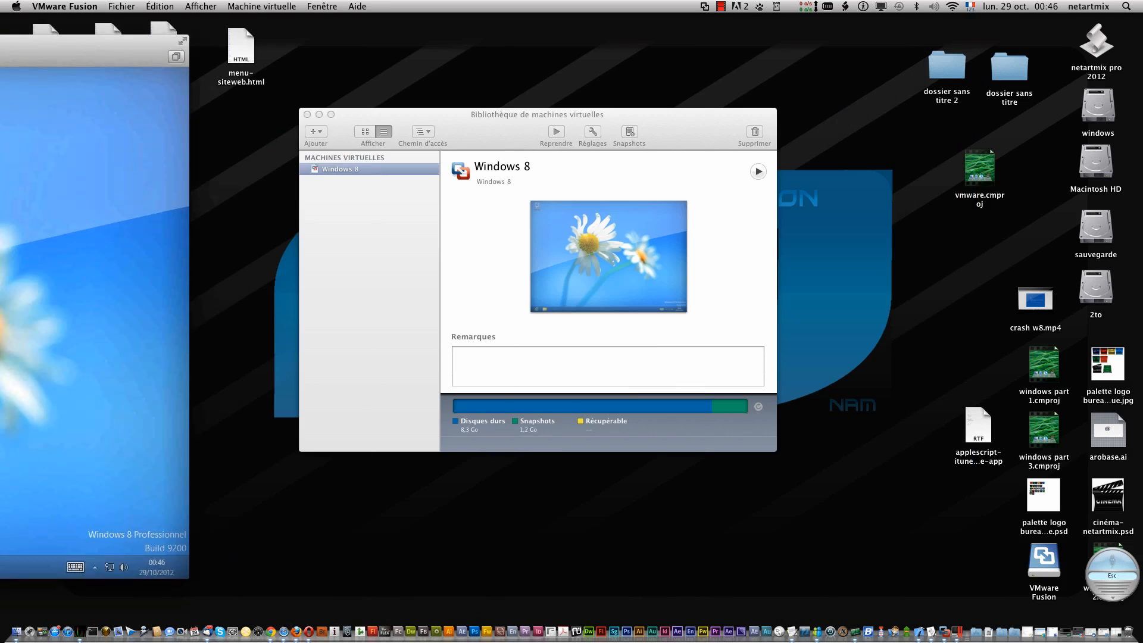
double_click(414, 164)
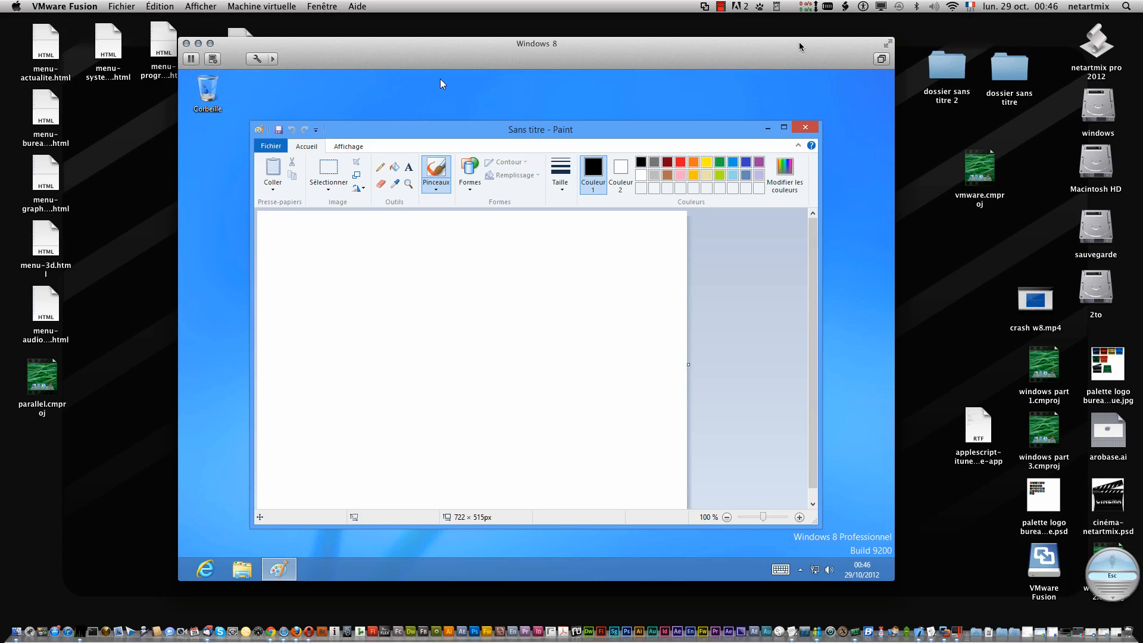
Open the Windows 8 Mes documents and Ordinateur folders from the menu-bar applications menu.
left_click(705, 8)
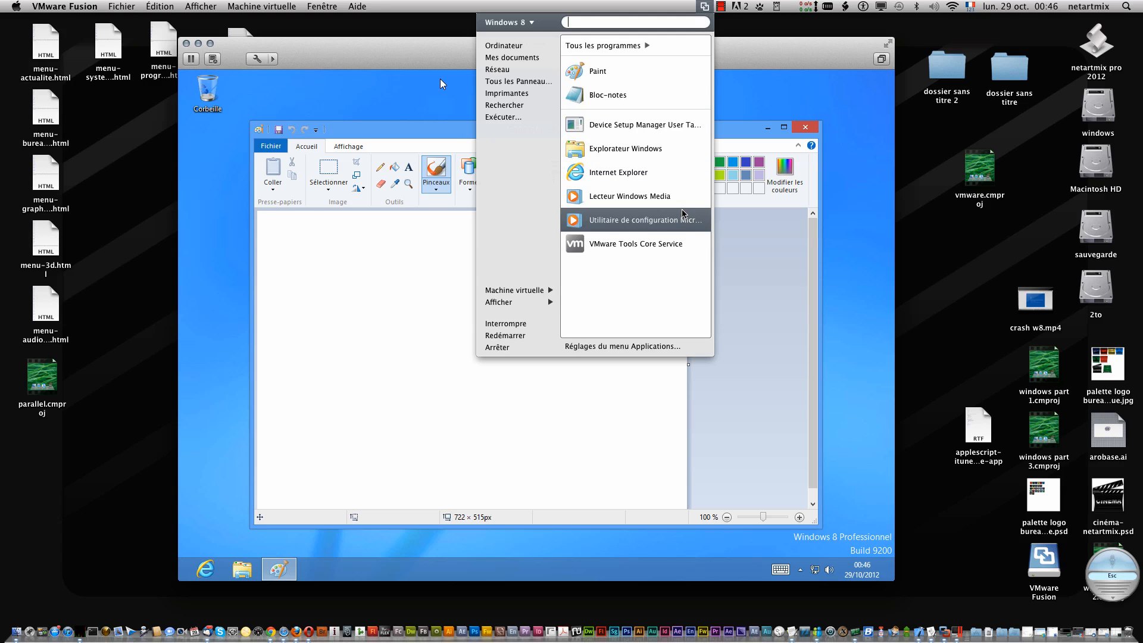
left_click(497, 60)
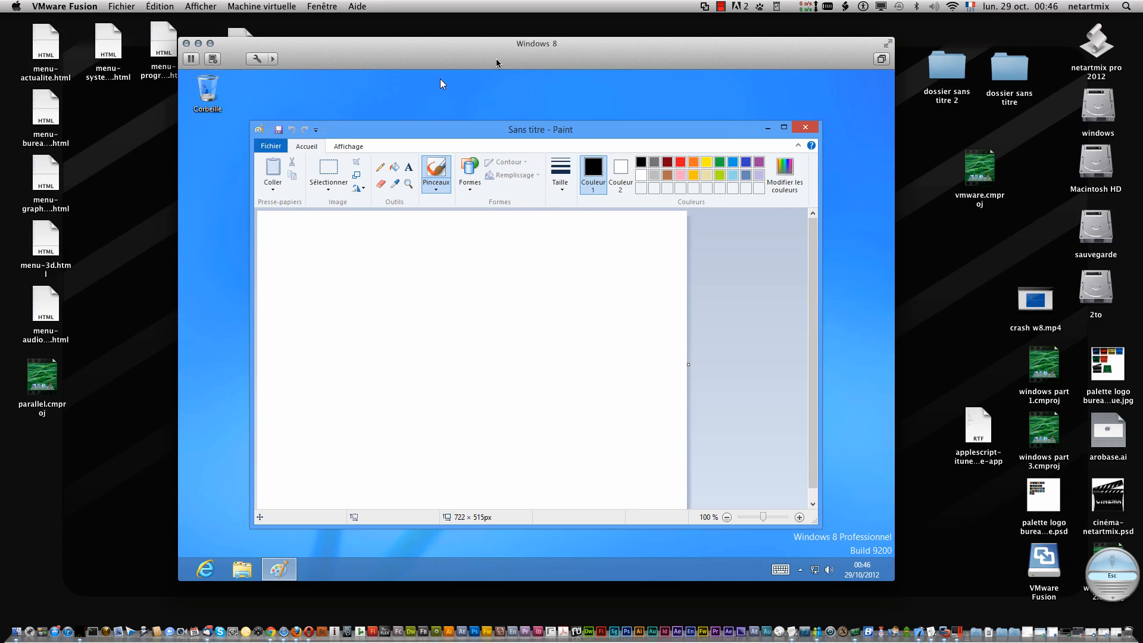
left_click(704, 7)
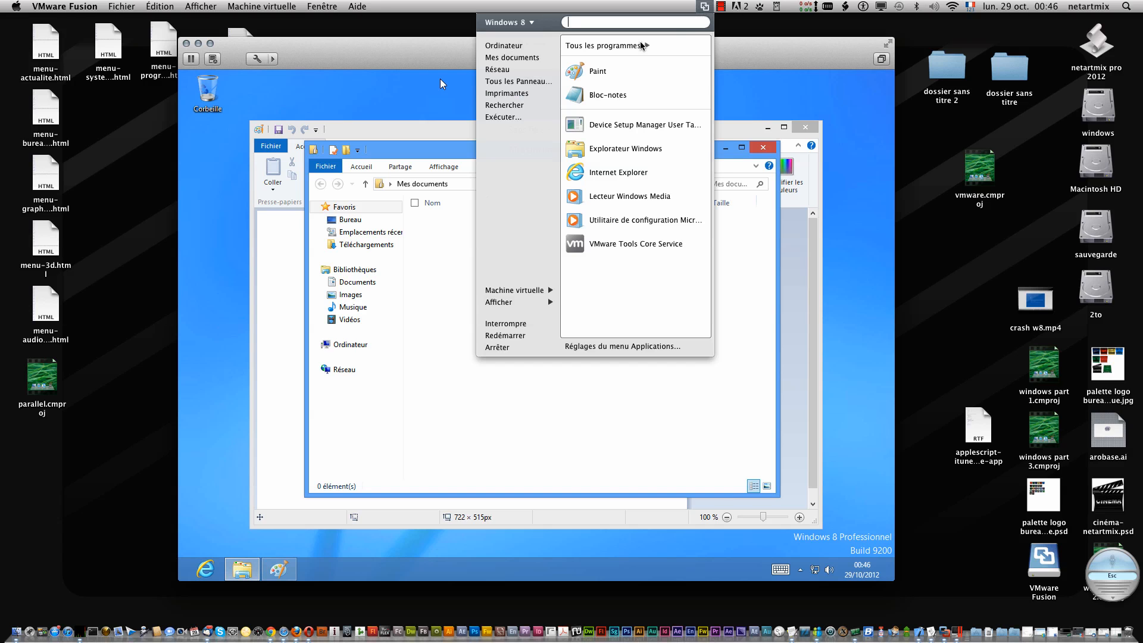
left_click(503, 46)
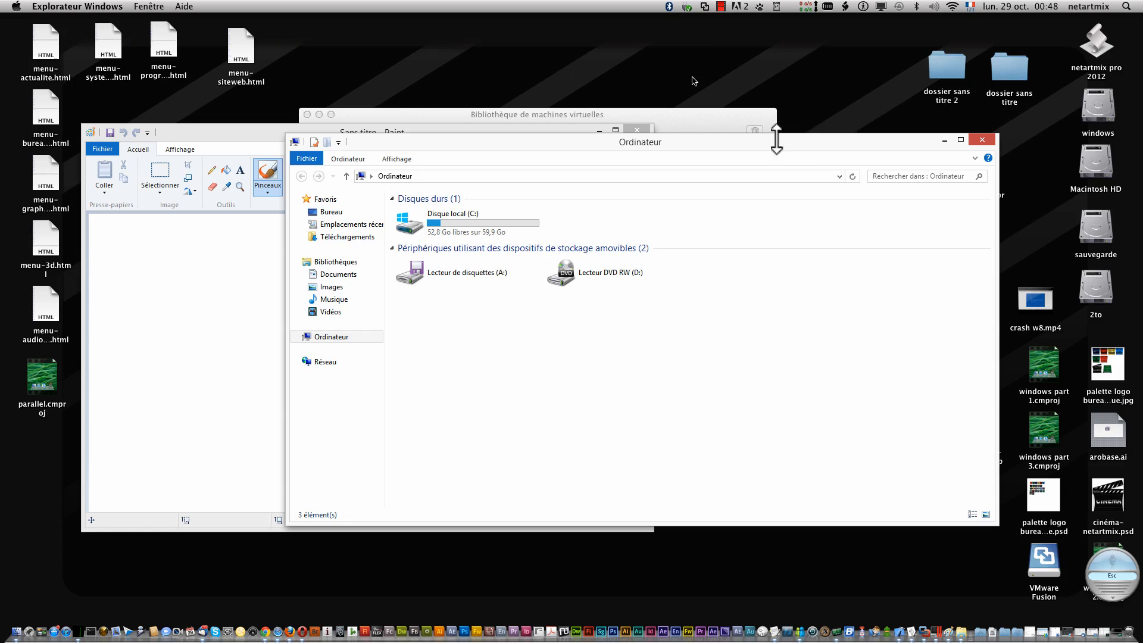
Close Ordinateur and Paint, then bring up the library's add-virtual-machine options.
left_click(982, 141)
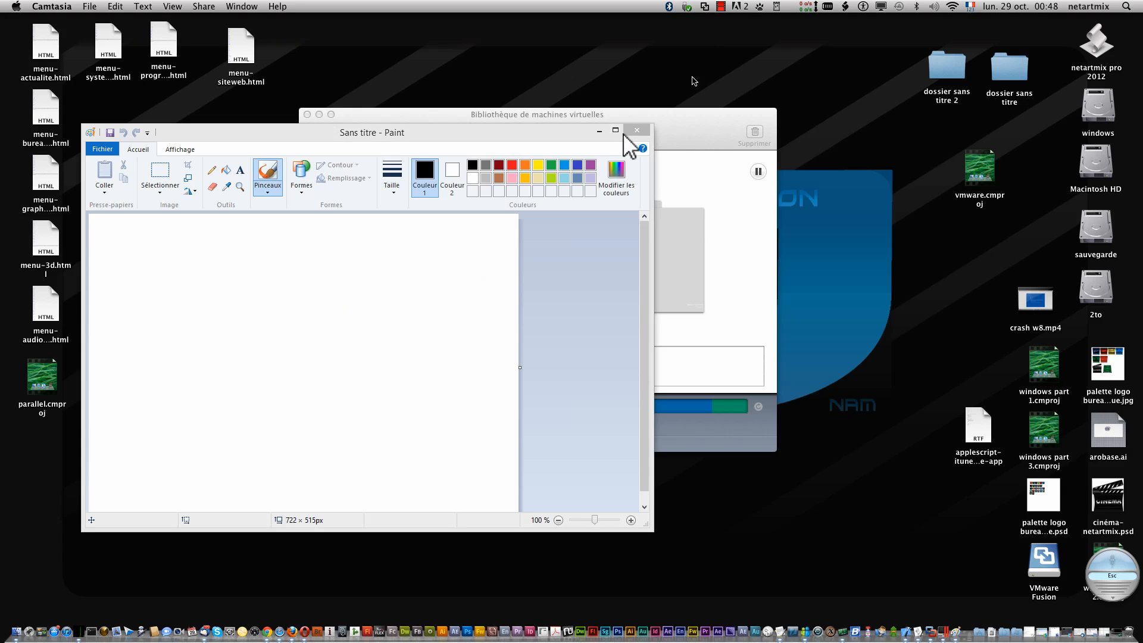
left_click(636, 131)
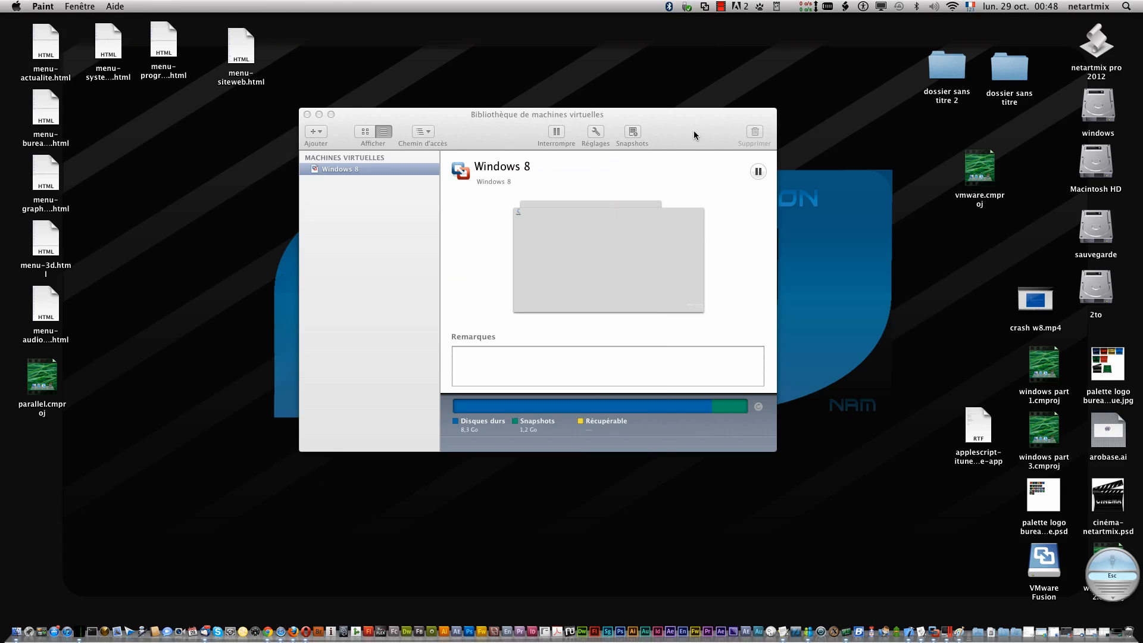
left_click(694, 131)
left_click(308, 135)
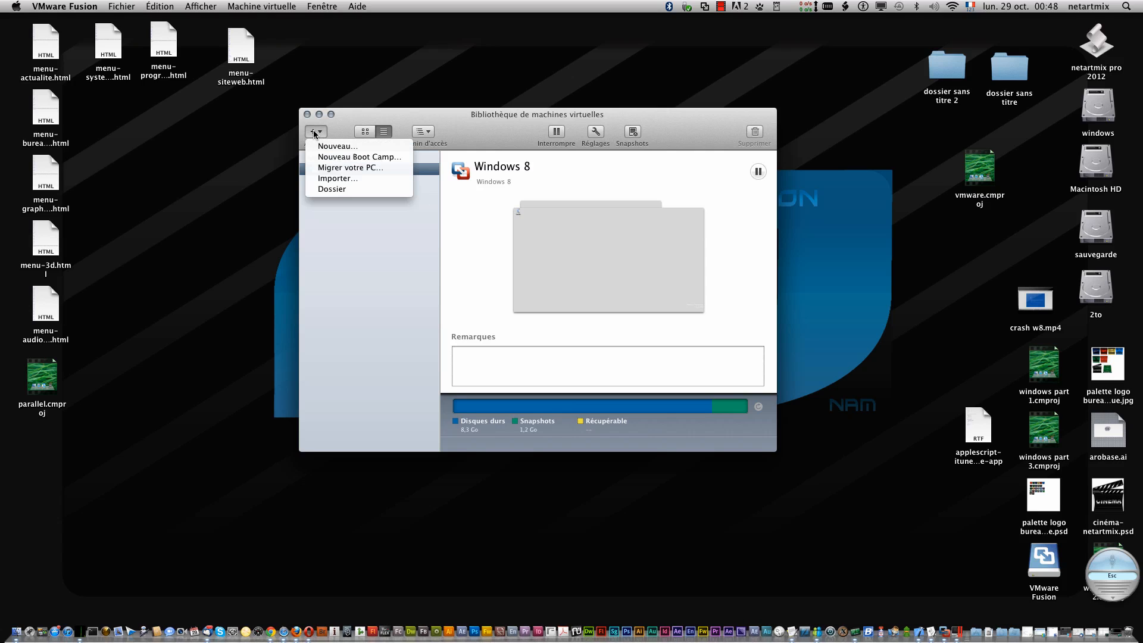
Start a new VM without a disc, using ubuntu-12.04-desktop-i386.iso as the installation image.
left_click(354, 147)
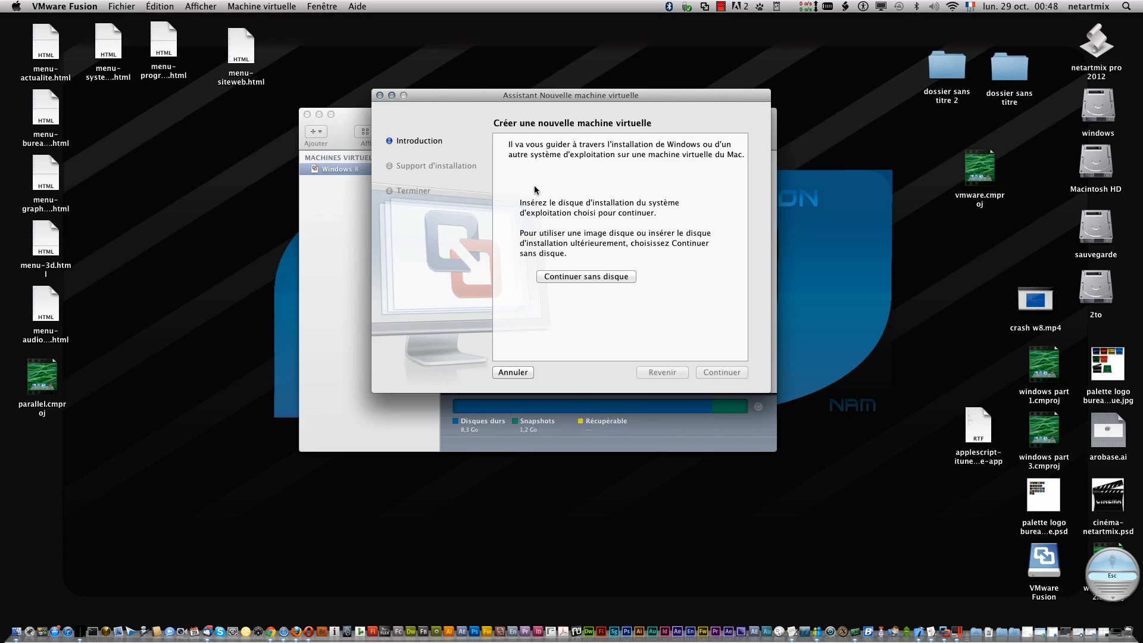
left_click(617, 275)
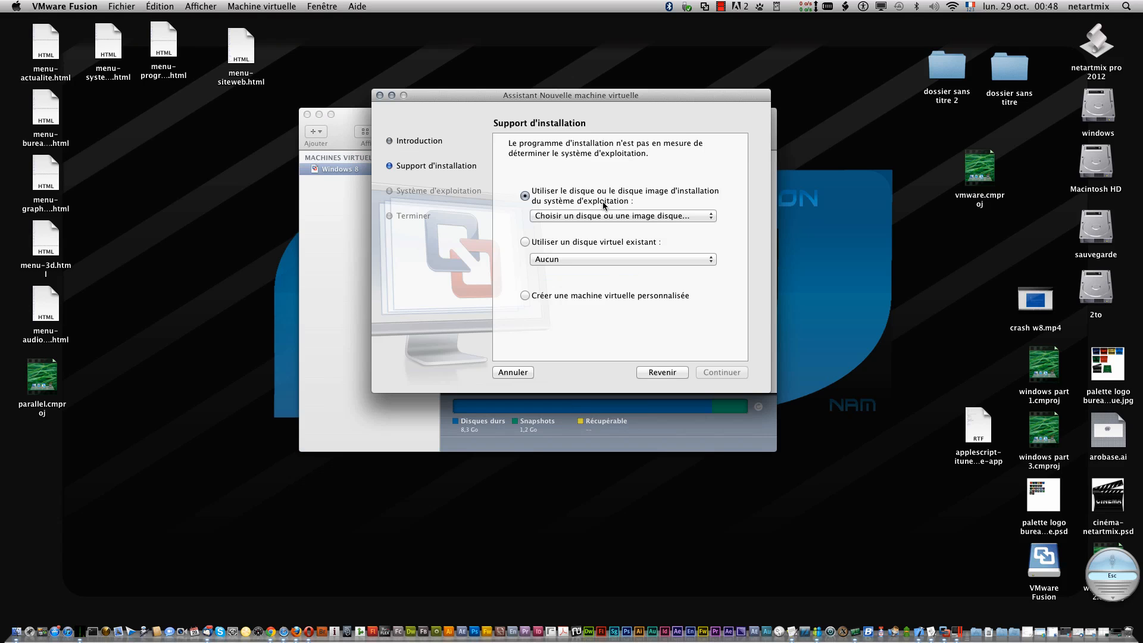
left_click(712, 218)
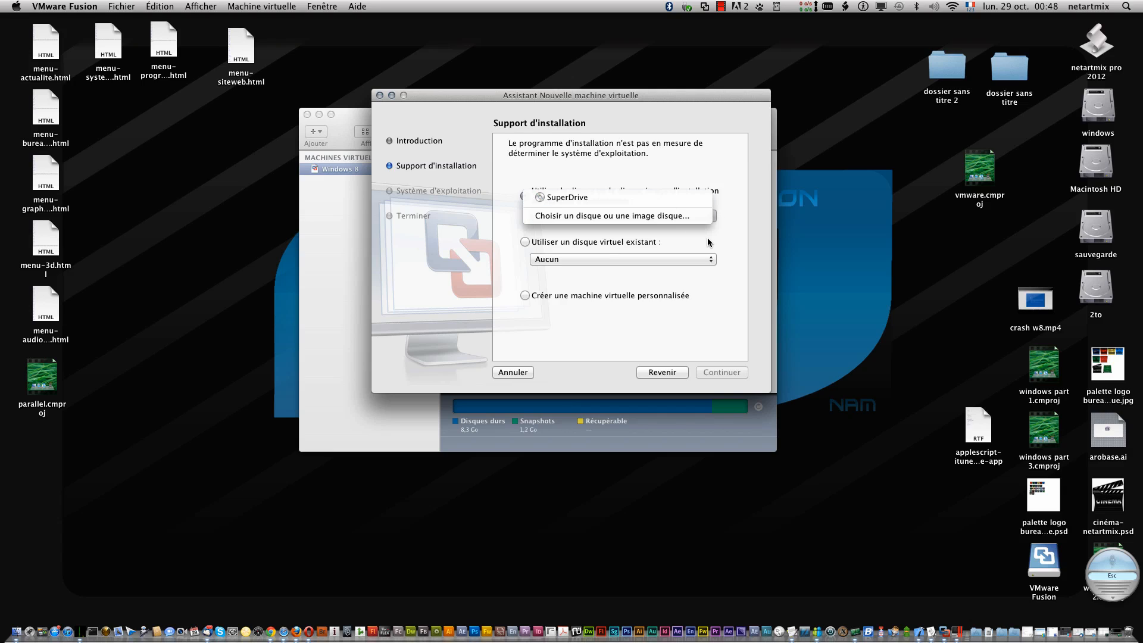
left_click(669, 216)
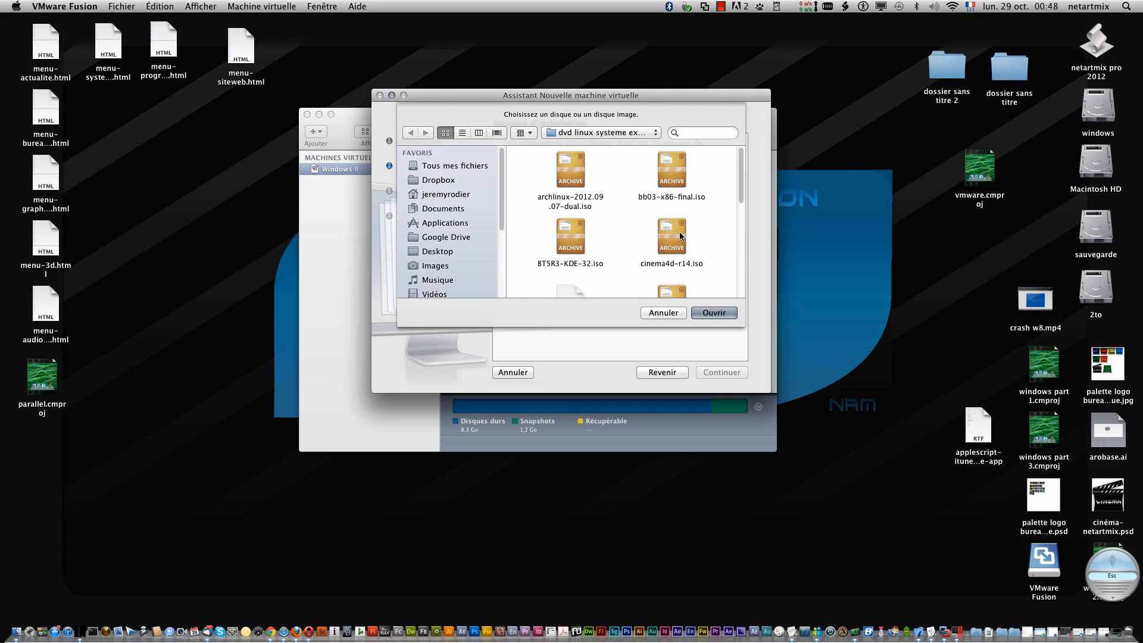
scroll(645, 195, "down", 3)
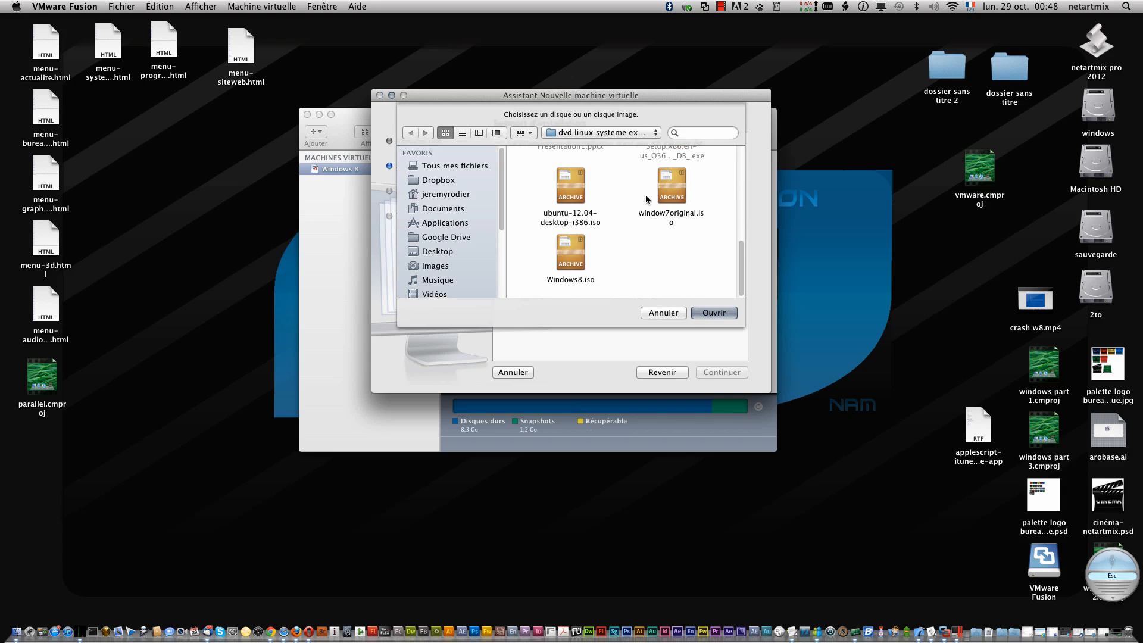
scroll(646, 195, "up", 2)
left_click(571, 231)
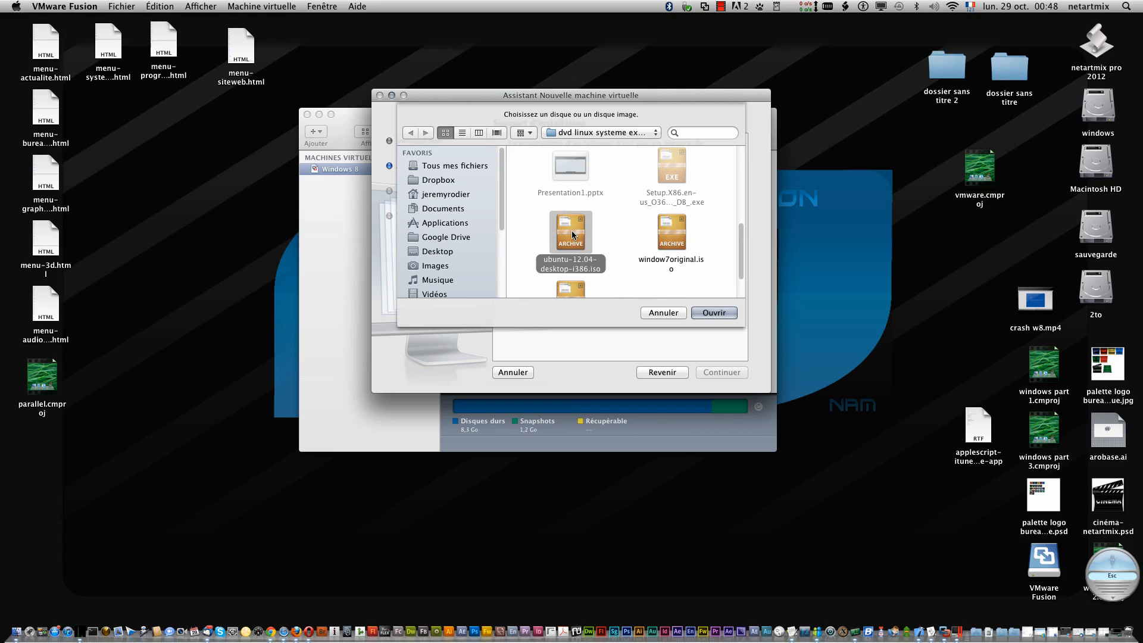
left_click(715, 314)
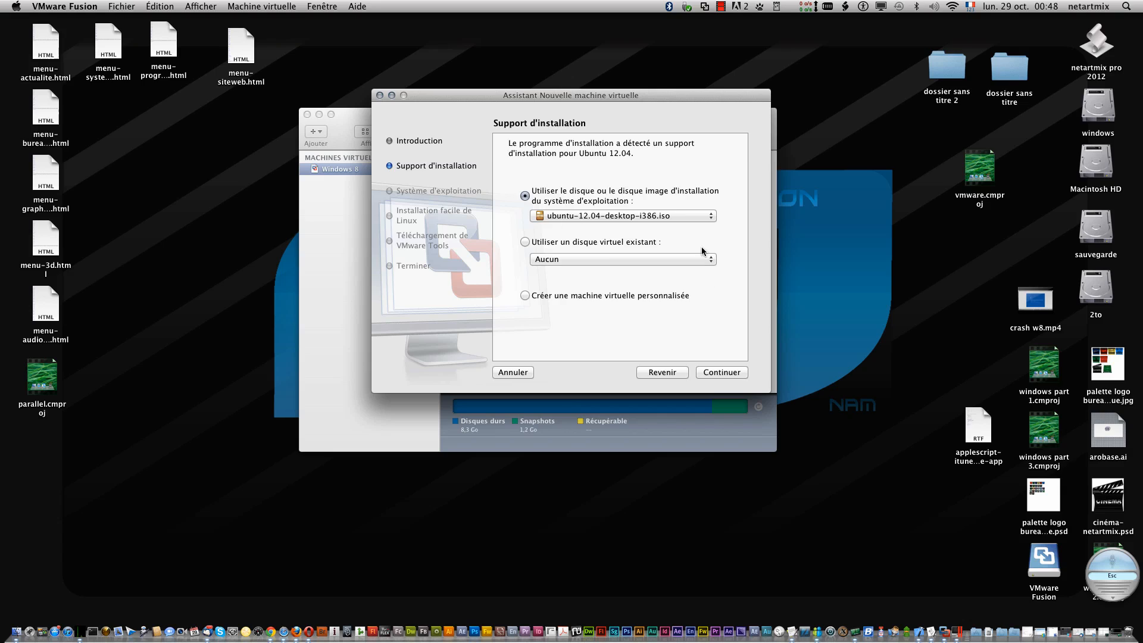
left_click(722, 372)
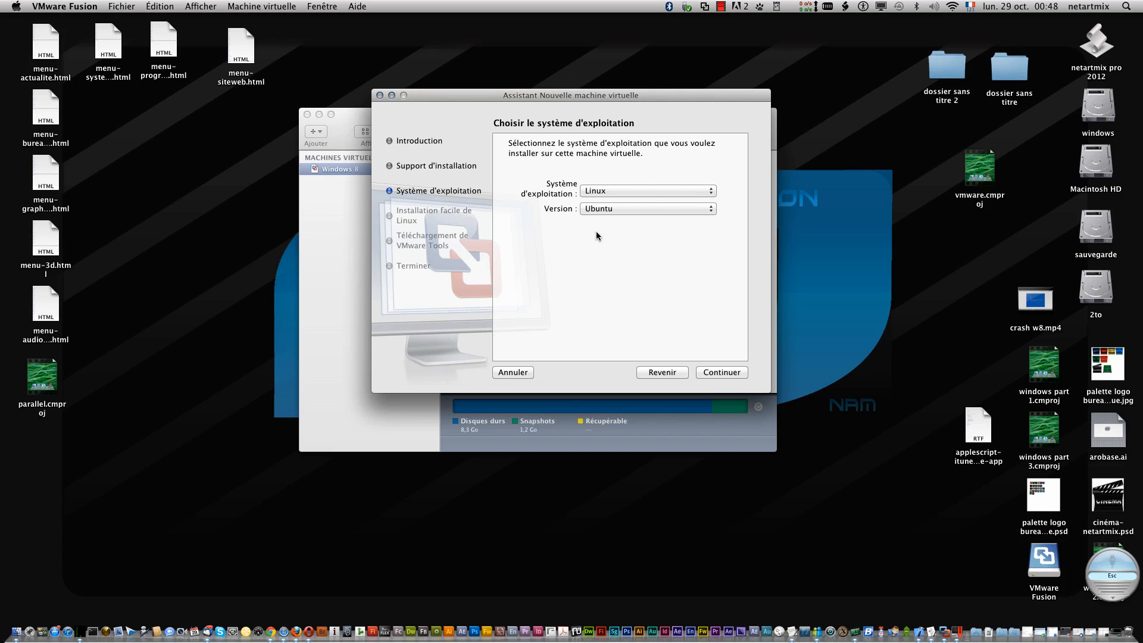
Confirm Linux and Ubuntu as the operating system and version.
left_click(712, 191)
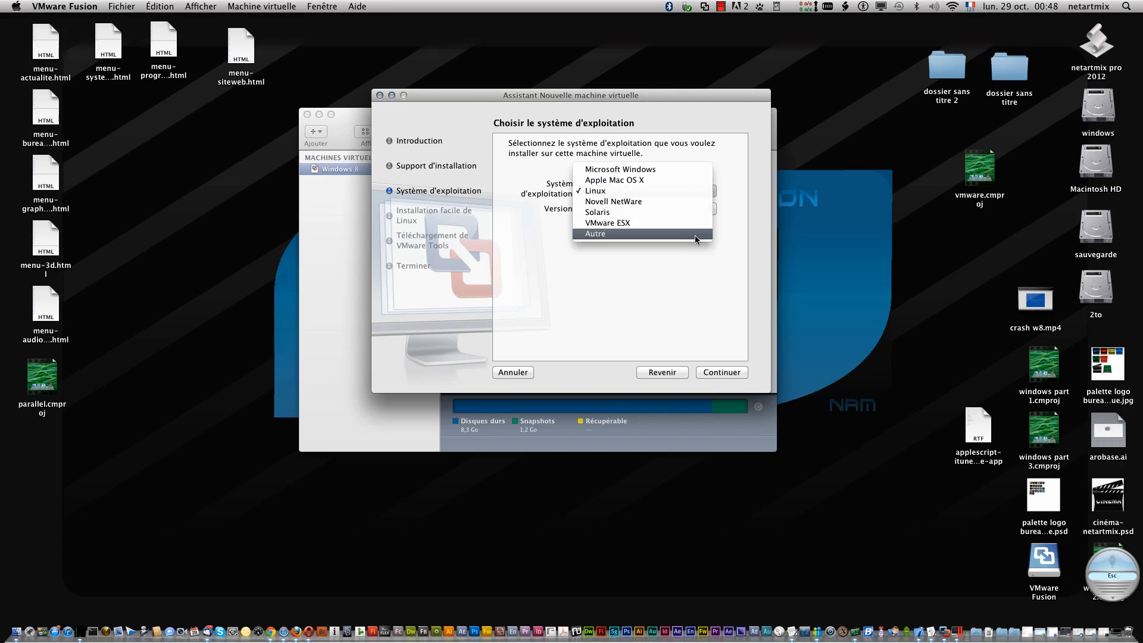
left_click(724, 302)
left_click(700, 208)
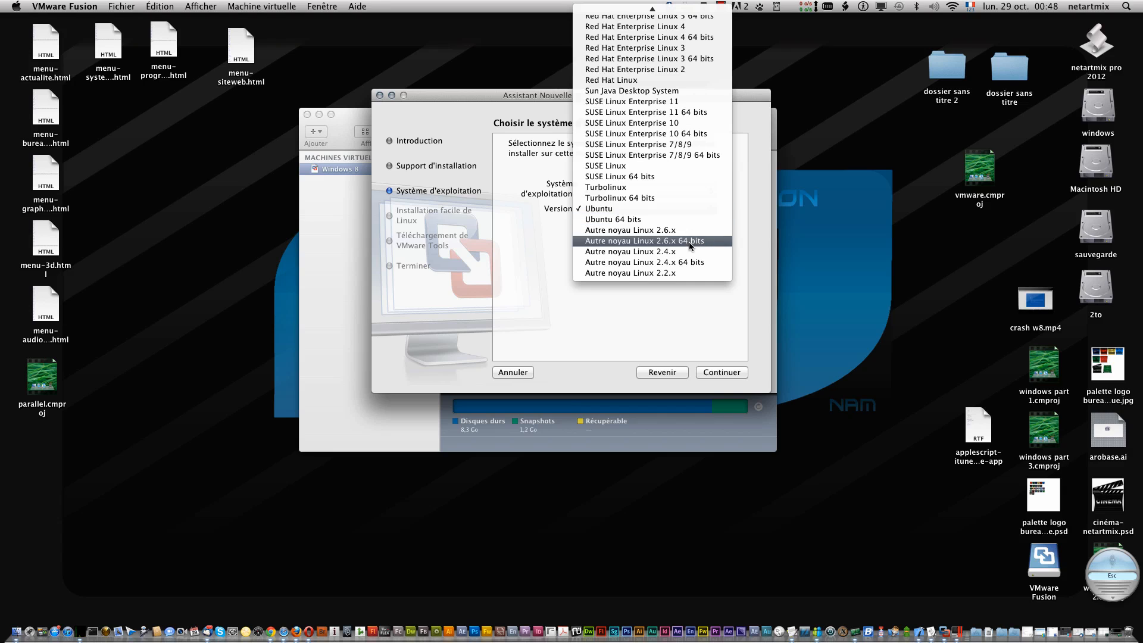
left_click(659, 312)
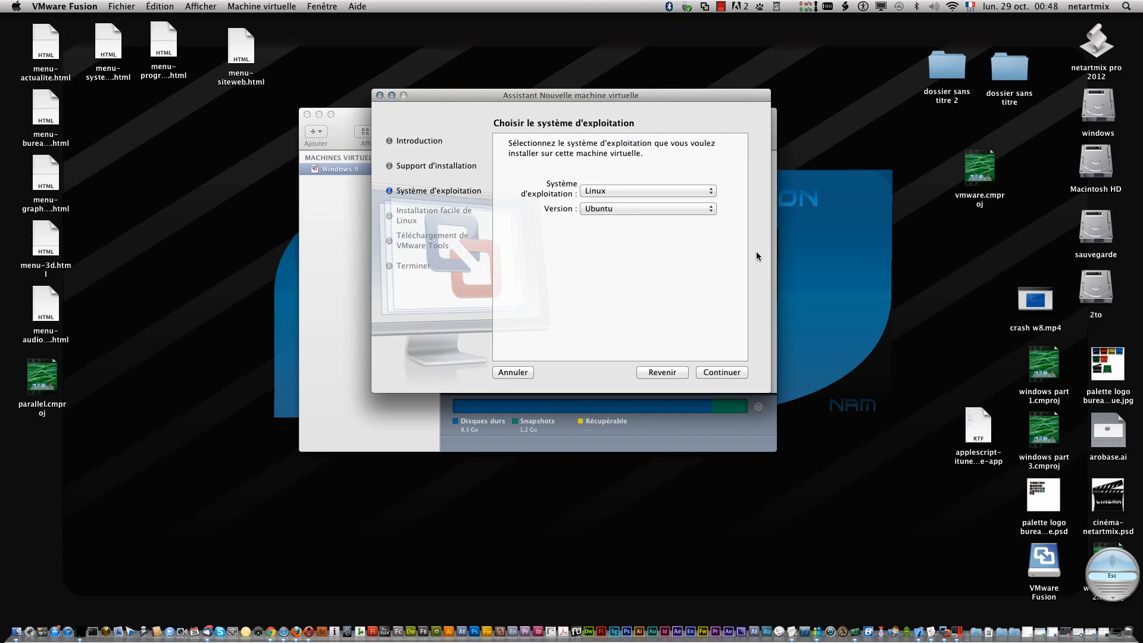
left_click(721, 372)
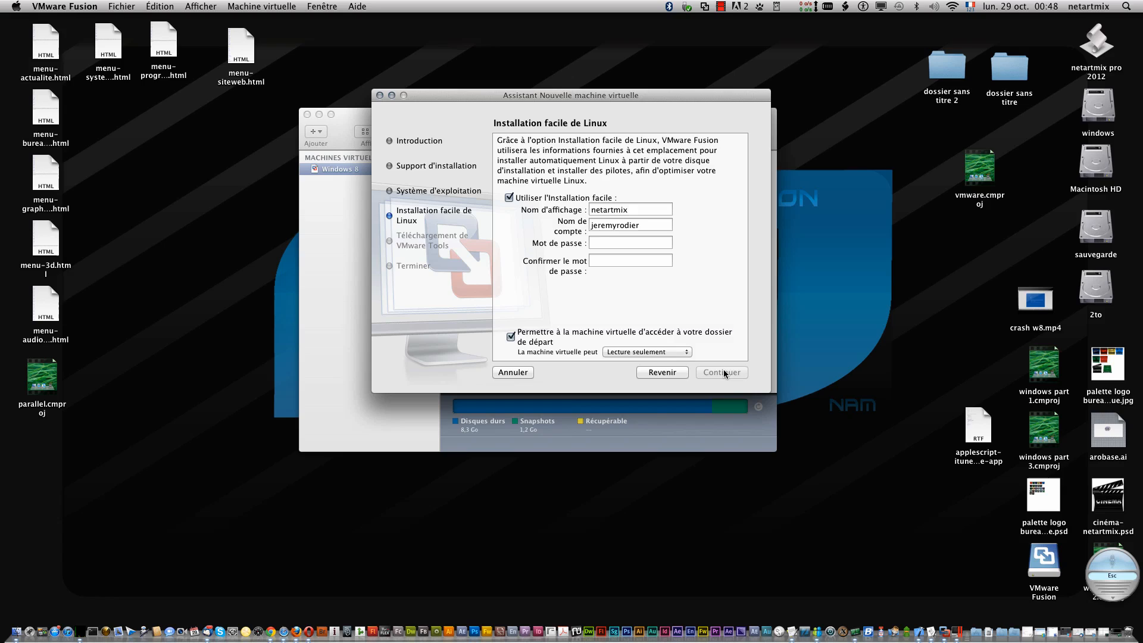
Copy the display name into the account name and fill in both password fields.
double_click(633, 210)
key("super+c")
key("Tab")
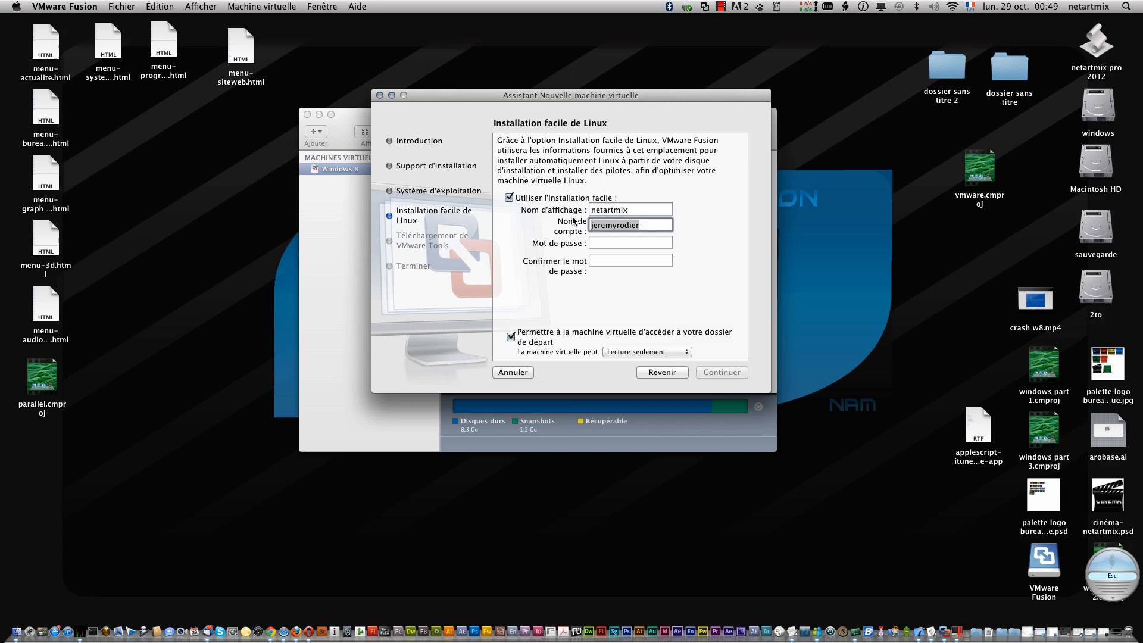
key("super+v")
key("Tab")
key("super+v")
key("Tab")
key("super+v")
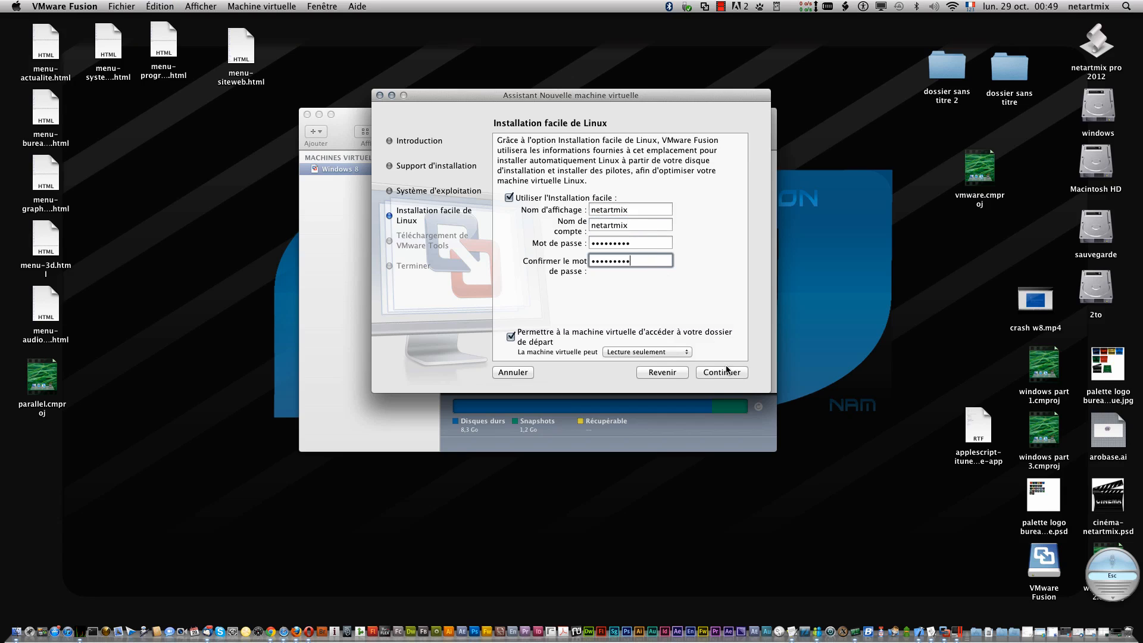
left_click(725, 371)
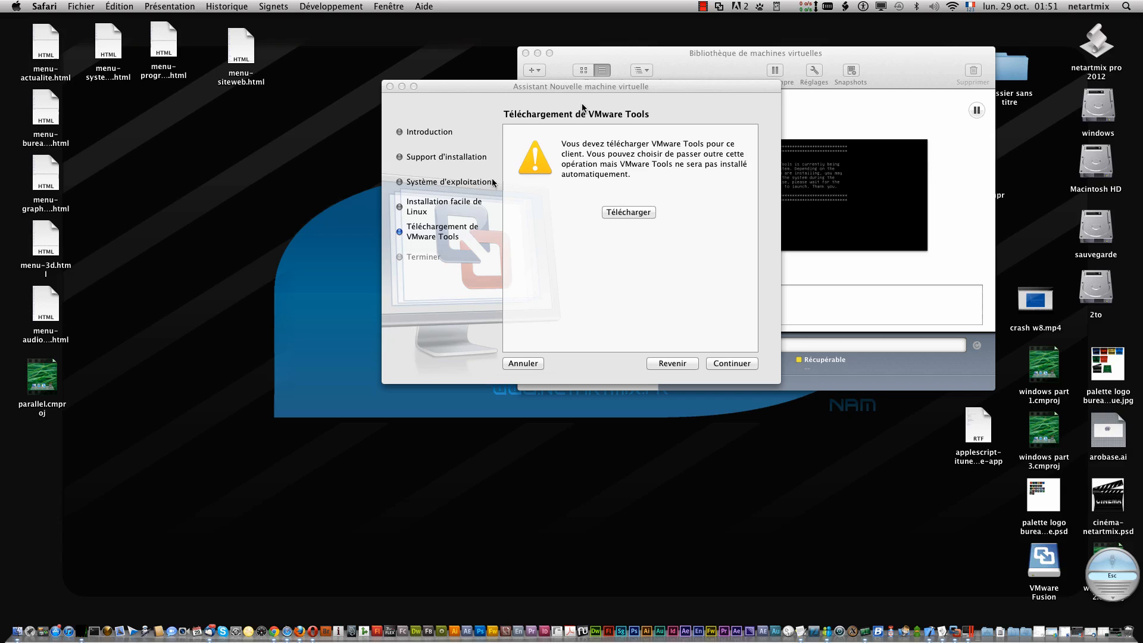
Bring VMware Fusion to the front and open its application menu.
left_click(531, 117)
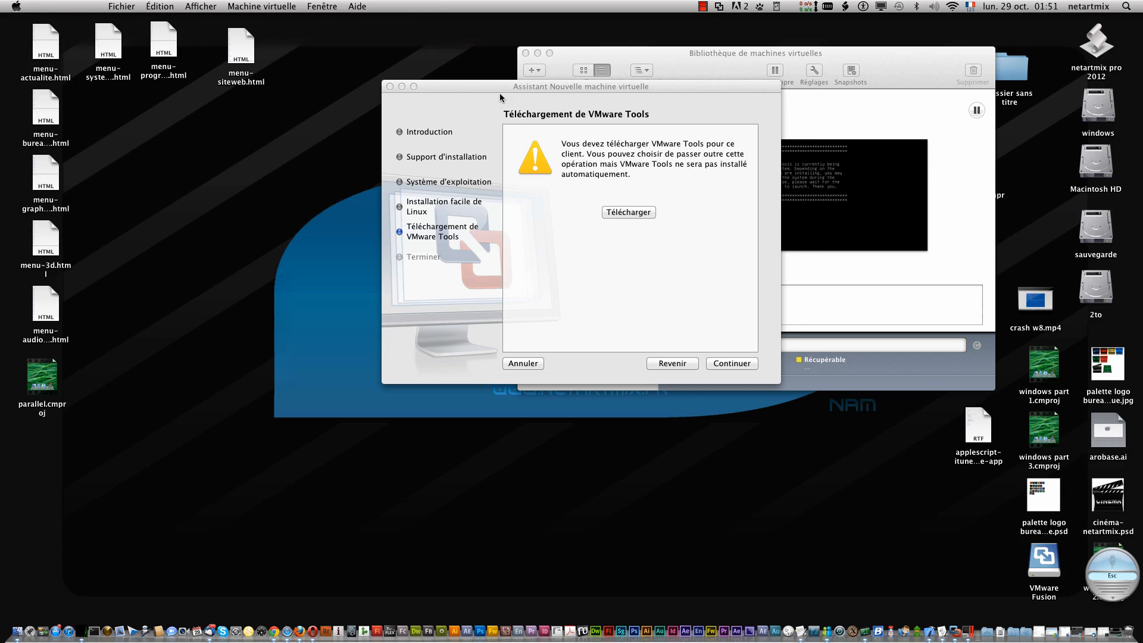
left_click(64, 6)
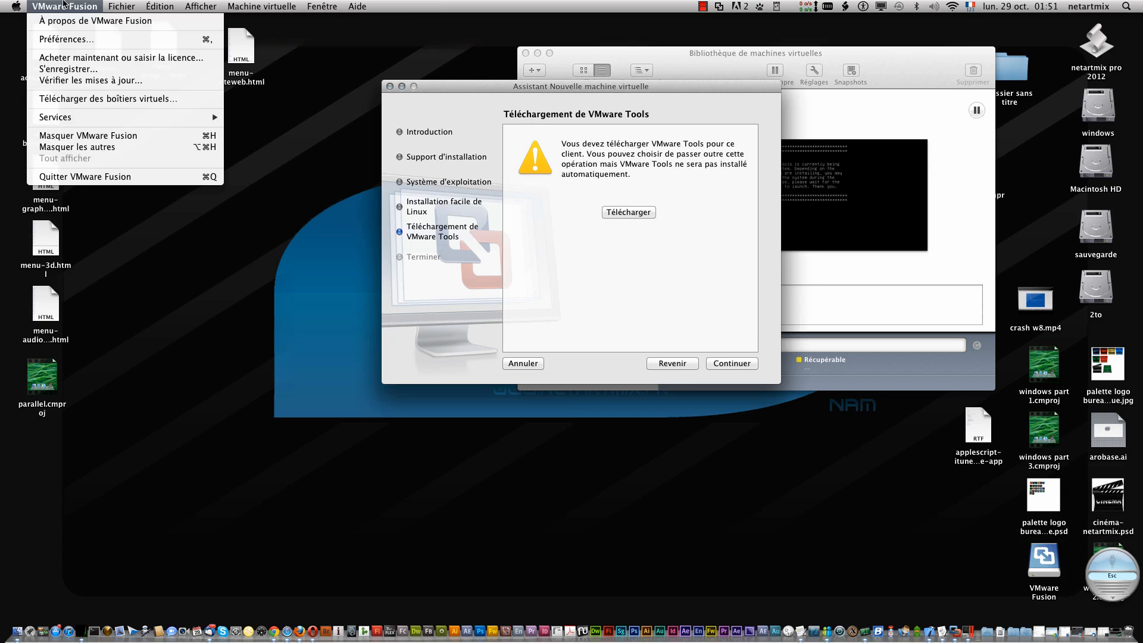
Open the virtual appliance download site, view all Most Popular appliances, then minimize Safari.
left_click(106, 99)
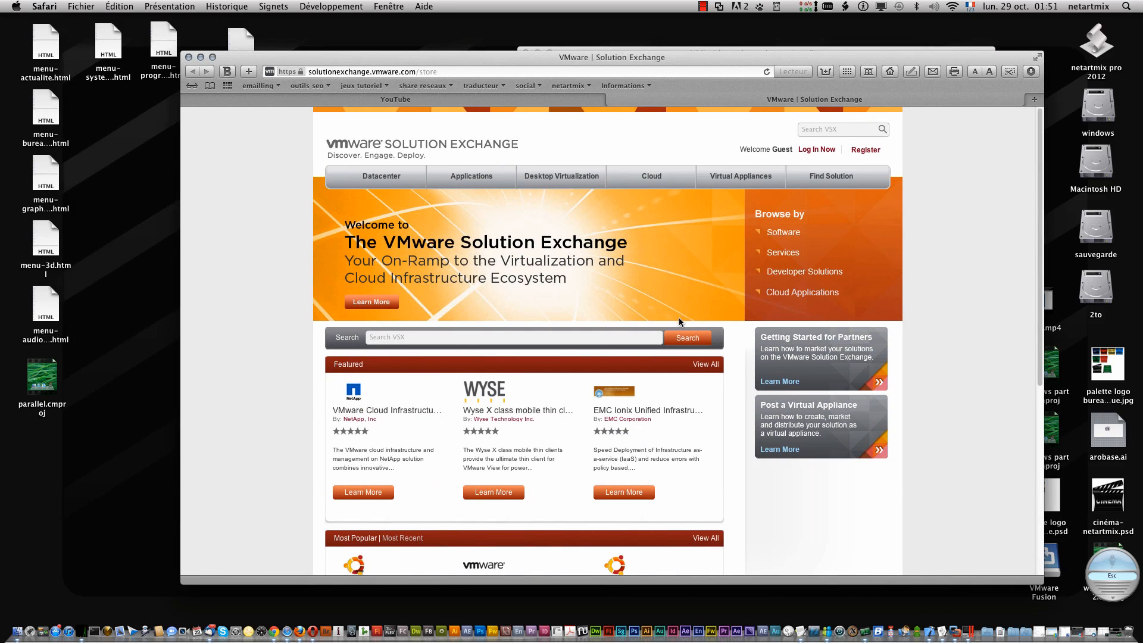
scroll(679, 320, "down", 5)
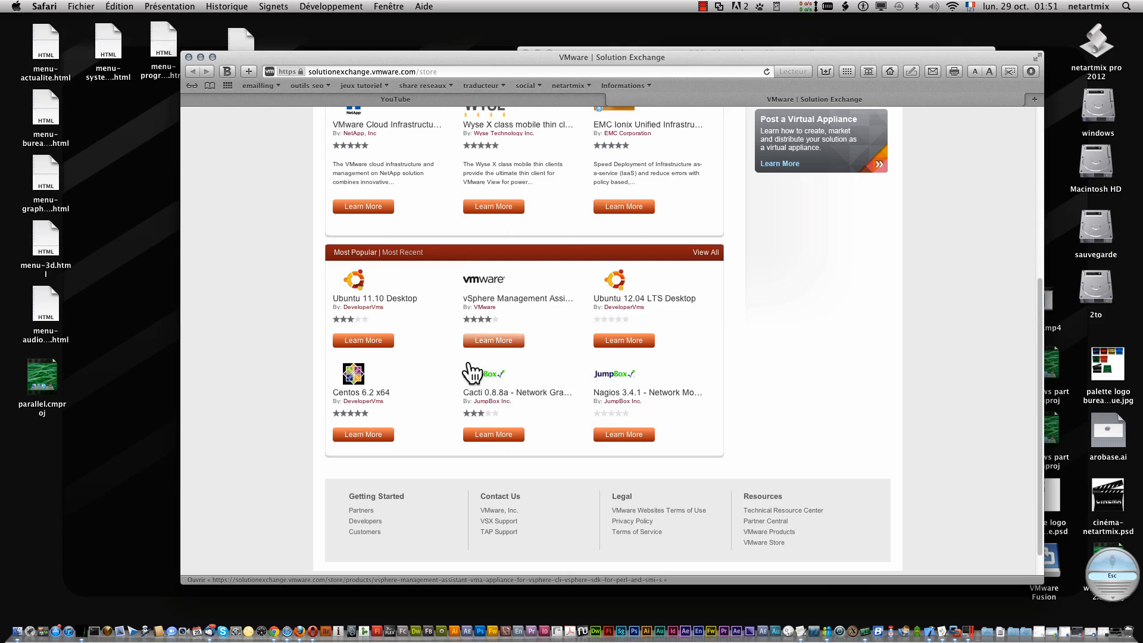
scroll(477, 381, "up", 4)
left_click(706, 468)
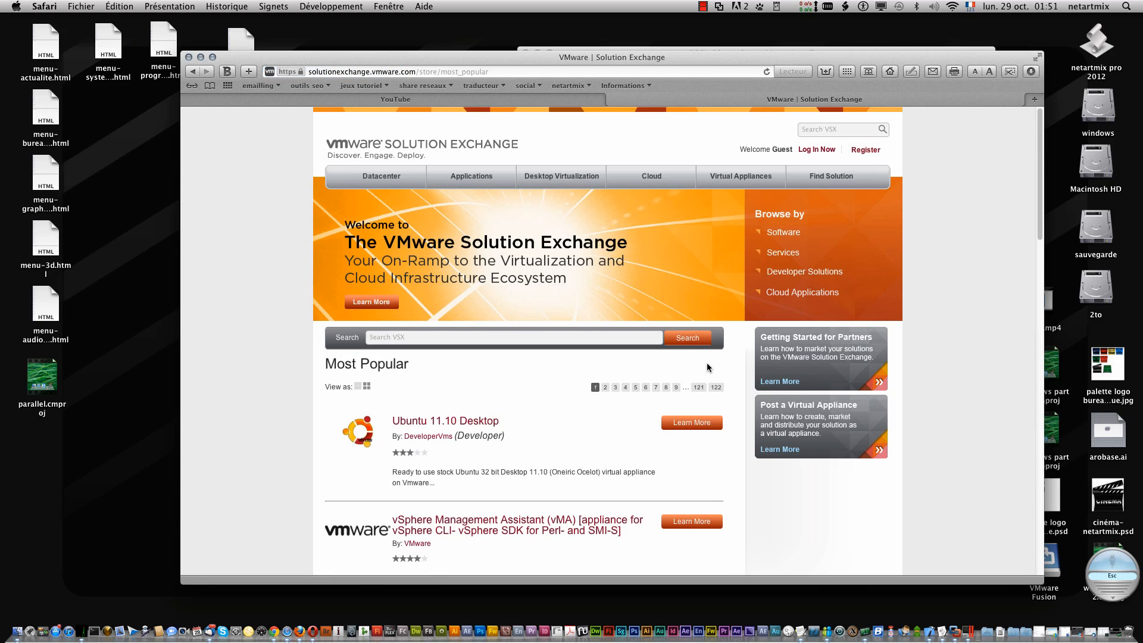
scroll(711, 390, "down", 4)
scroll(709, 390, "down", 5)
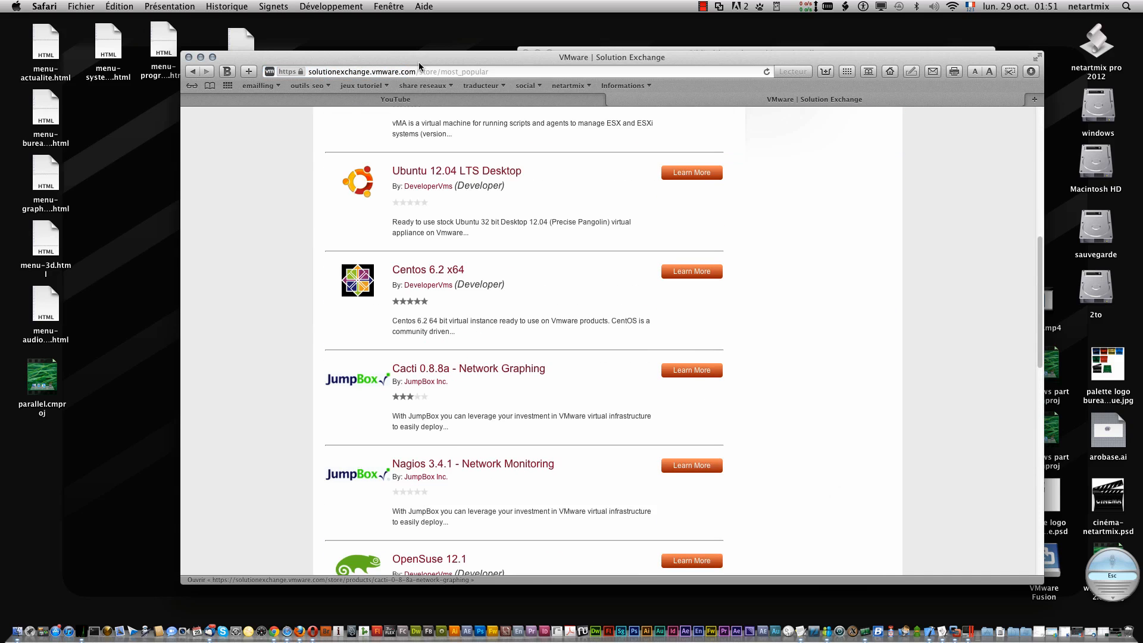
left_click(201, 57)
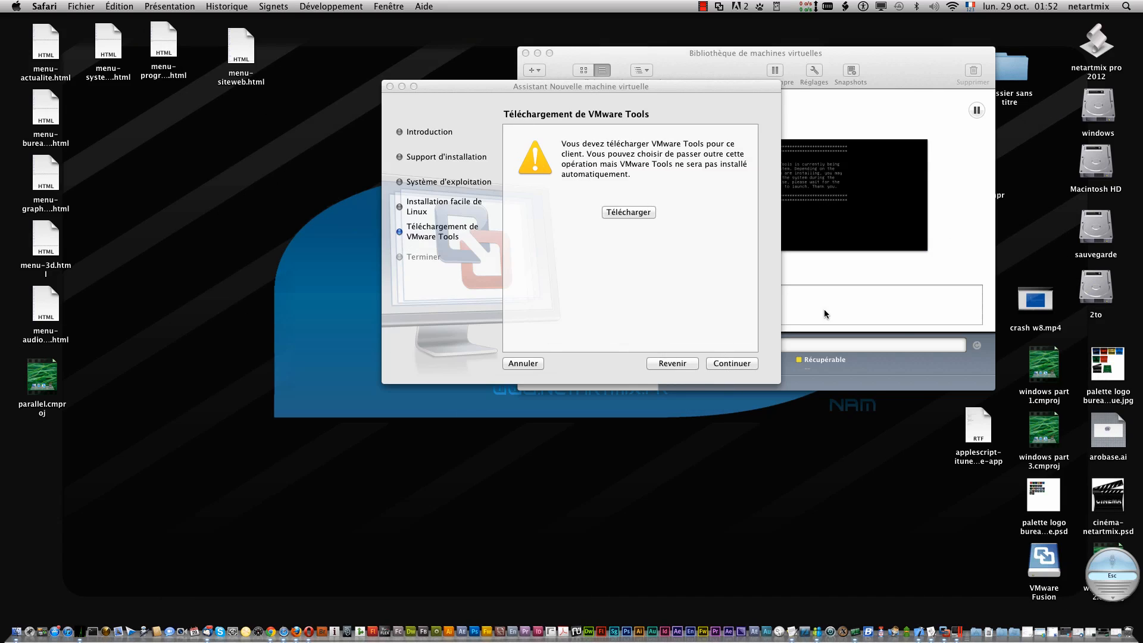
Advance the Ubuntu wizard to its Terminer summary page and type 'netaaaa' at the console.
left_click(735, 363)
left_click(735, 363)
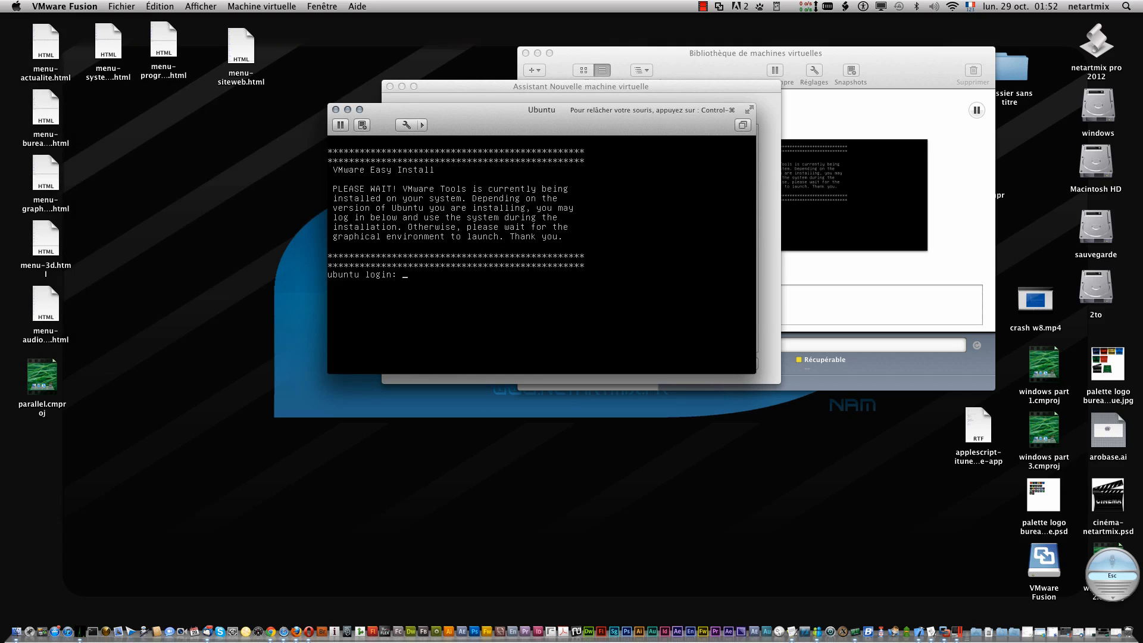
type("netaaaa")
Bring the wizard's summary page forward, then switch to the Windows 8 virtual machine window.
key("ctrl+super+f")
key("ctrl+super+f")
left_click(561, 87)
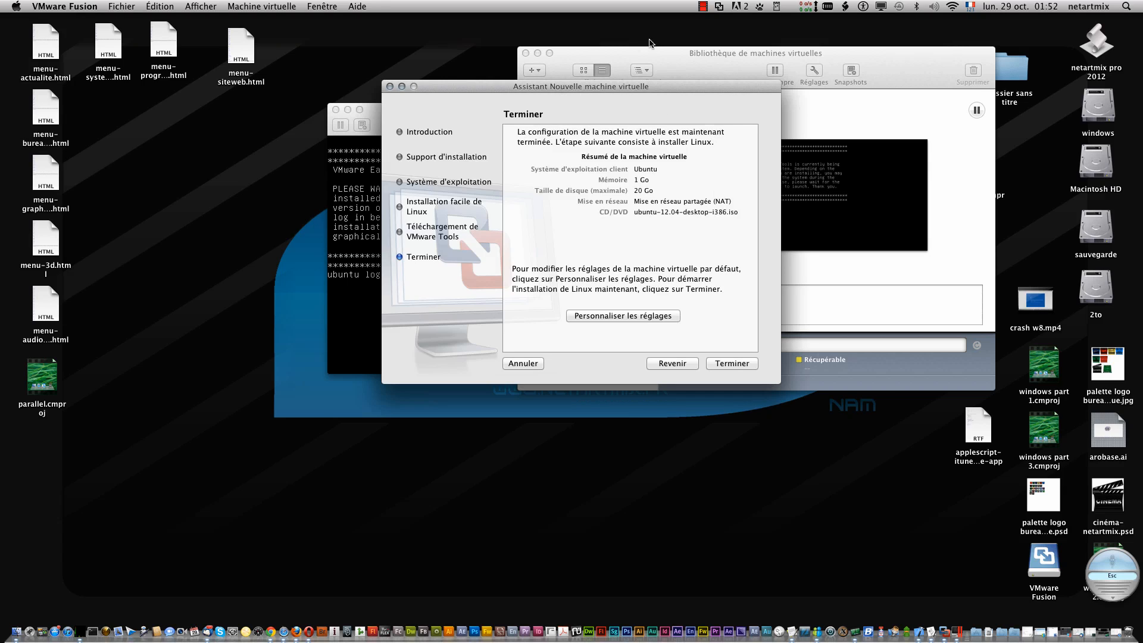
left_click(702, 7)
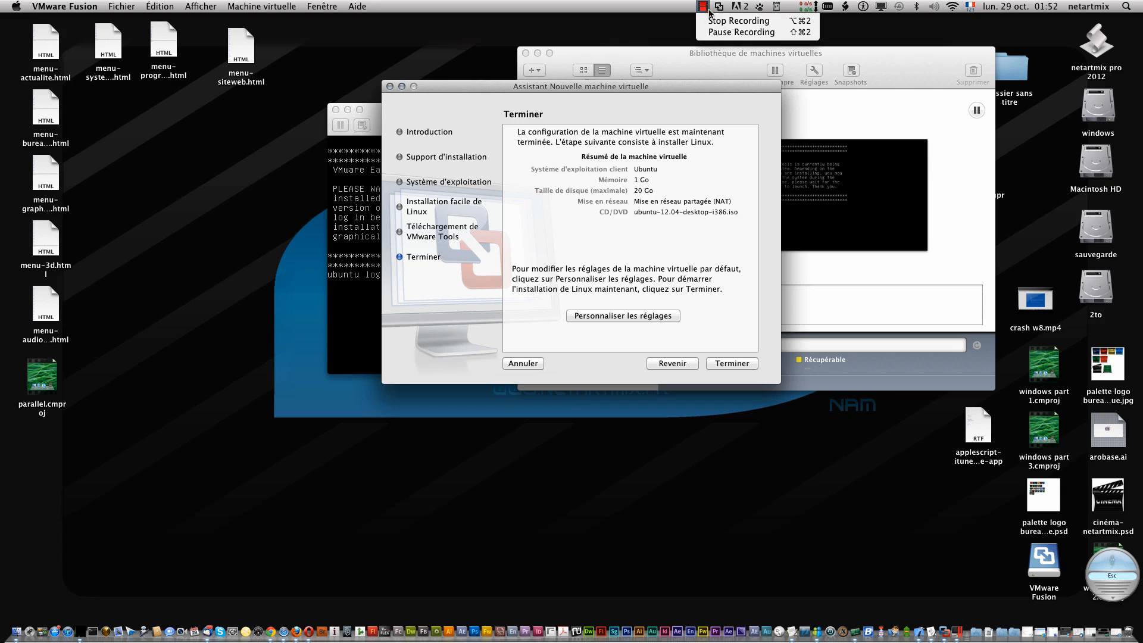
left_click(726, 34)
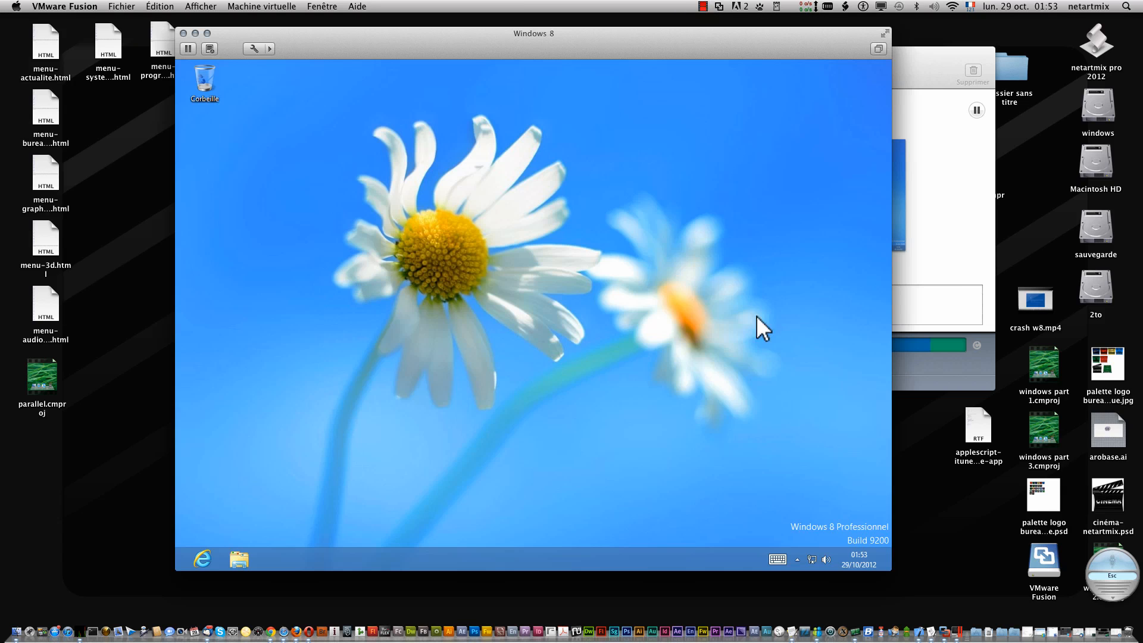
Copy the applescript RTF file into Windows 8 and create a new RTF document named 'sdfsdfsdfdfsdf'.
left_click_drag(978, 424, 600, 233)
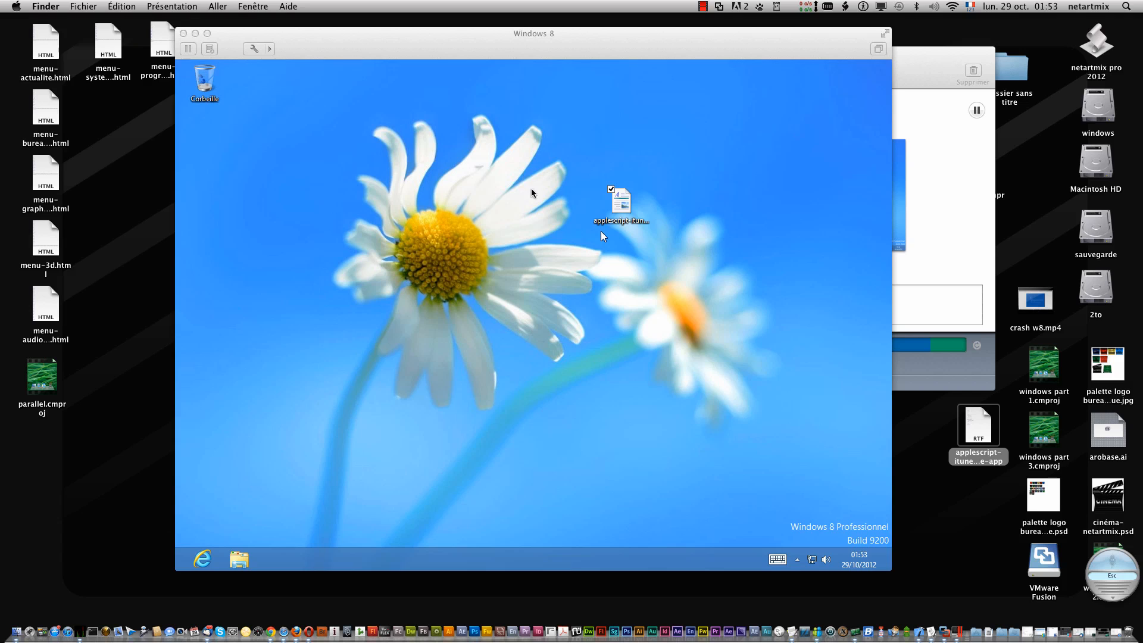
left_click(632, 210)
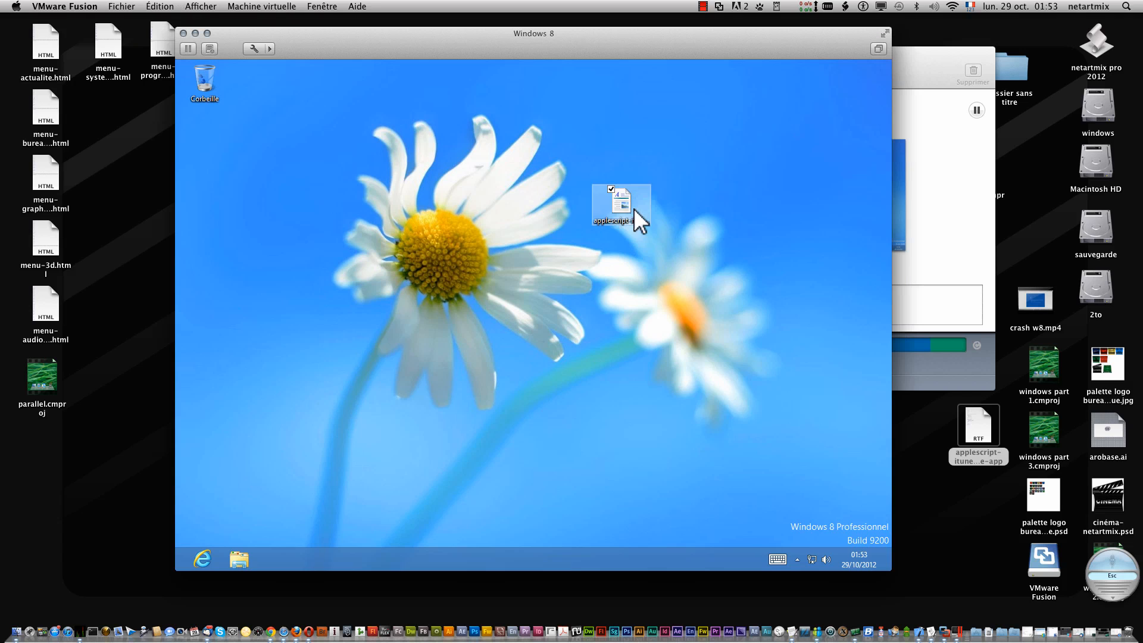
right_click(637, 253)
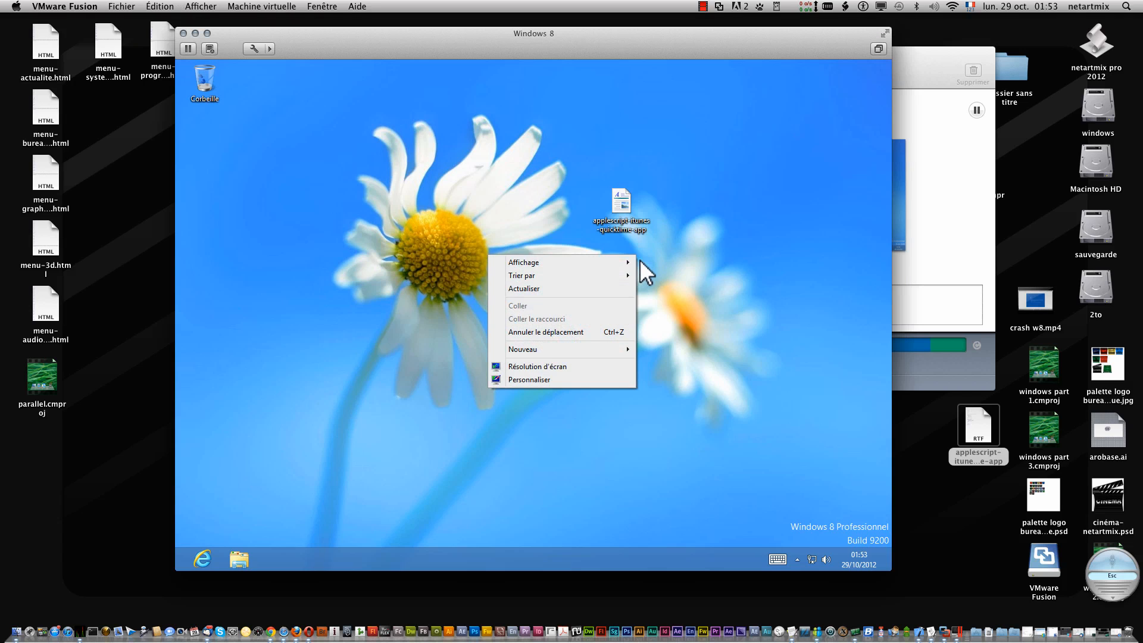
mouse_move(526, 352)
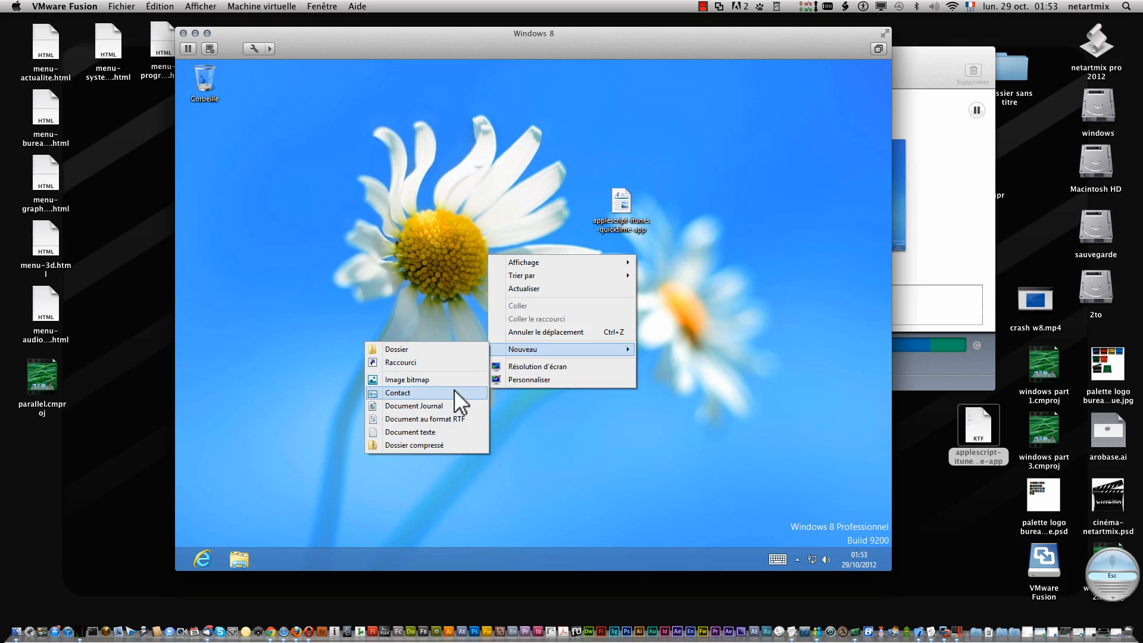
left_click(448, 421)
type("sdfsdfsdfdfsdf")
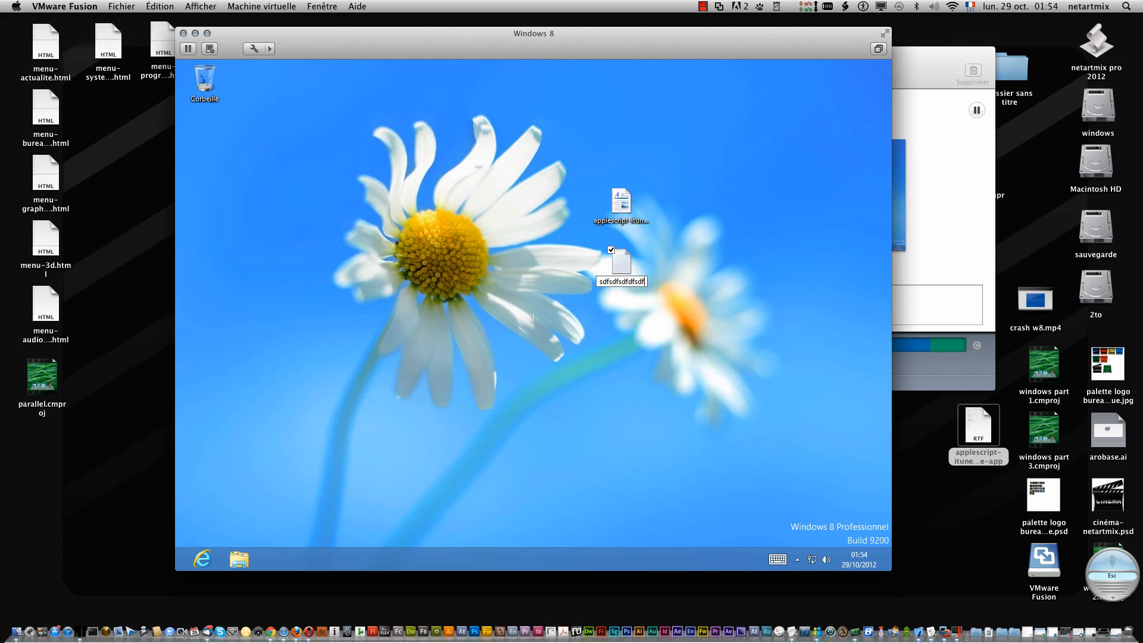
key("Return")
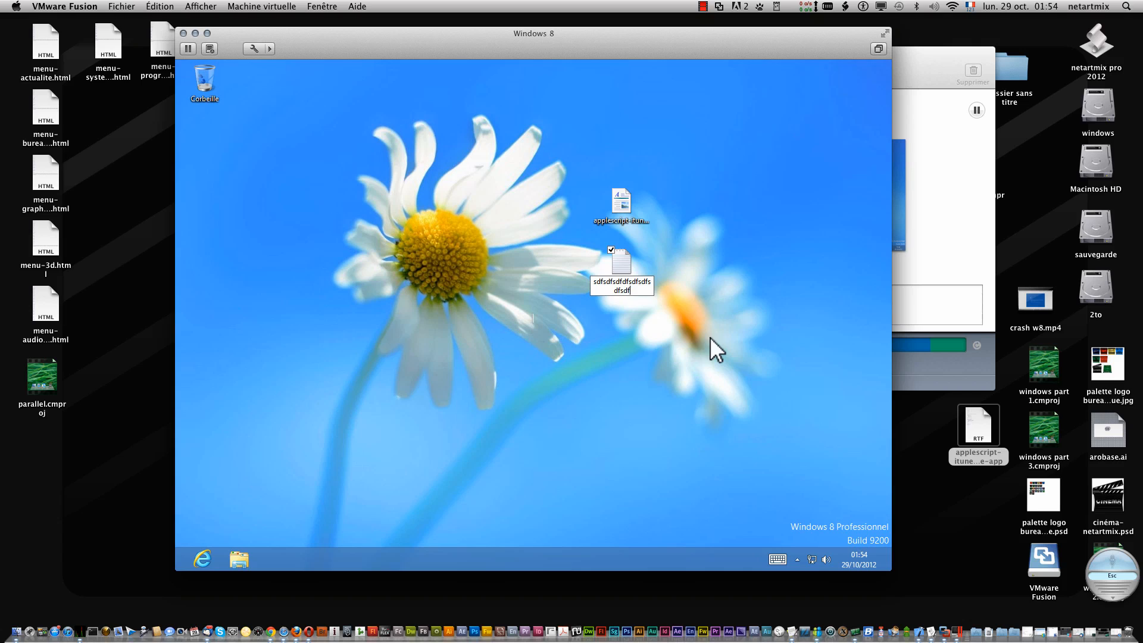
Drag the new document to the Mac desktop, trash that copy, and drag it out again.
left_click_drag(620, 260, 126, 253)
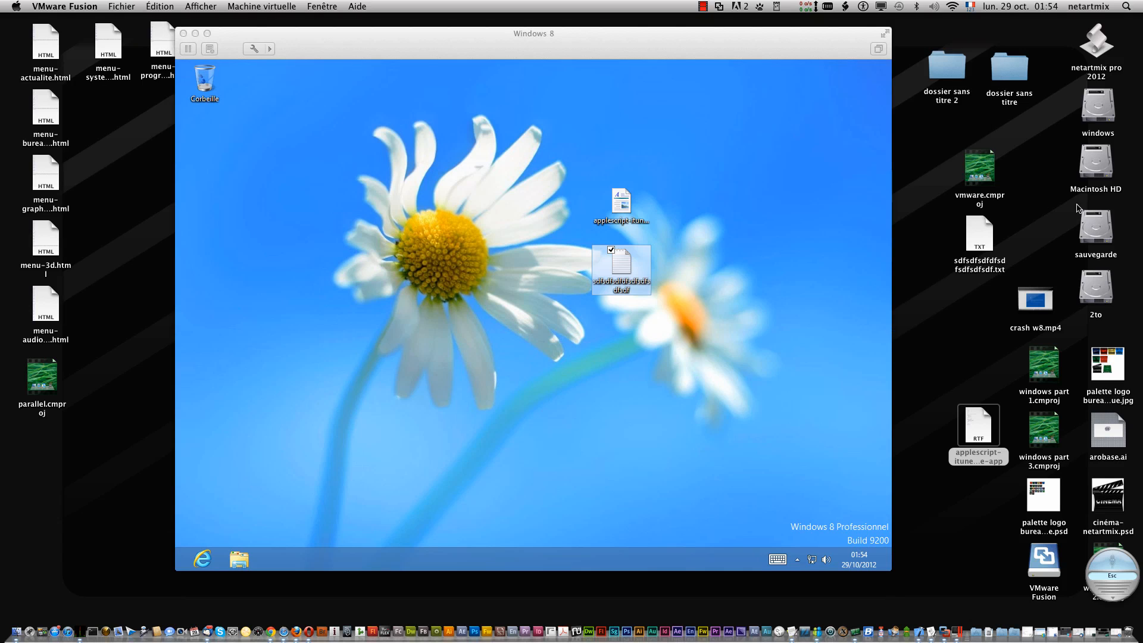
left_click(974, 246)
right_click(974, 246)
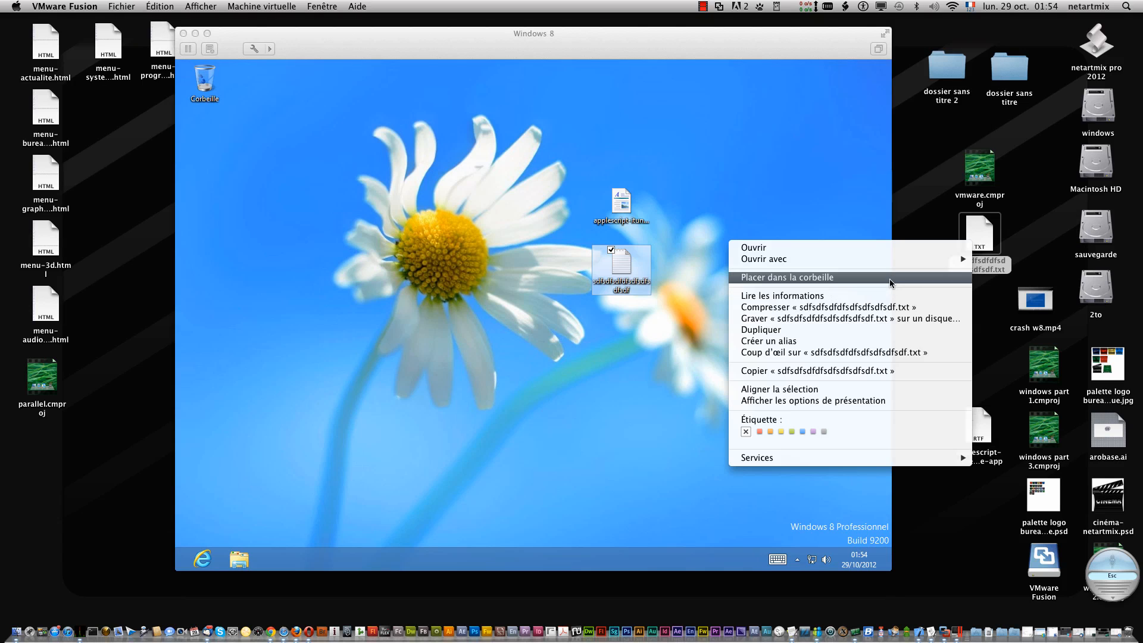
left_click(890, 279)
left_click_drag(625, 261, 734, 260)
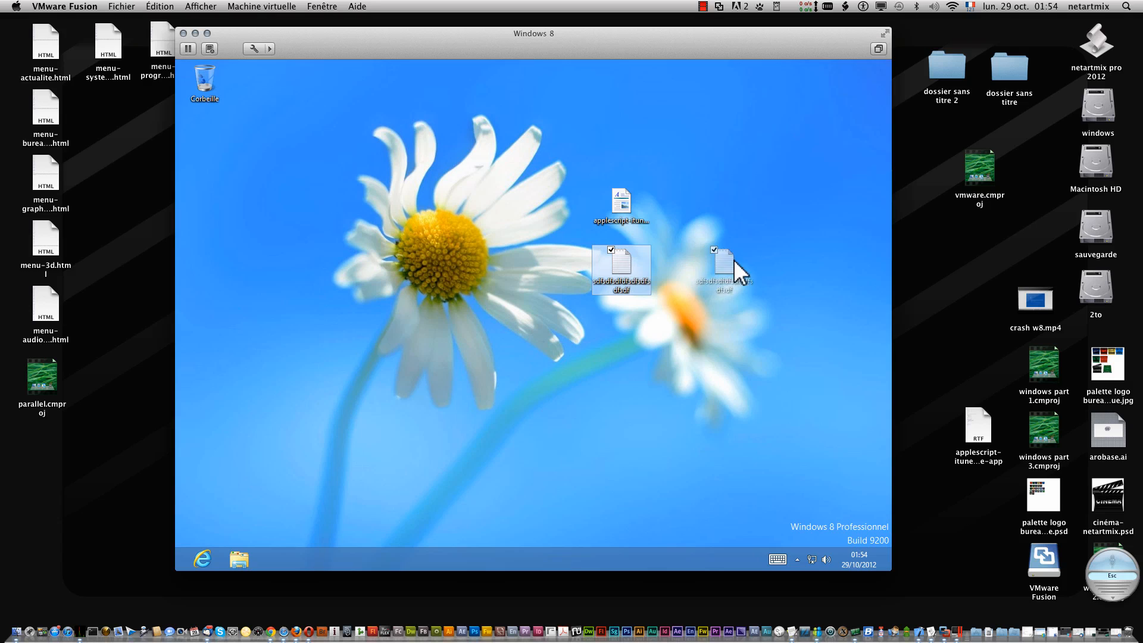
left_click_drag(811, 260, 947, 260)
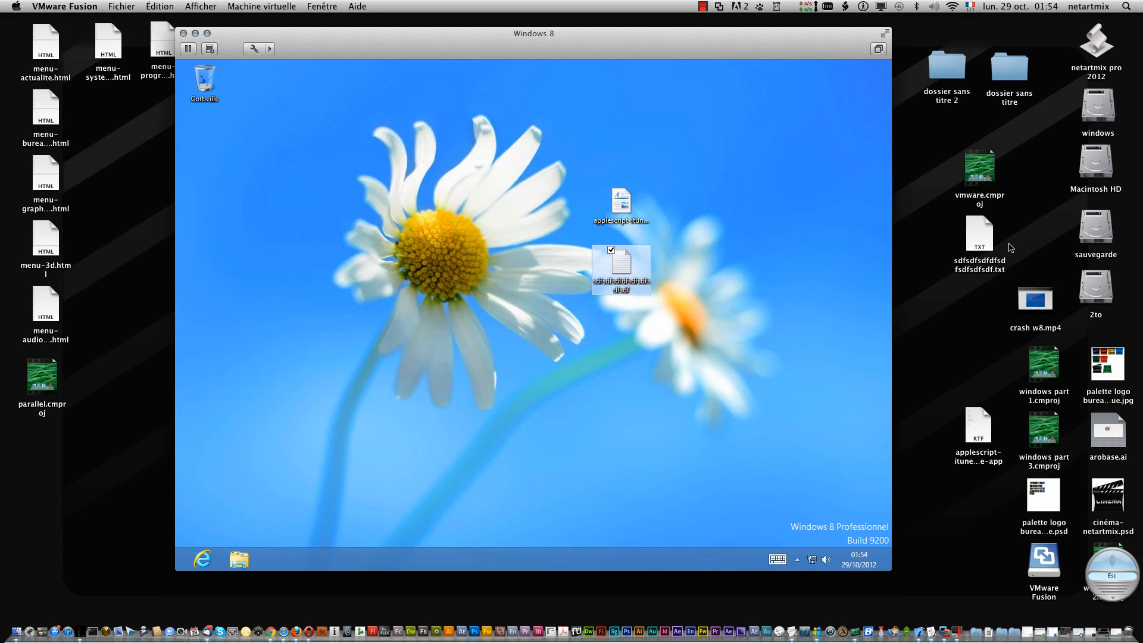